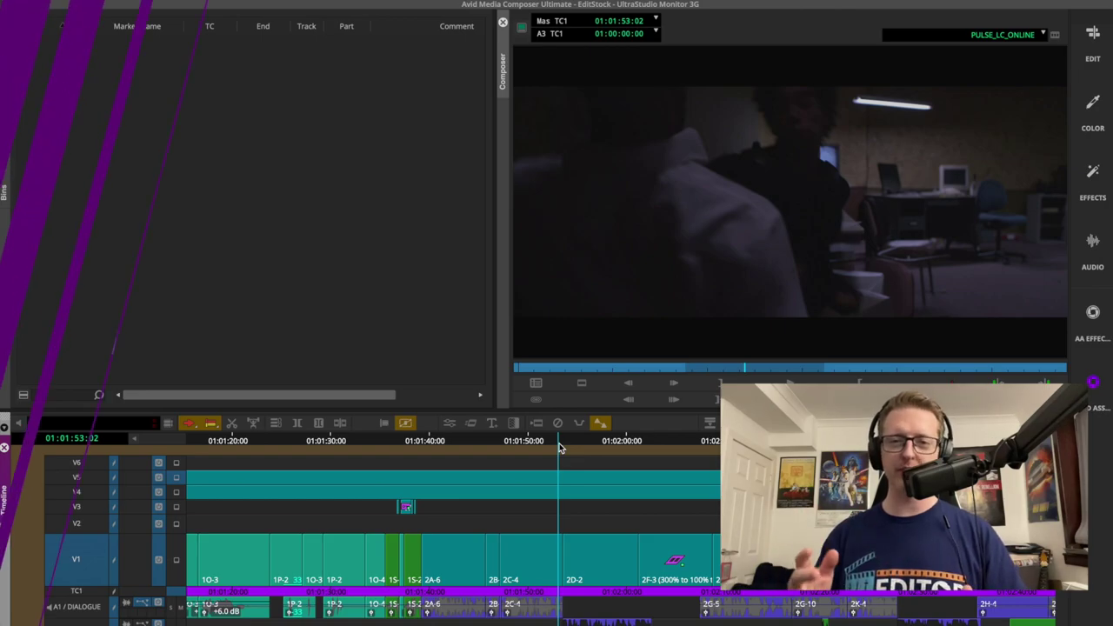
Enter trim mode at the V1 cut between clips 2C-4 and 2D-2 and play the trim loop
{"action": "key", "text": "space"}
{"action": "key", "text": "u"}
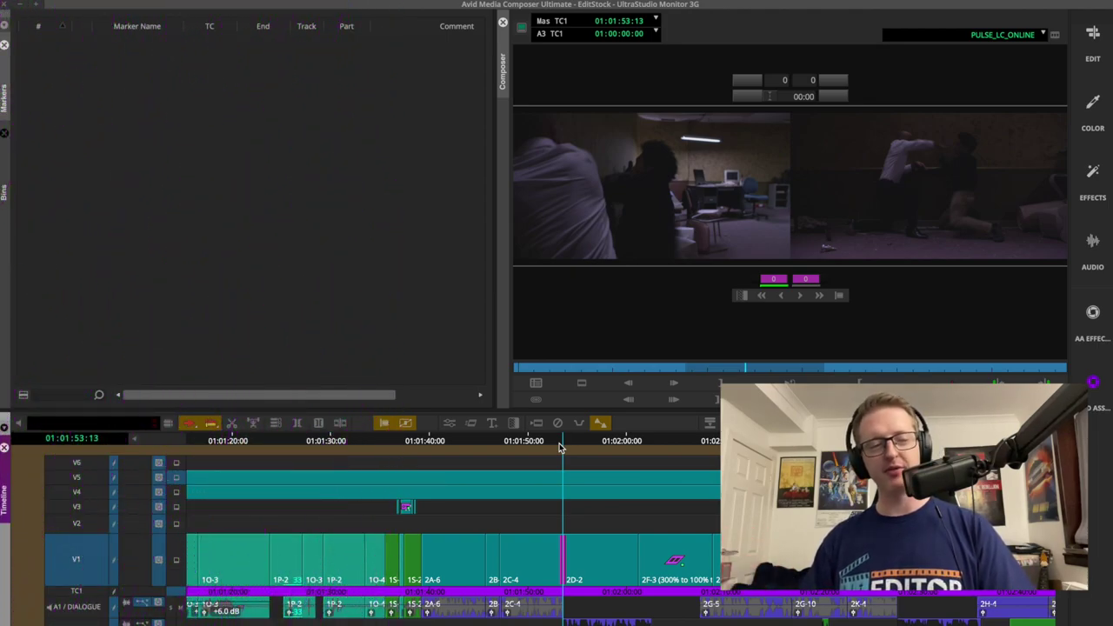
{"action": "key", "text": "space"}
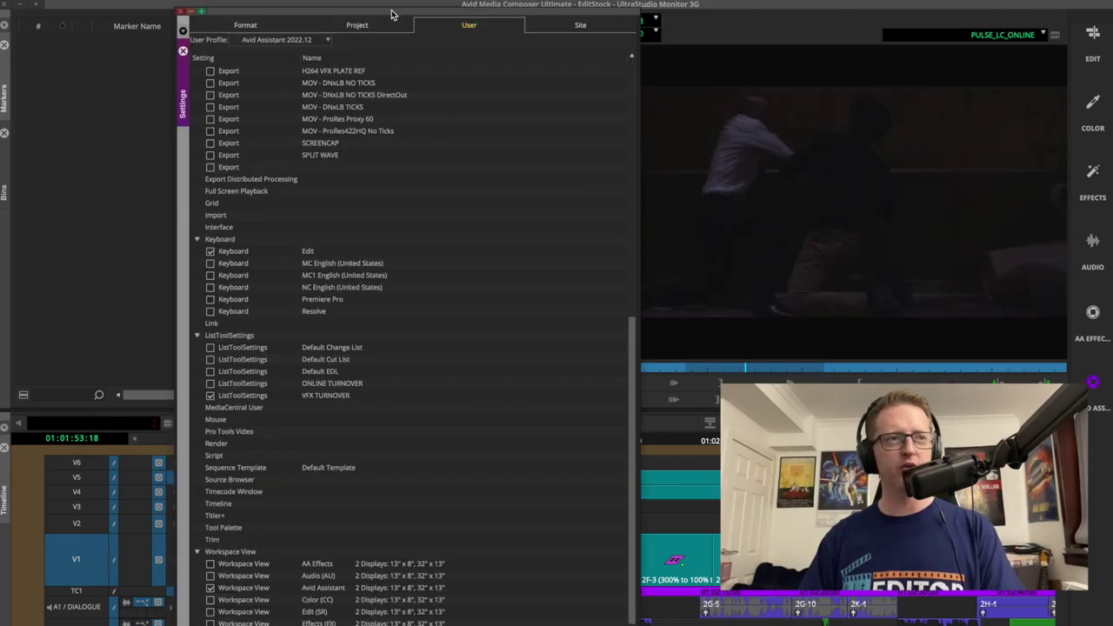
Check the Play Loop preroll, postroll and intermission in the user's Trim settings, accept them unchanged and replay the trim loop
{"action": "left_click_drag", "start_coordinate": [391, 14], "coordinate": [470, 12]}
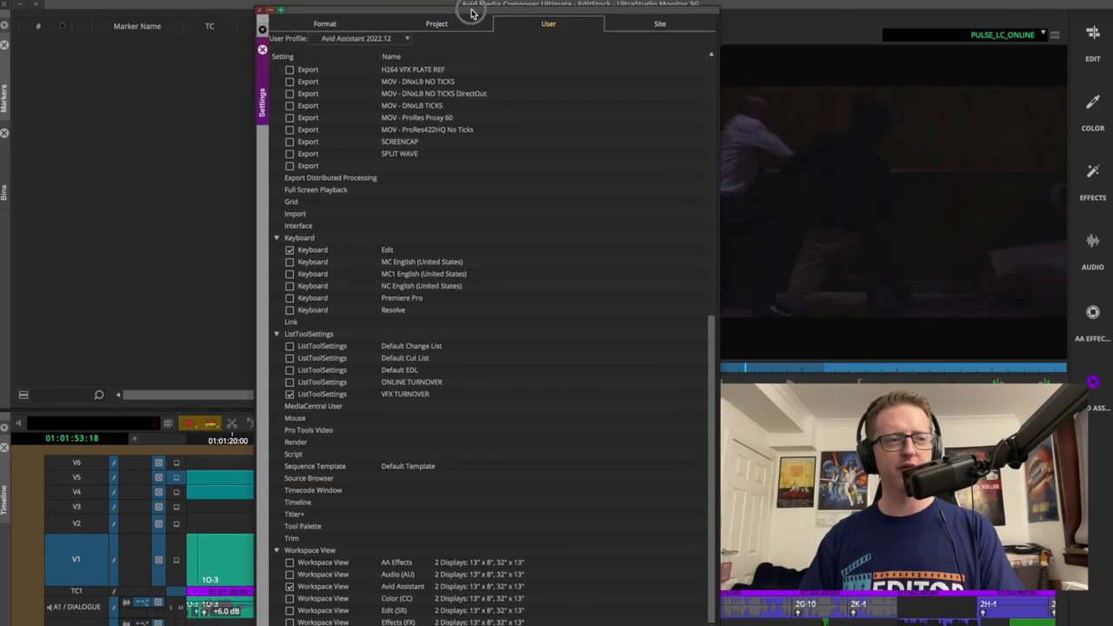
{"action": "left_click", "coordinate": [316, 539]}
{"action": "double_click", "coordinate": [335, 539]}
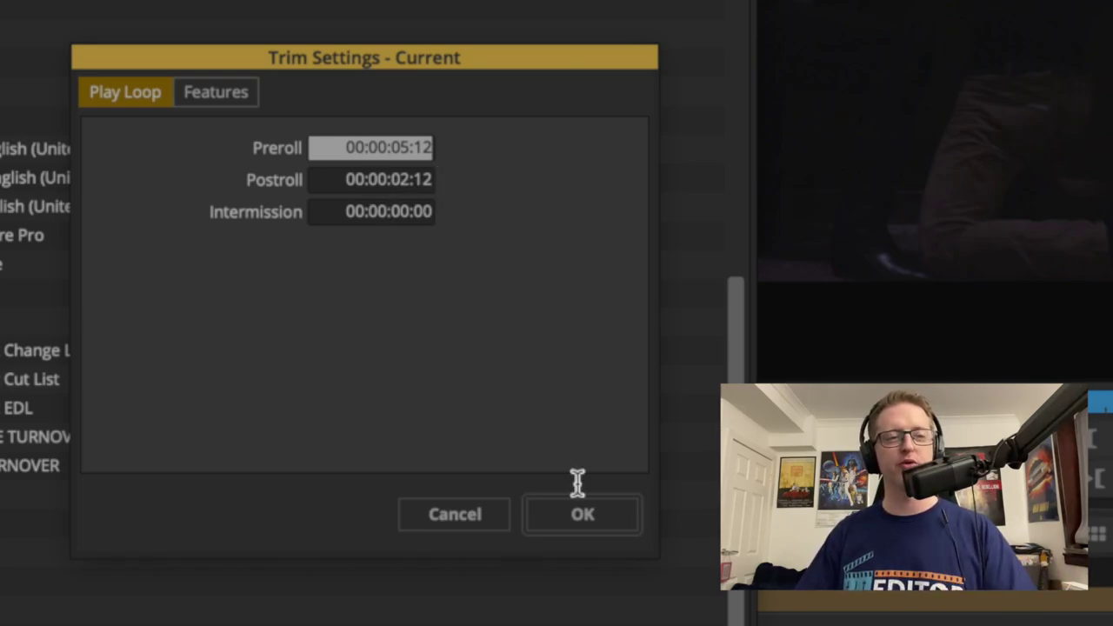
{"action": "left_click", "coordinate": [584, 513]}
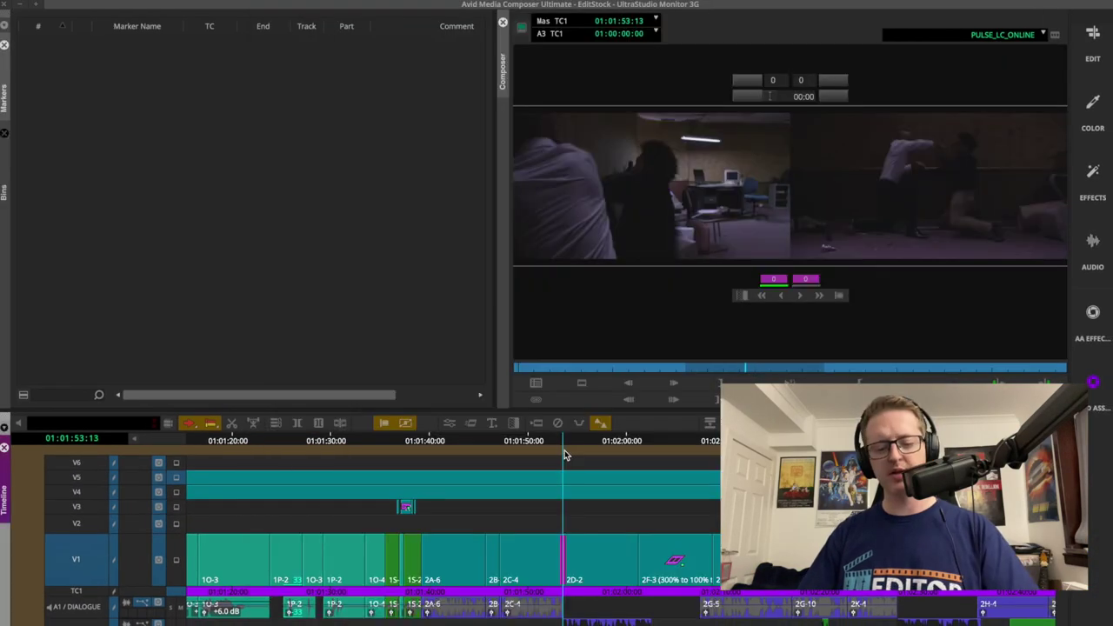
{"action": "key", "text": "space"}
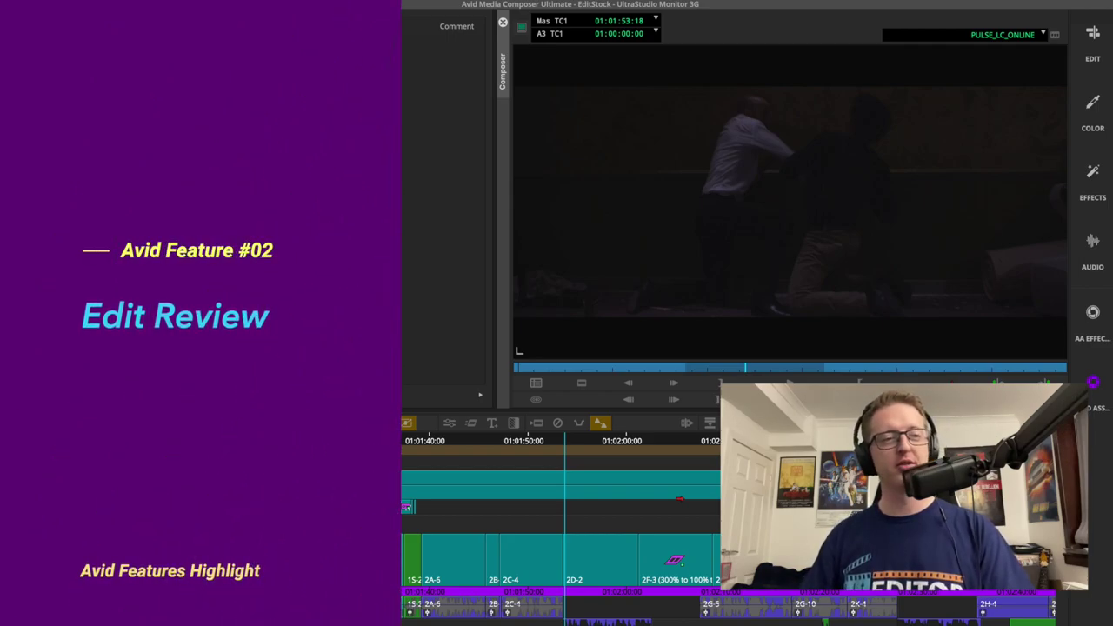
Locate the Edit Review command in the Command Palette and use it to review several cuts in the sequence
{"action": "key", "text": "super+3"}
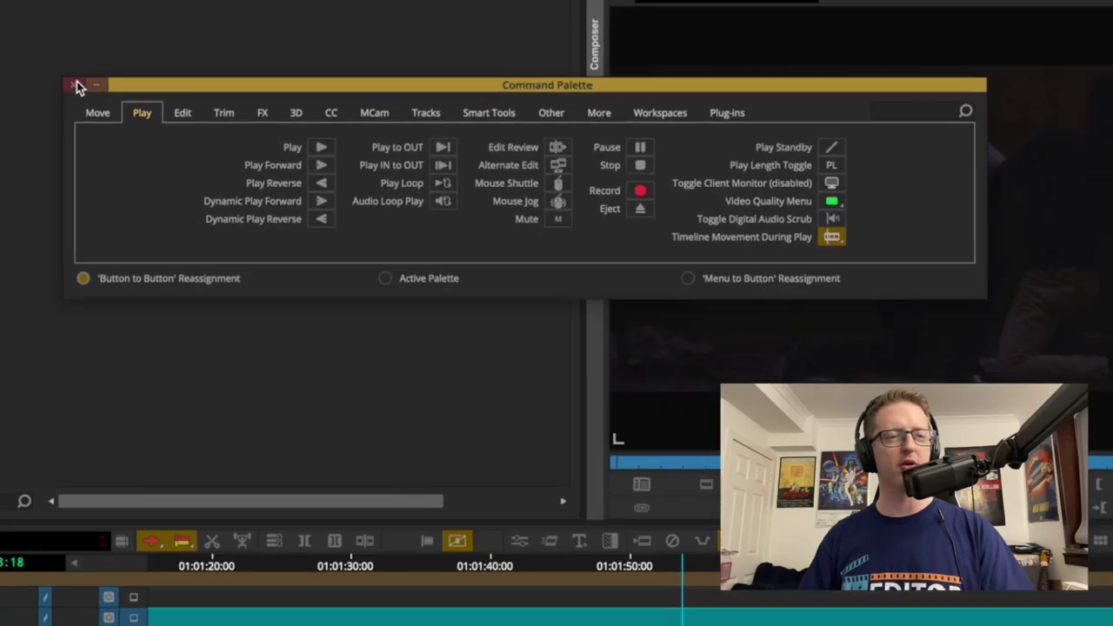
{"action": "left_click", "coordinate": [6, 59]}
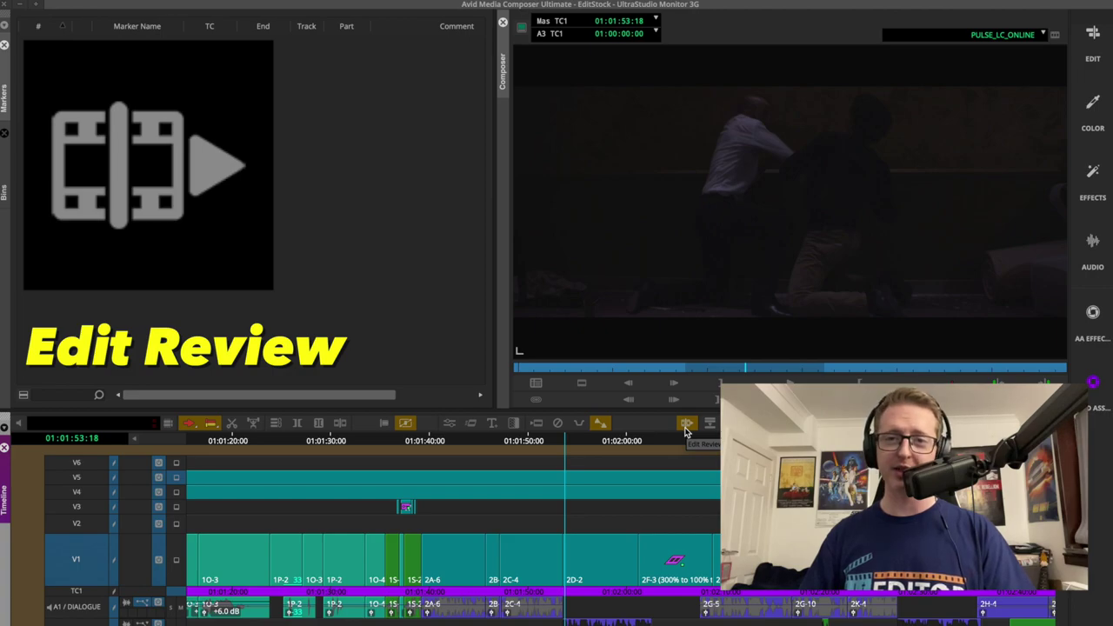
{"action": "left_click_drag", "start_coordinate": [597, 449], "coordinate": [639, 465]}
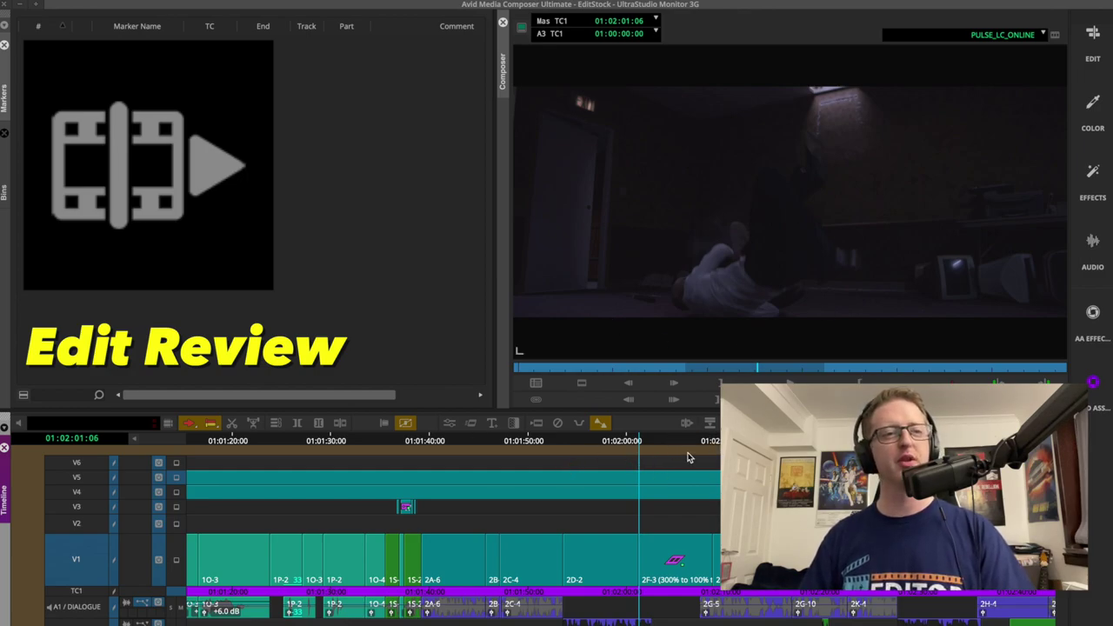
{"action": "left_click", "coordinate": [689, 424]}
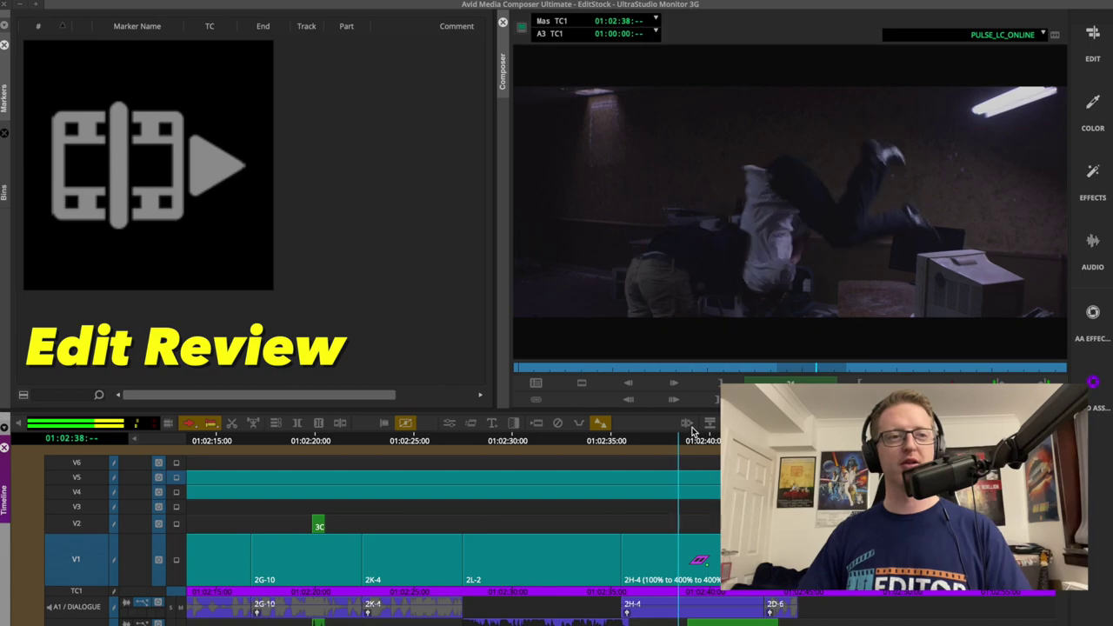
{"action": "left_click", "coordinate": [687, 424]}
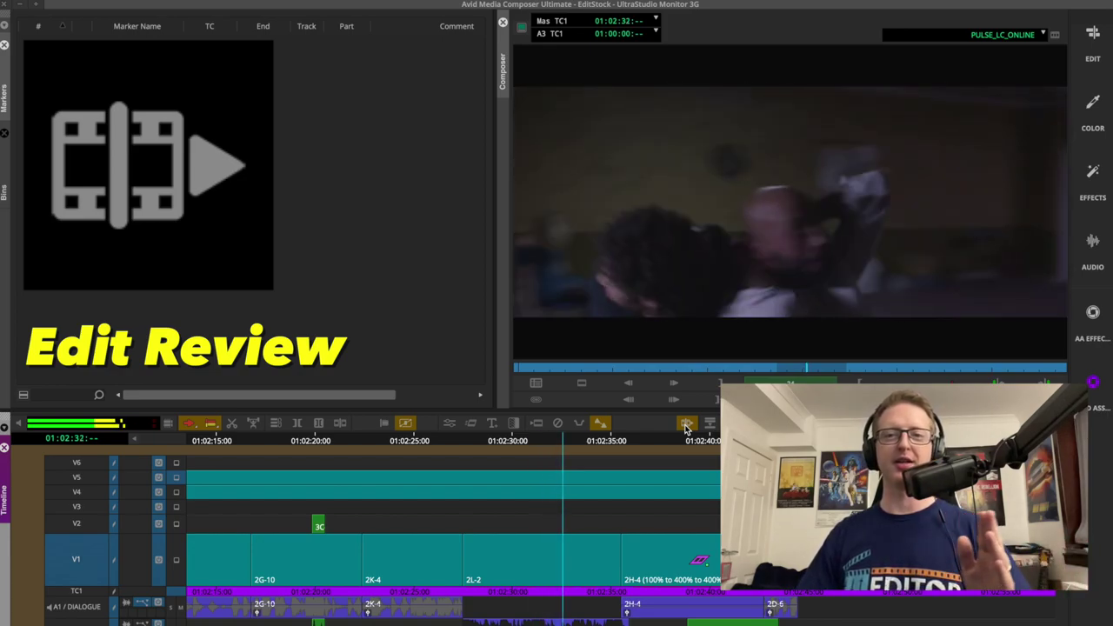
{"action": "left_click", "coordinate": [685, 424]}
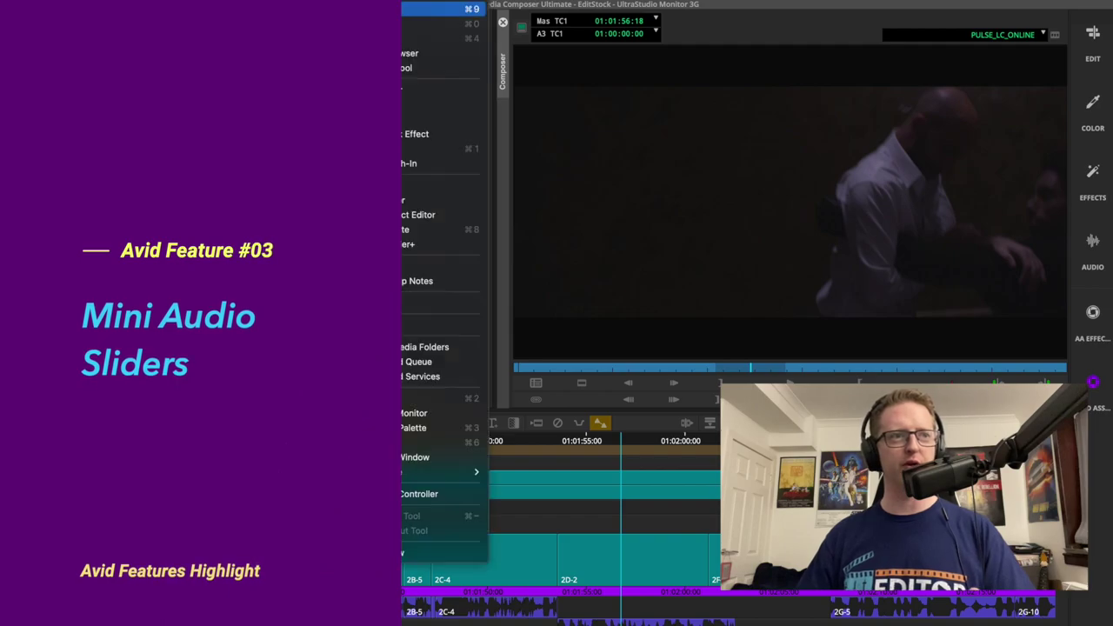
Open the Audio Mixer, try the A2 dialogue level slider and widen the mixer window
{"action": "left_click", "coordinate": [404, 108]}
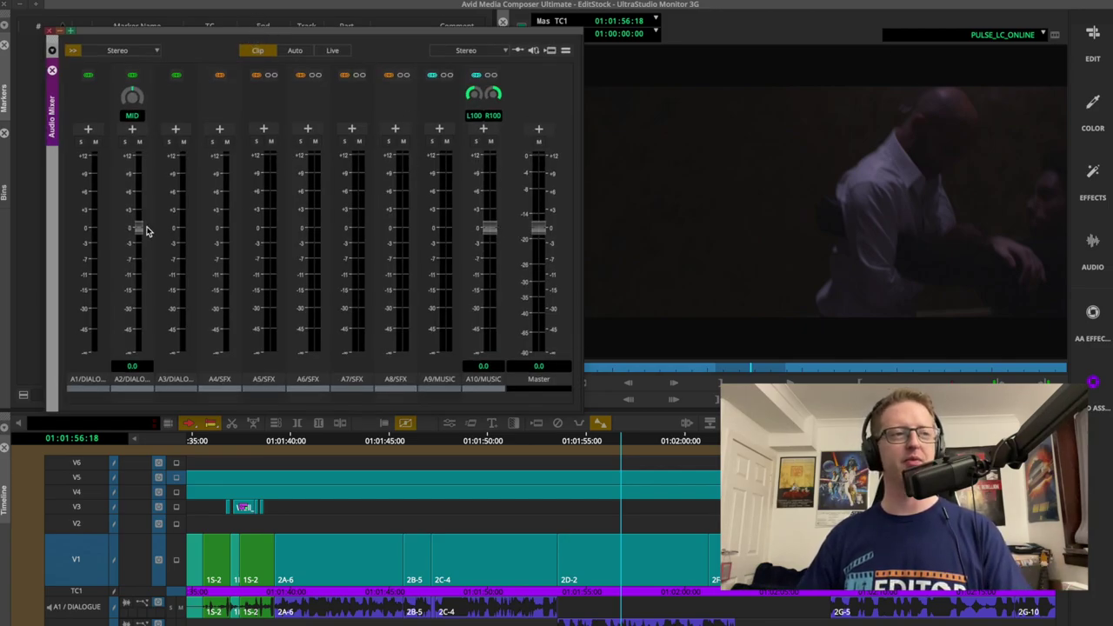
{"action": "mouse_move", "coordinate": [139, 229]}
{"action": "left_mouse_down"}
{"action": "mouse_move", "coordinate": [144, 248]}
{"action": "mouse_move", "coordinate": [142, 238]}
{"action": "left_mouse_up"}
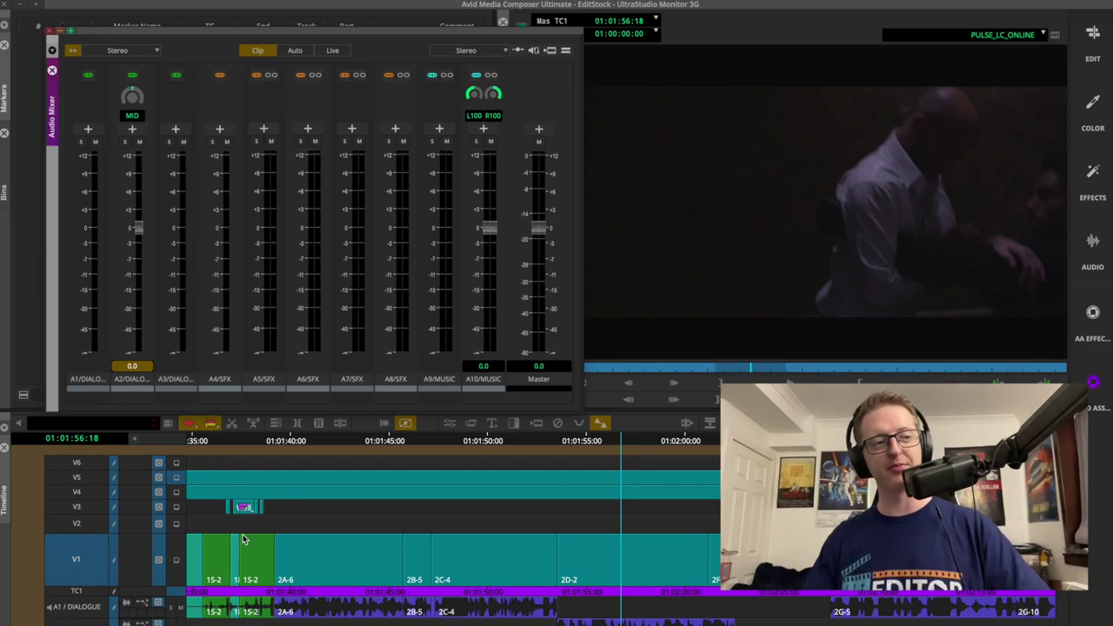
{"action": "left_click_drag", "start_coordinate": [581, 409], "coordinate": [808, 405]}
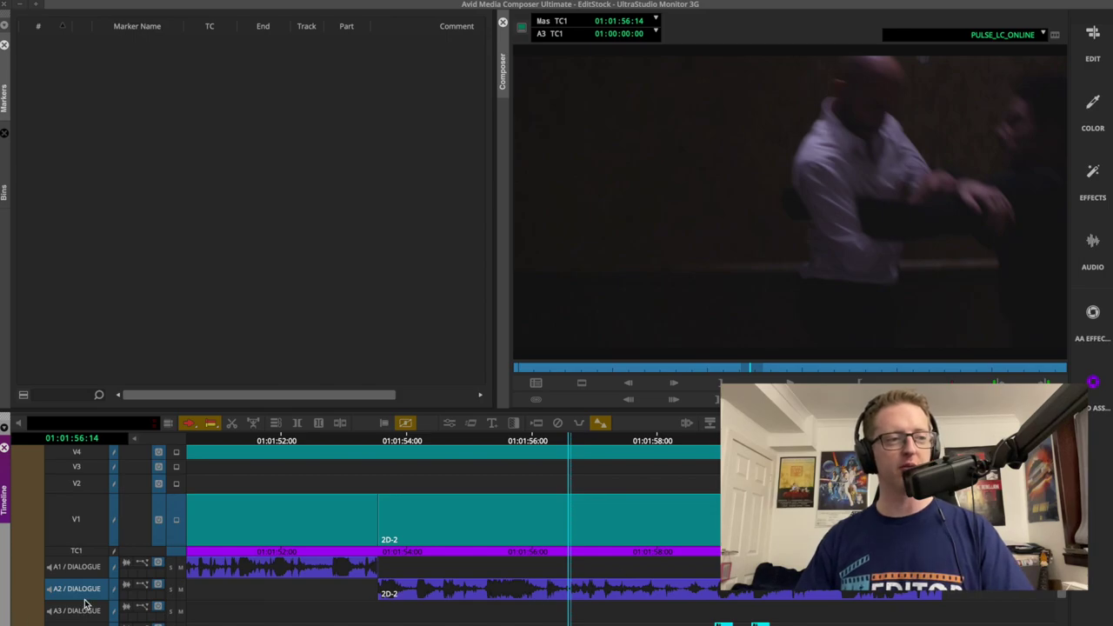
Enlarge the A2 / DIALOGUE track and display the volume line on its clips
{"action": "left_click_drag", "start_coordinate": [84, 600], "coordinate": [84, 625]}
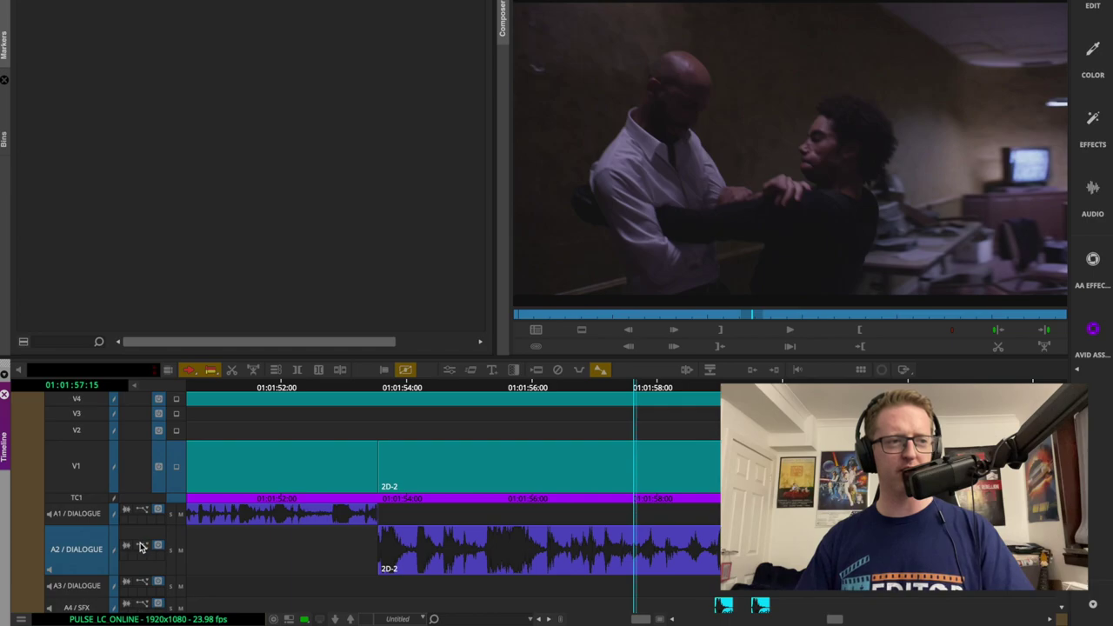
{"action": "left_click", "coordinate": [178, 578]}
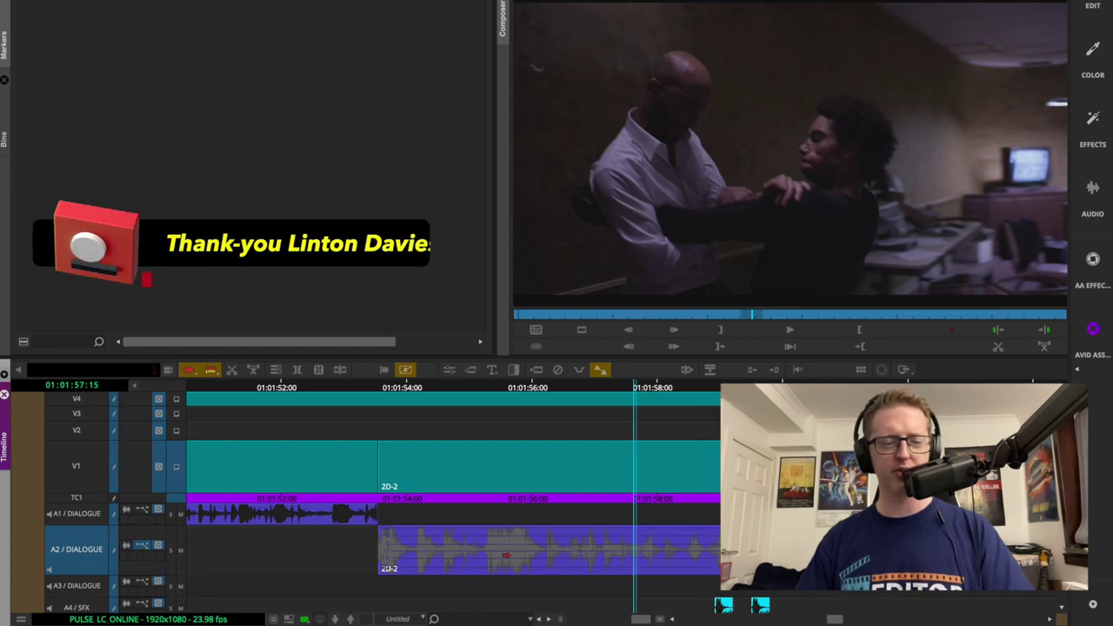
Add volume keyframes to clip 2D-2 on the A2 dialogue track at 01:01:55:05 and 01:01:58:16
{"action": "left_click", "coordinate": [485, 400]}
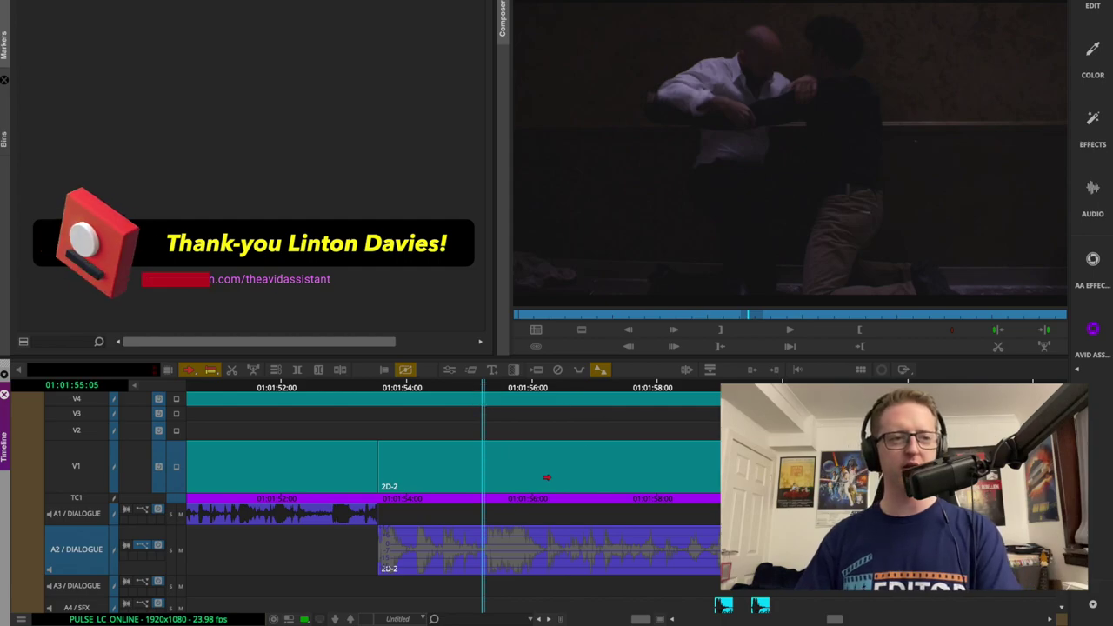
{"action": "left_click", "coordinate": [702, 393]}
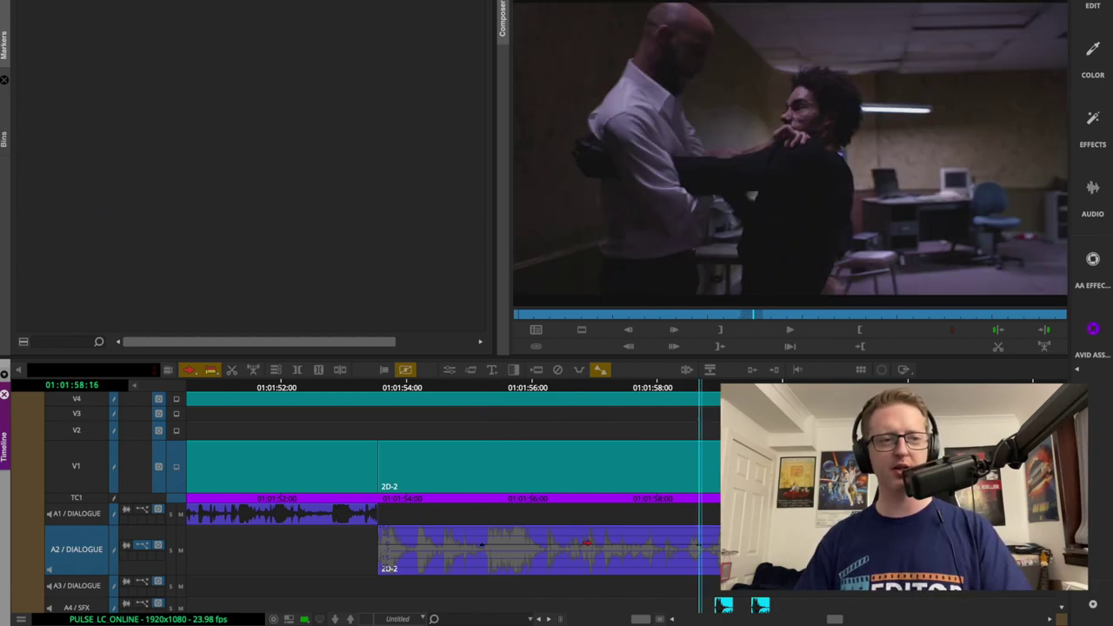
{"action": "key", "text": "q"}
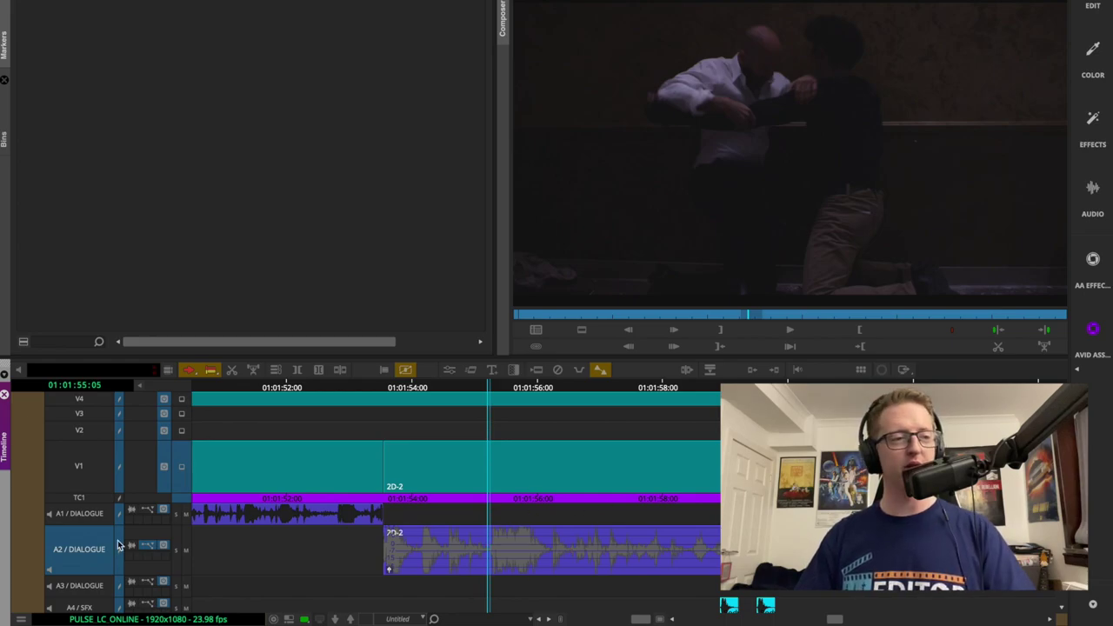
Check that Clip Gain is shown on A2 and lower clip 2D-2's gain to -30 dB with its mini slider
{"action": "left_click", "coordinate": [146, 549]}
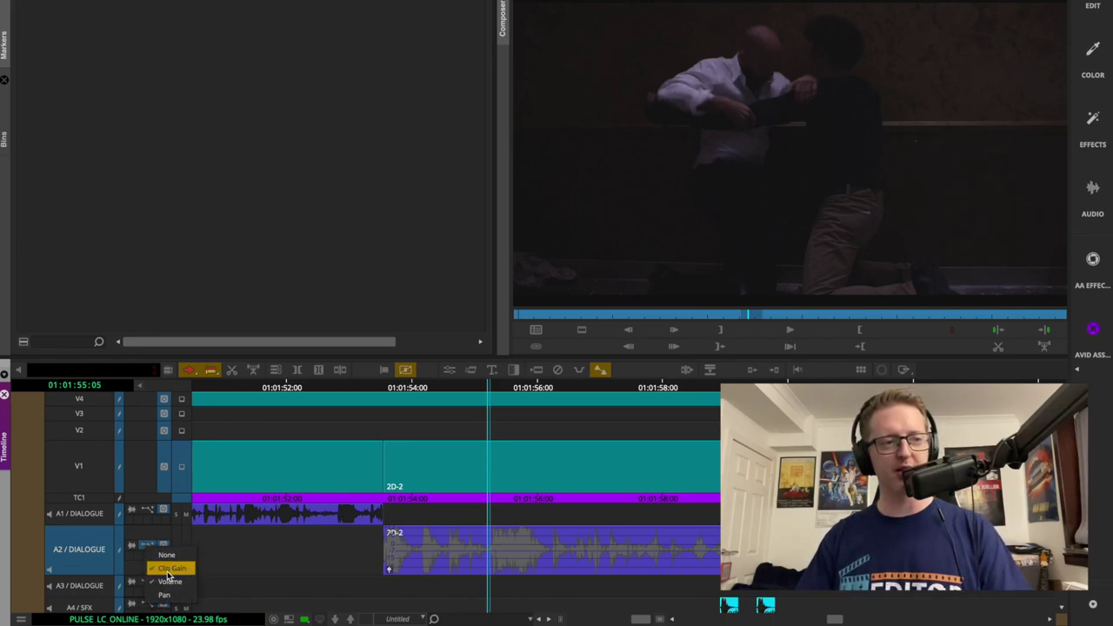
{"action": "left_click", "coordinate": [390, 573]}
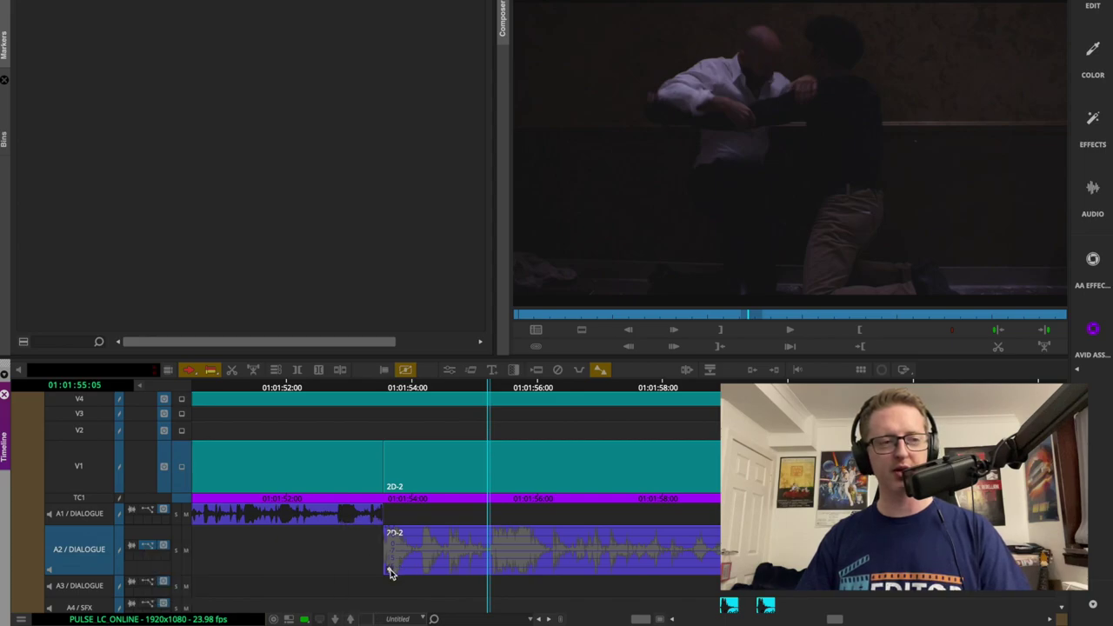
{"action": "left_click", "coordinate": [390, 571]}
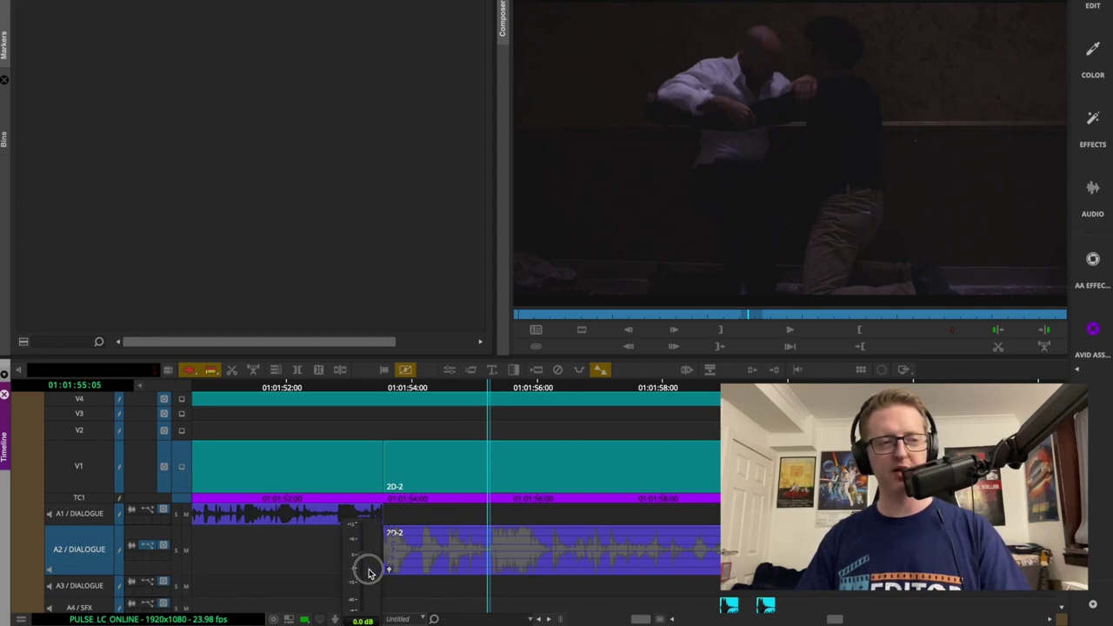
{"action": "mouse_move", "coordinate": [362, 609]}
{"action": "left_mouse_down"}
{"action": "mouse_move", "coordinate": [370, 548]}
{"action": "mouse_move", "coordinate": [371, 594]}
{"action": "left_mouse_up"}
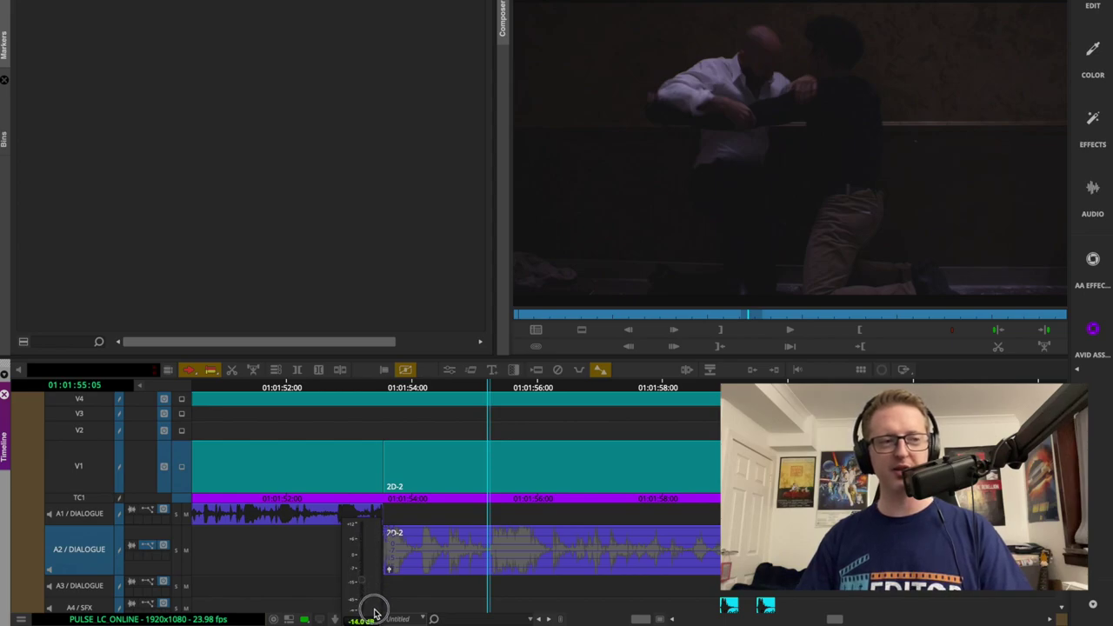
{"action": "mouse_move", "coordinate": [374, 611]}
{"action": "left_mouse_down"}
{"action": "mouse_move", "coordinate": [378, 509]}
{"action": "mouse_move", "coordinate": [363, 620]}
{"action": "left_mouse_up"}
{"action": "left_click_drag", "start_coordinate": [375, 528], "coordinate": [362, 620]}
Play back clip 2D-2 from around 01:01:55 and raise its clip gain with the mini audio slider
{"action": "key", "text": "space"}
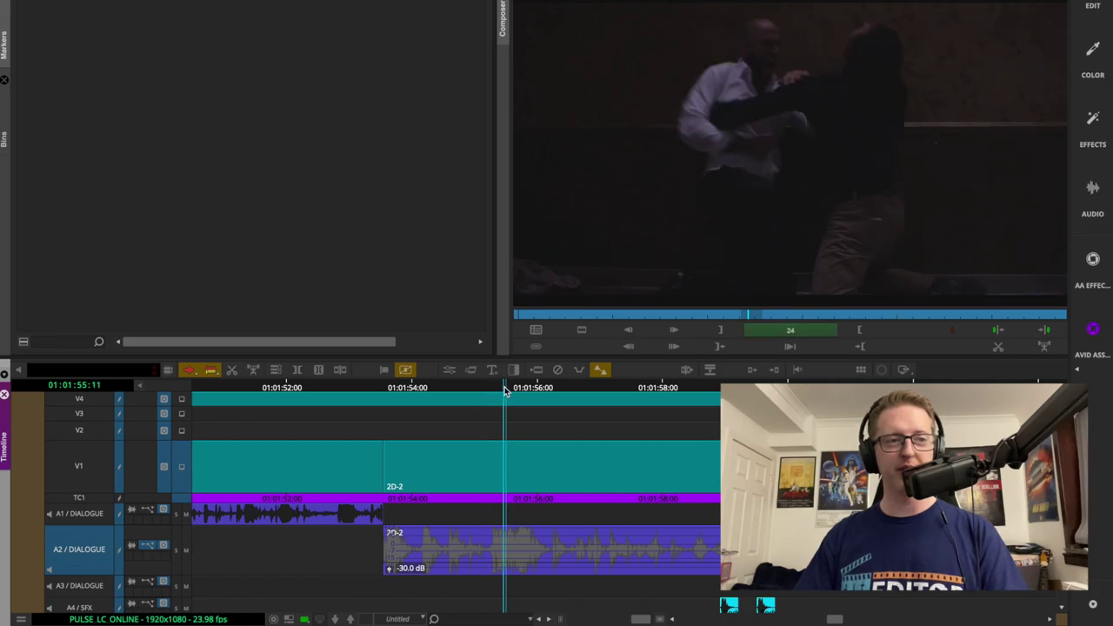
{"action": "left_click", "coordinate": [504, 390]}
{"action": "key", "text": "space"}
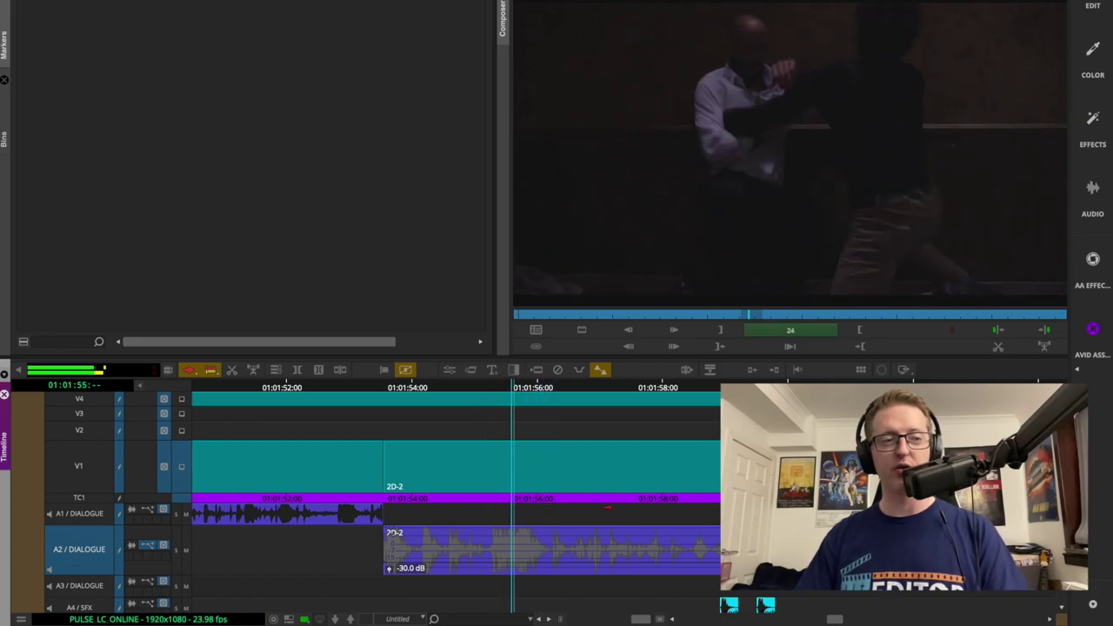
{"action": "left_click", "coordinate": [389, 570]}
{"action": "left_click_drag", "start_coordinate": [369, 566], "coordinate": [365, 507]}
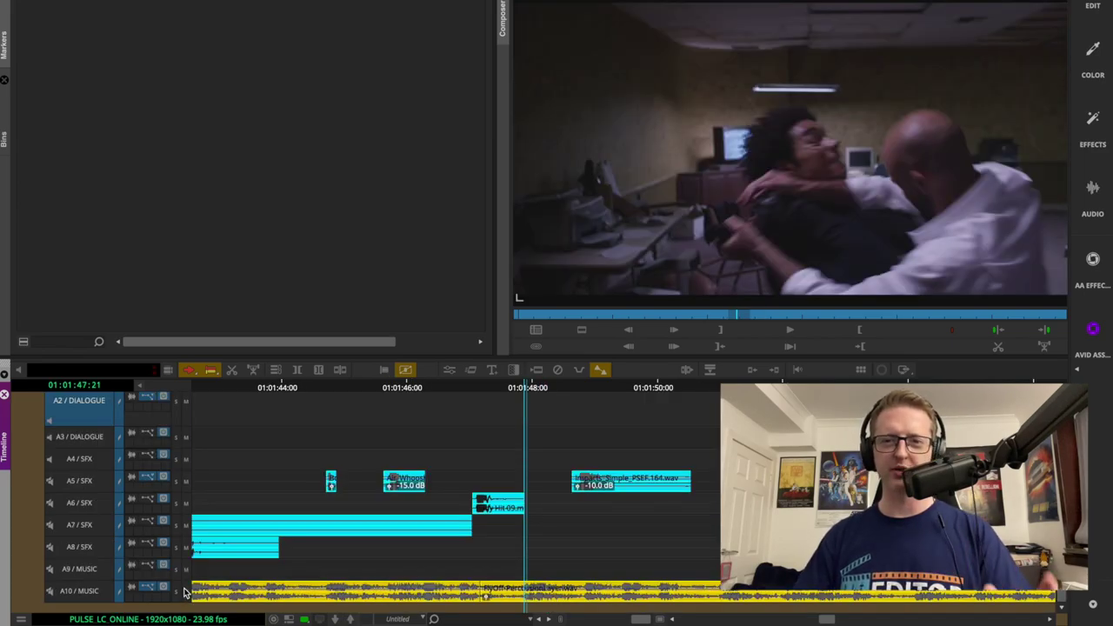
Solo the A10 / MUSIC track, enlarge it and raise the clip gain of FlyOff-PercussionLayer.wav to +12 dB
{"action": "left_click", "coordinate": [176, 591]}
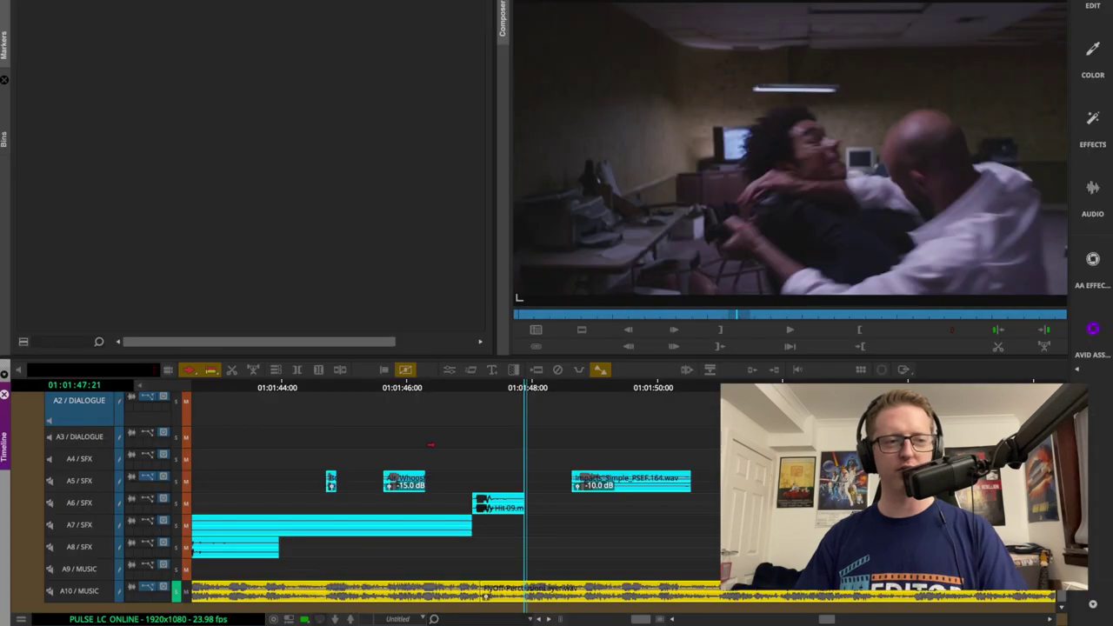
{"action": "key", "text": "space"}
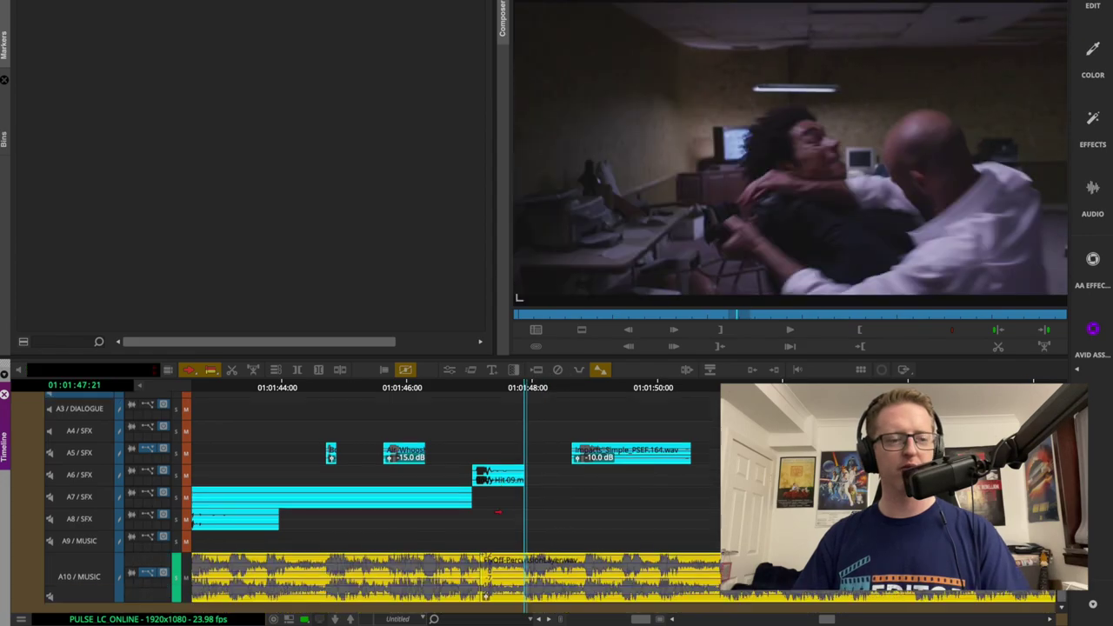
{"action": "key", "text": "ctrl+]"}
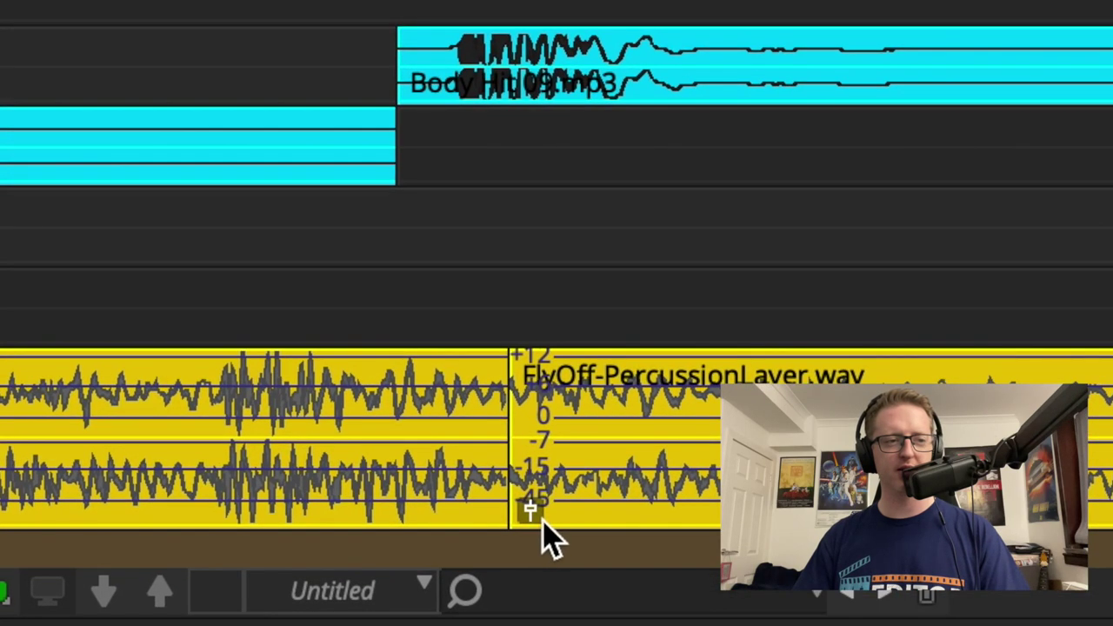
{"action": "left_click_drag", "start_coordinate": [530, 515], "coordinate": [455, 331]}
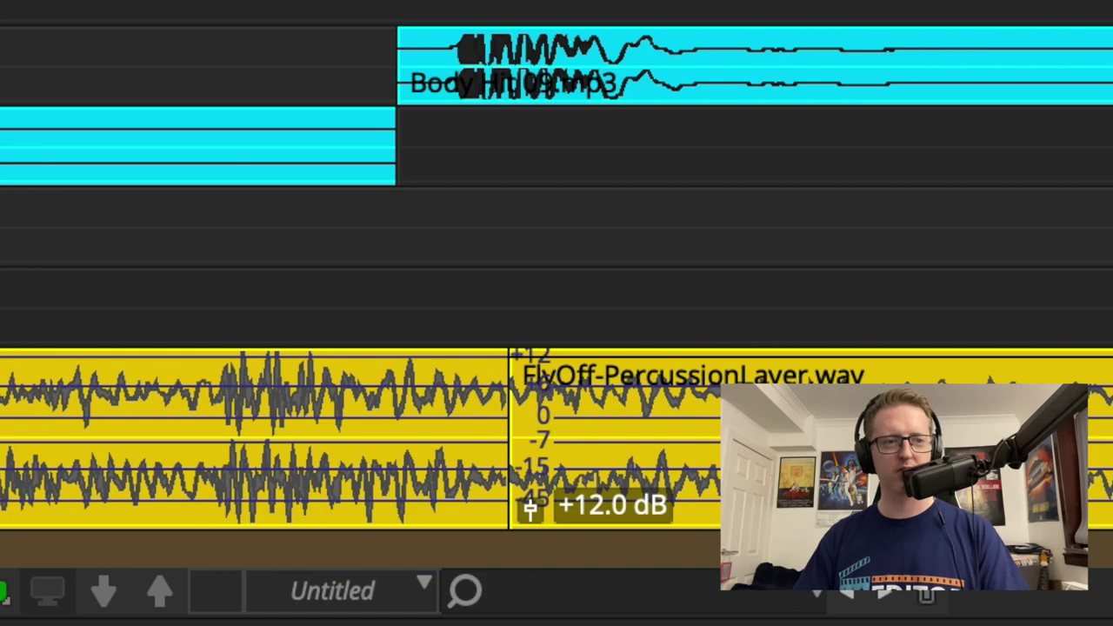
{"action": "scroll", "coordinate": [557, 261], "scroll_direction": "right", "scroll_amount": 5}
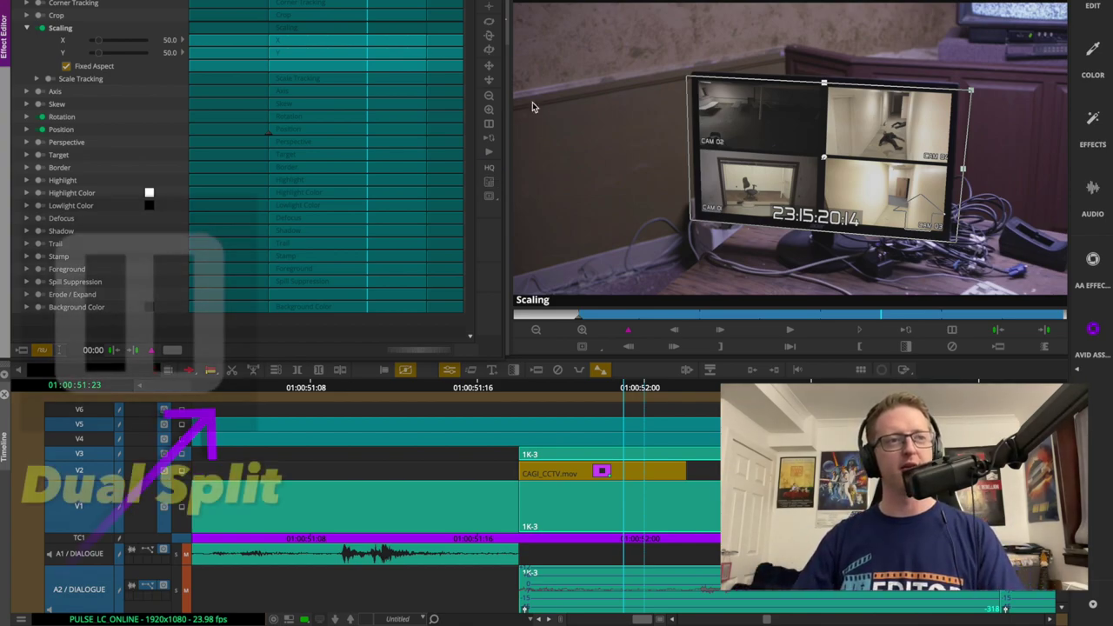
Turn on Dual Split for the CAGI_CCTV.mov effect and move the split boundary to compare the monitor with and without it
{"action": "left_click", "coordinate": [489, 125]}
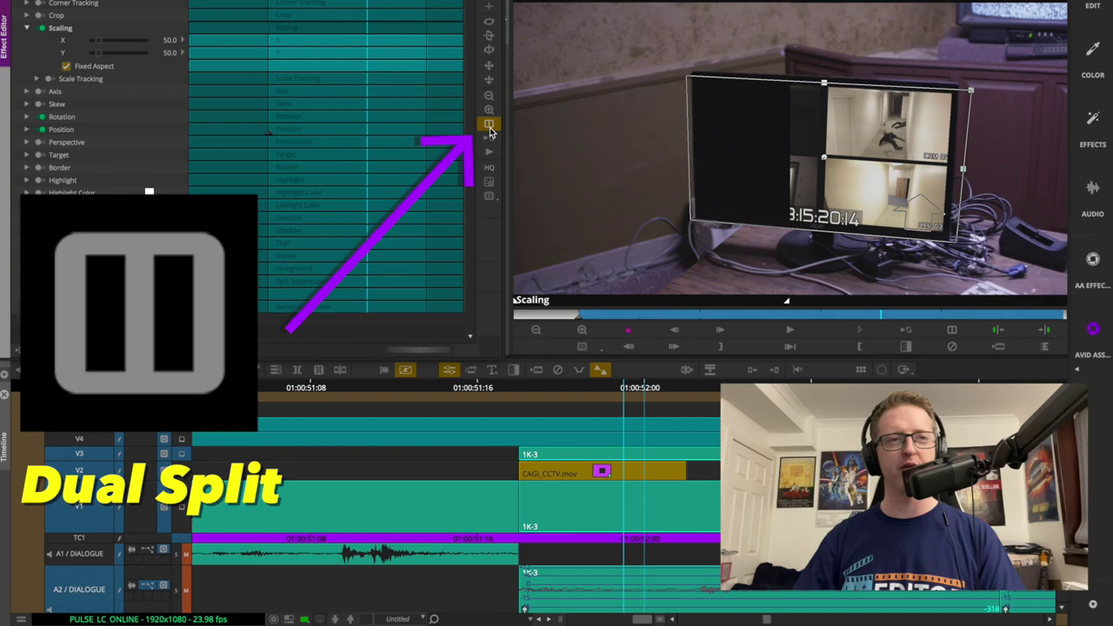
{"action": "left_click", "coordinate": [865, 187]}
{"action": "left_click_drag", "start_coordinate": [843, 151], "coordinate": [875, 14]}
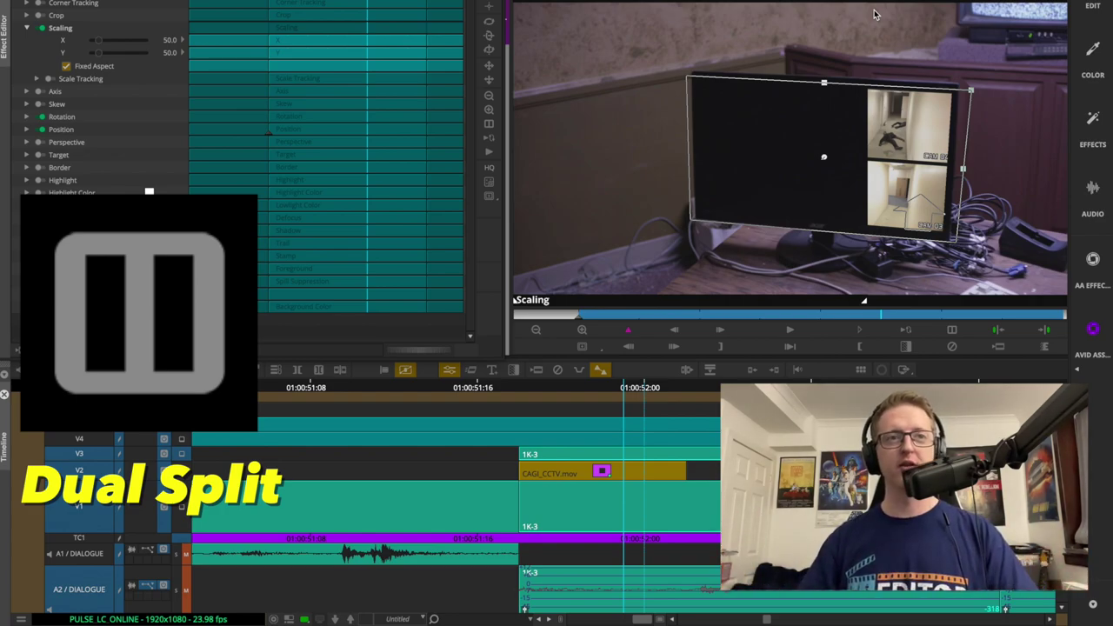
{"action": "left_click_drag", "start_coordinate": [860, 3], "coordinate": [820, 3]}
{"action": "left_click_drag", "start_coordinate": [820, 62], "coordinate": [848, 34]}
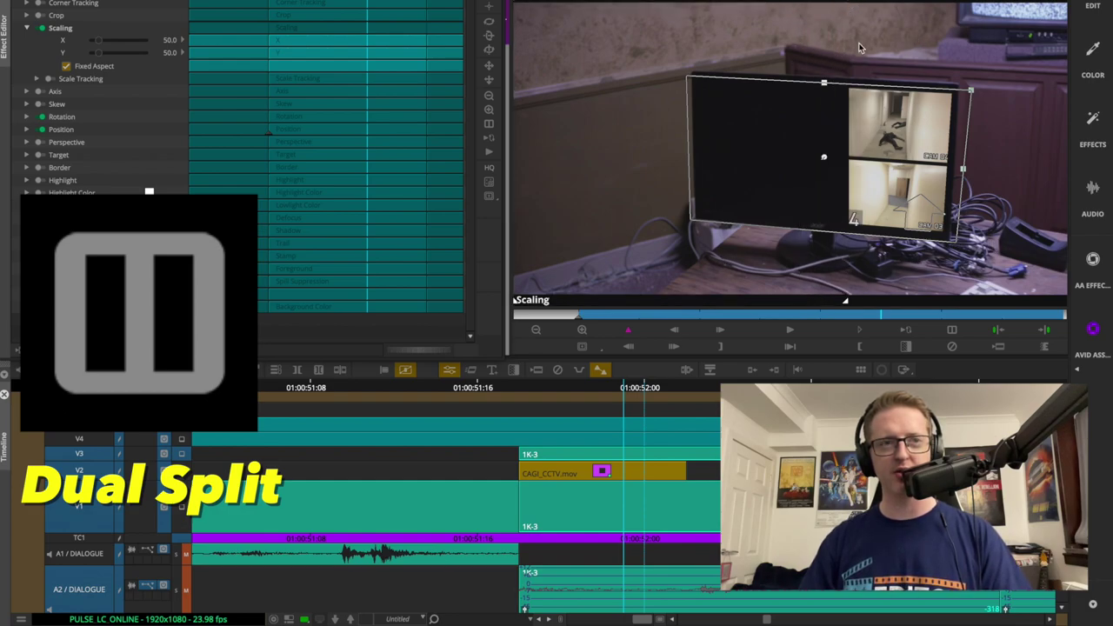
Inspect the CCTV monitor up close and at full view, then move the split boundary to reveal the complete CAGI_CCTV.mov effect
{"action": "left_click_drag", "start_coordinate": [866, 55], "coordinate": [878, 133]}
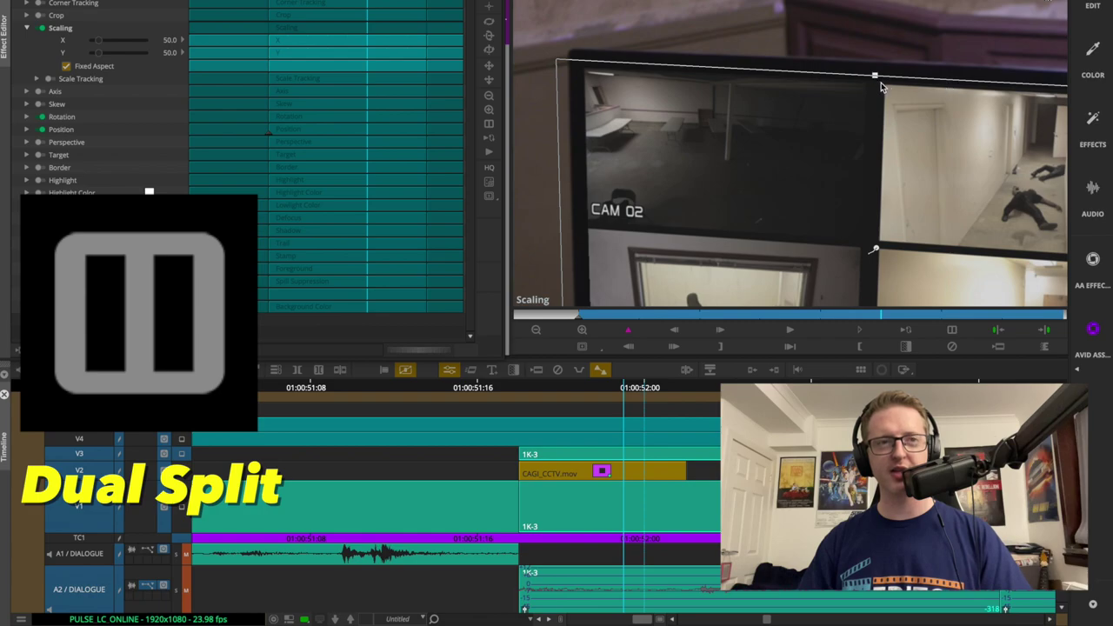
{"action": "key", "text": "ctrl+k"}
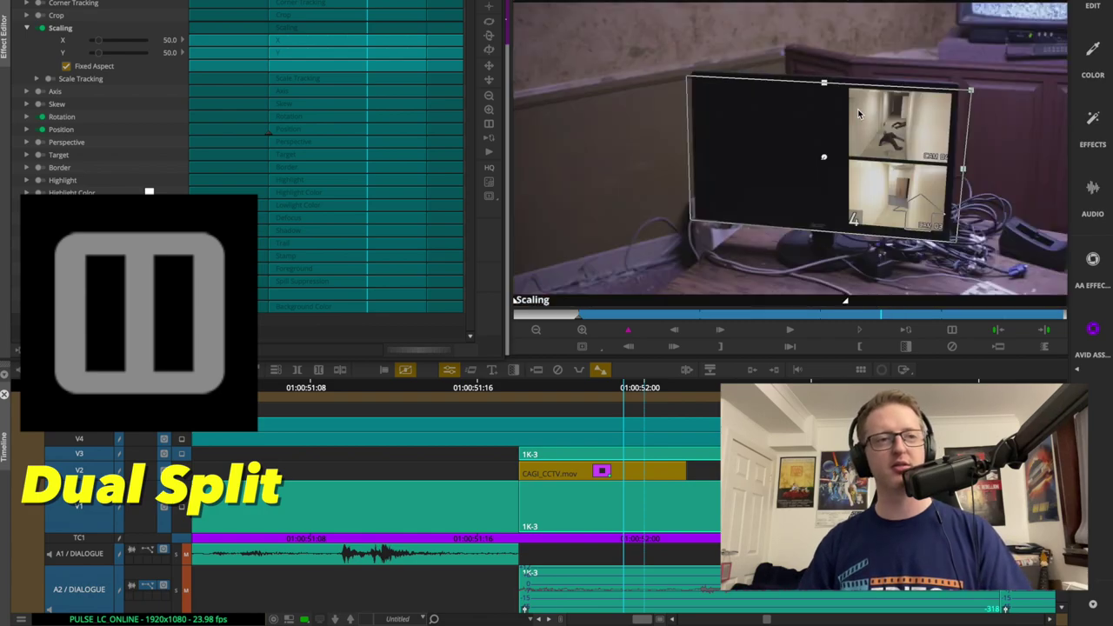
{"action": "left_click", "coordinate": [655, 299]}
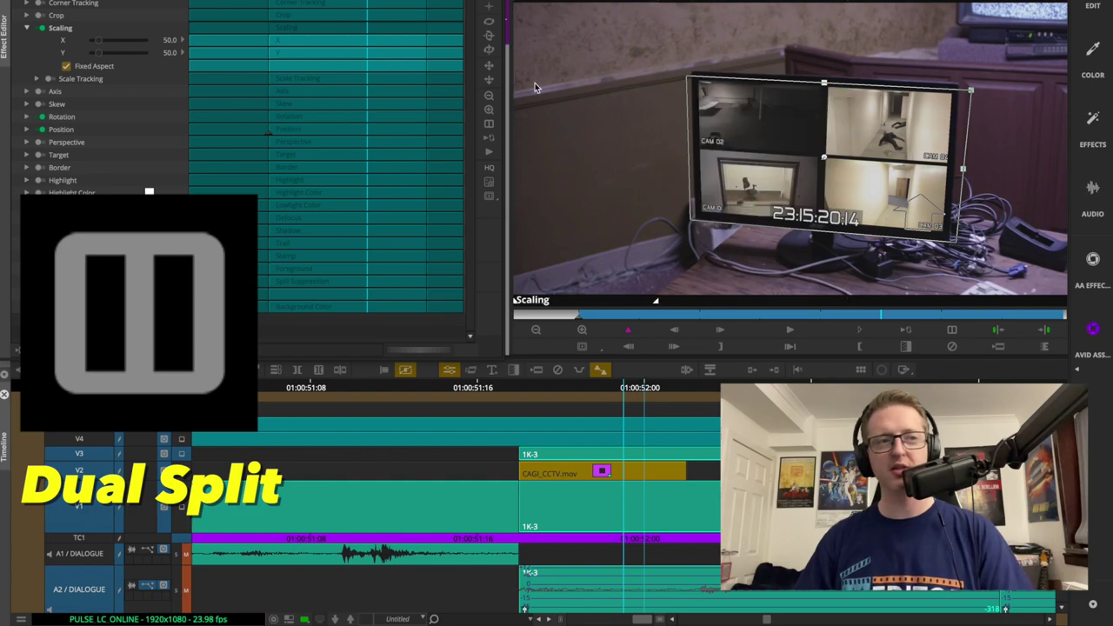
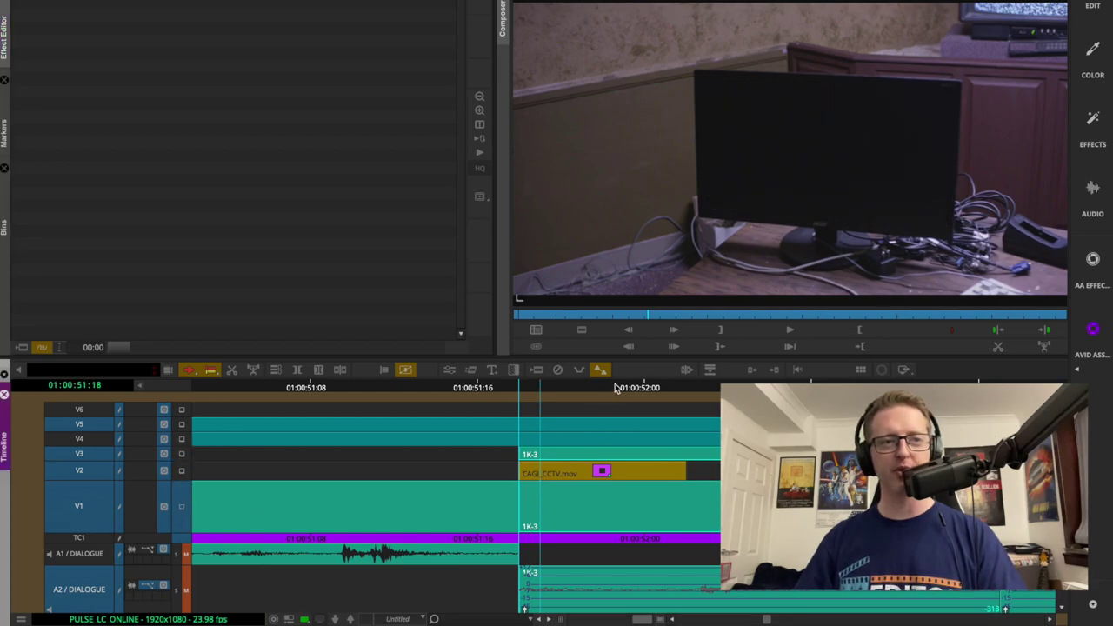
Scrub the 1K-3 shot and compare its composite layers by switching the monitored video track between V2 and V3
{"action": "left_click_drag", "start_coordinate": [617, 388], "coordinate": [985, 388]}
{"action": "left_click", "coordinate": [529, 504]}
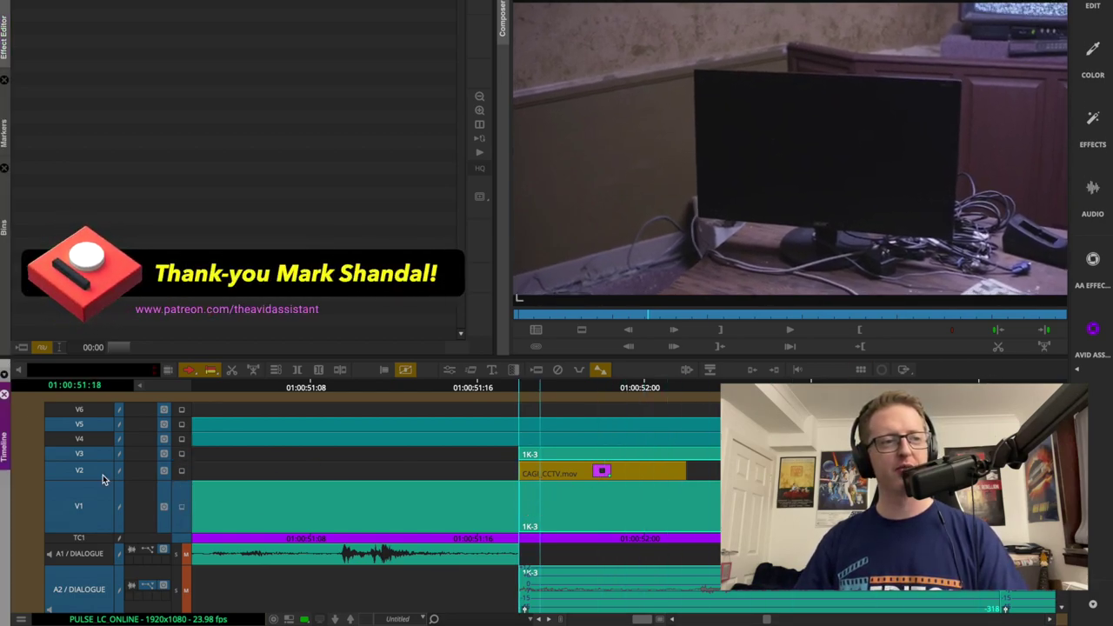
{"action": "left_click", "coordinate": [181, 470]}
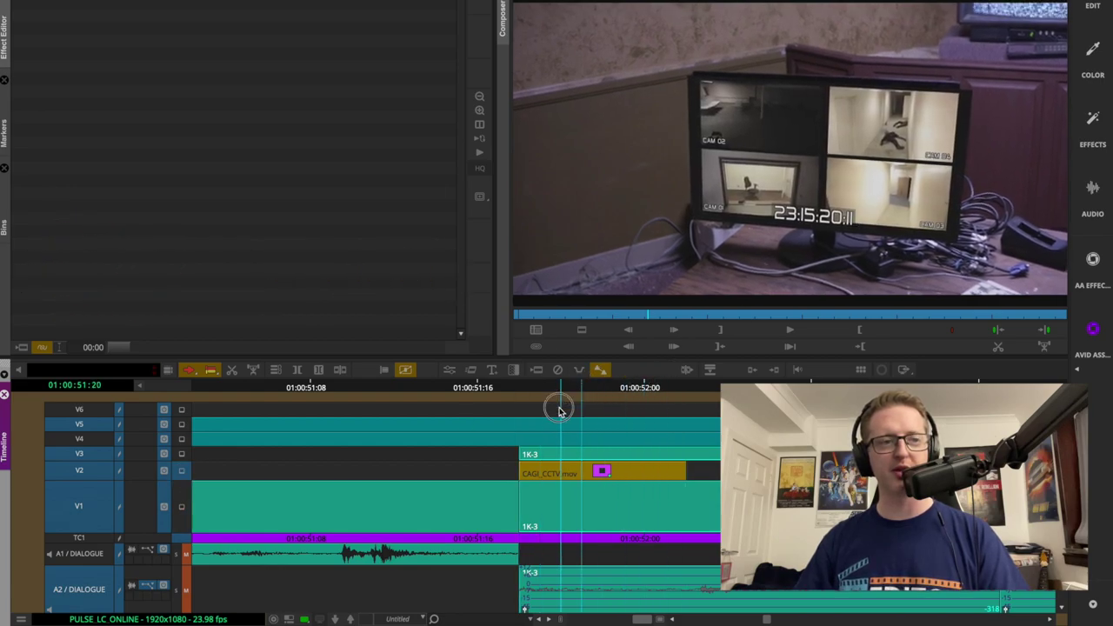
{"action": "left_click", "coordinate": [182, 454]}
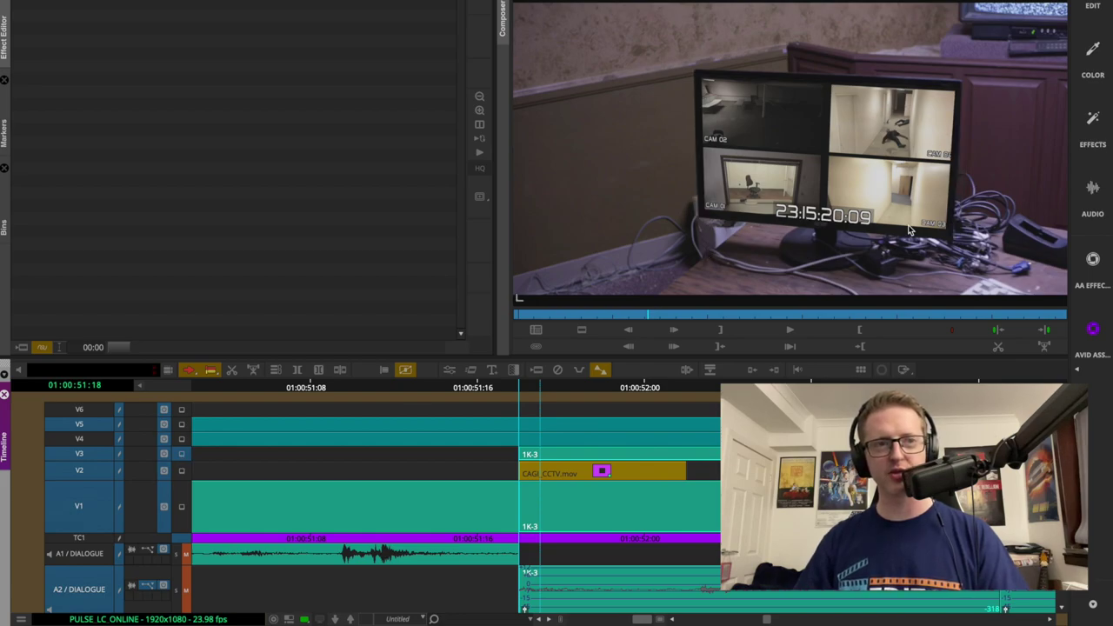
{"action": "left_click", "coordinate": [180, 470]}
{"action": "left_click", "coordinate": [182, 453]}
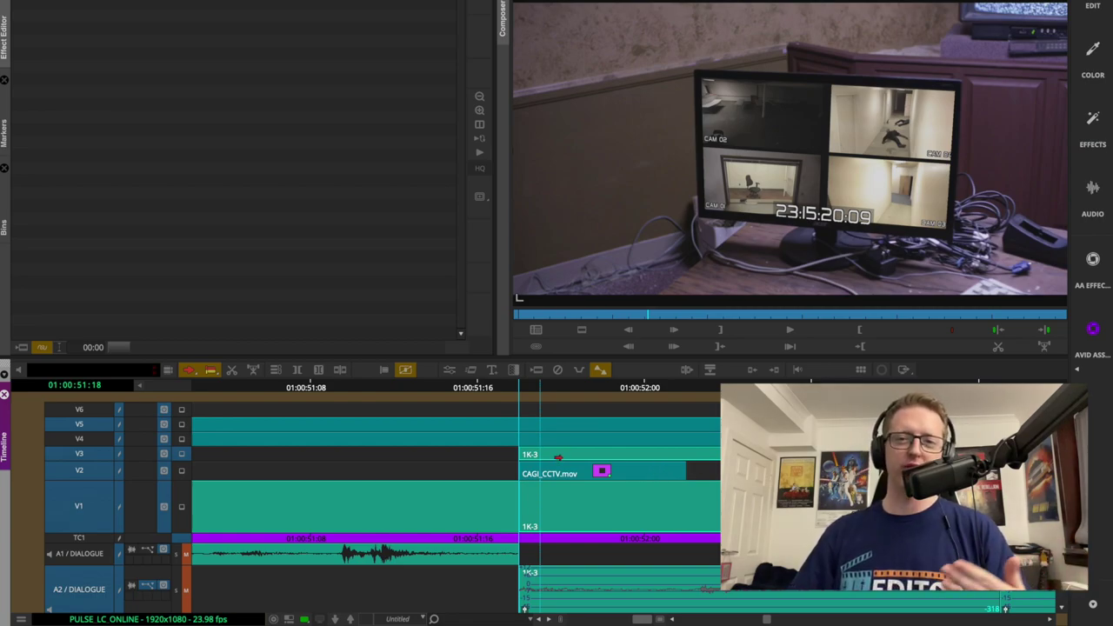
Open the effect on the V3 clip 1K-3 for editing and bring up its tracking data
{"action": "left_click", "coordinate": [102, 429]}
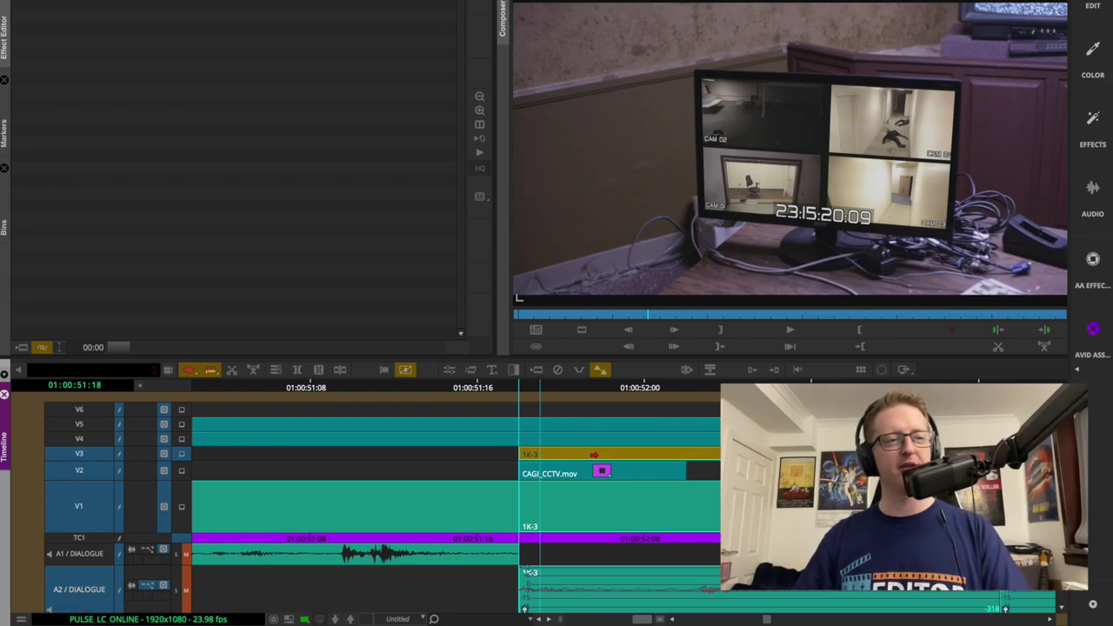
{"action": "key", "text": "e"}
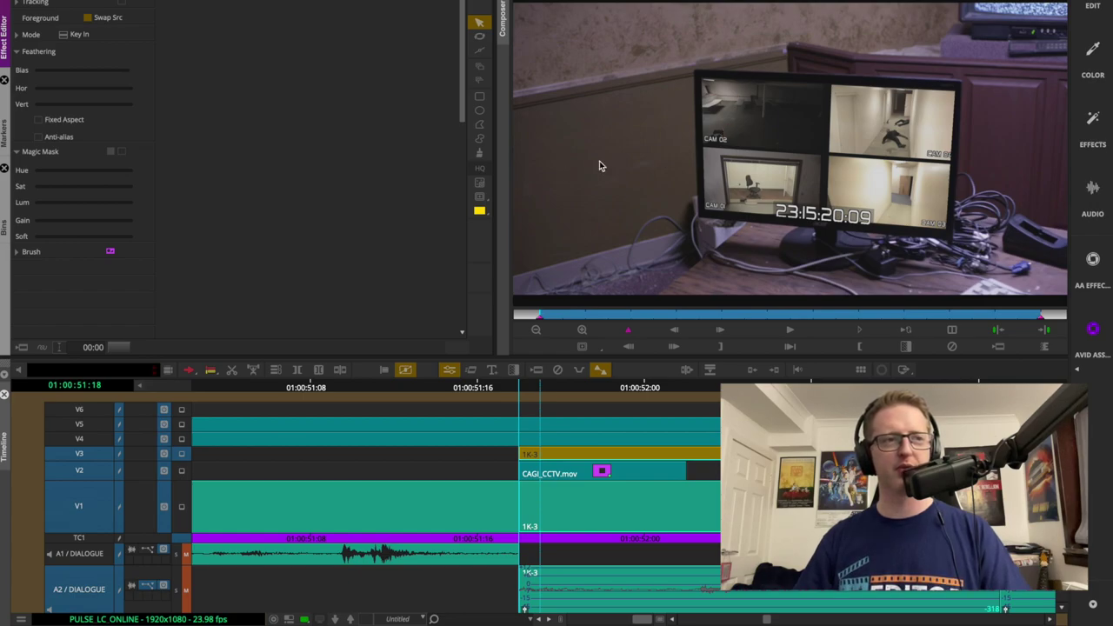
{"action": "left_click", "coordinate": [718, 136]}
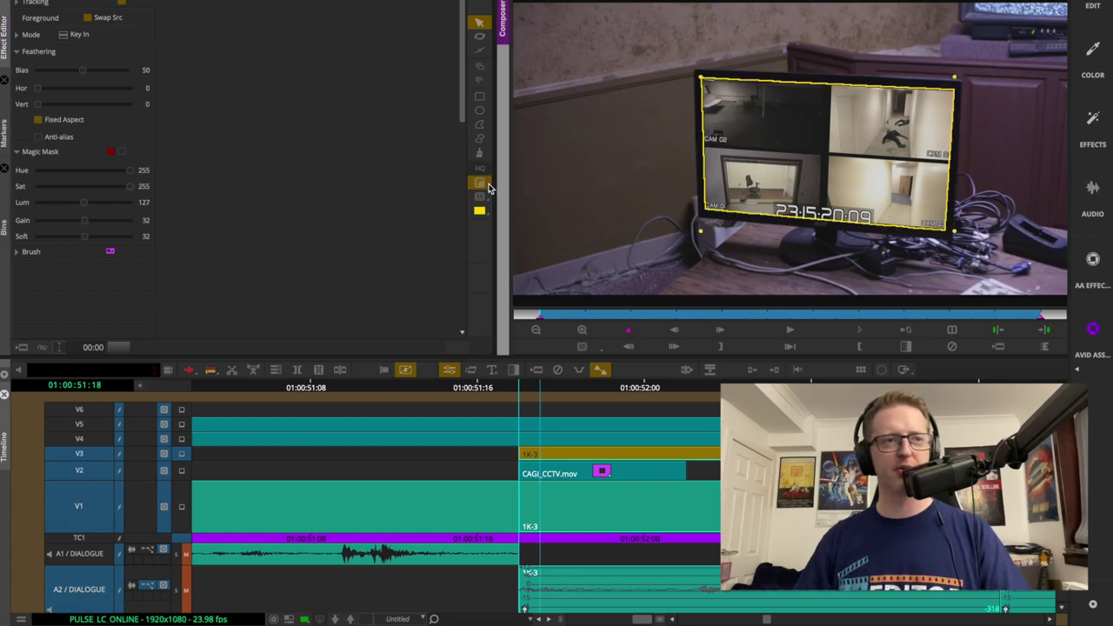
{"action": "left_click", "coordinate": [485, 184]}
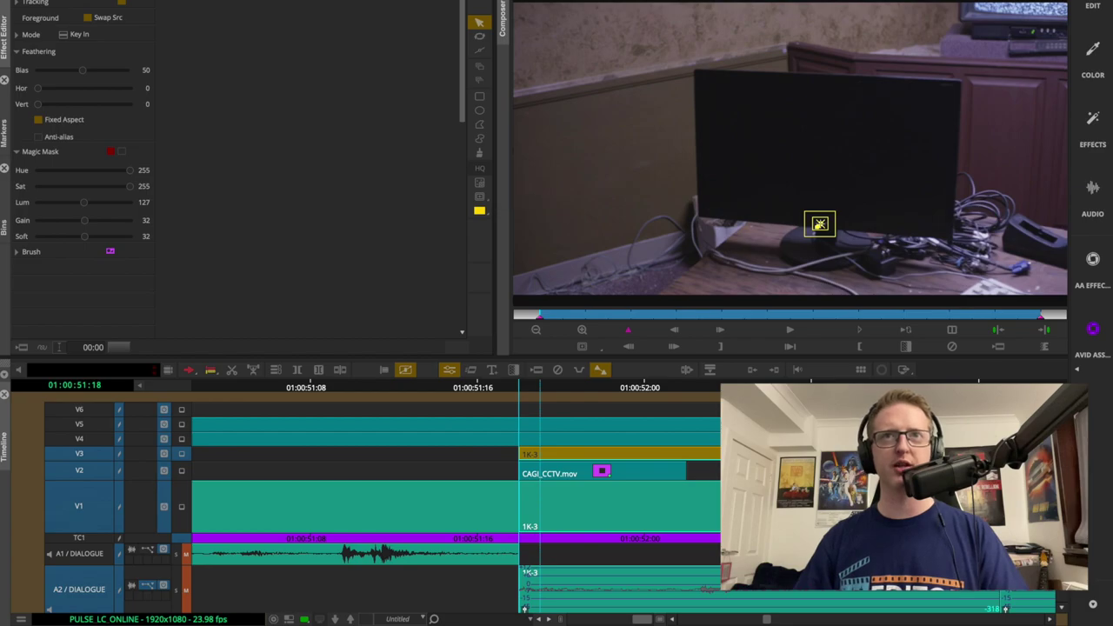
{"action": "left_click", "coordinate": [1010, 104]}
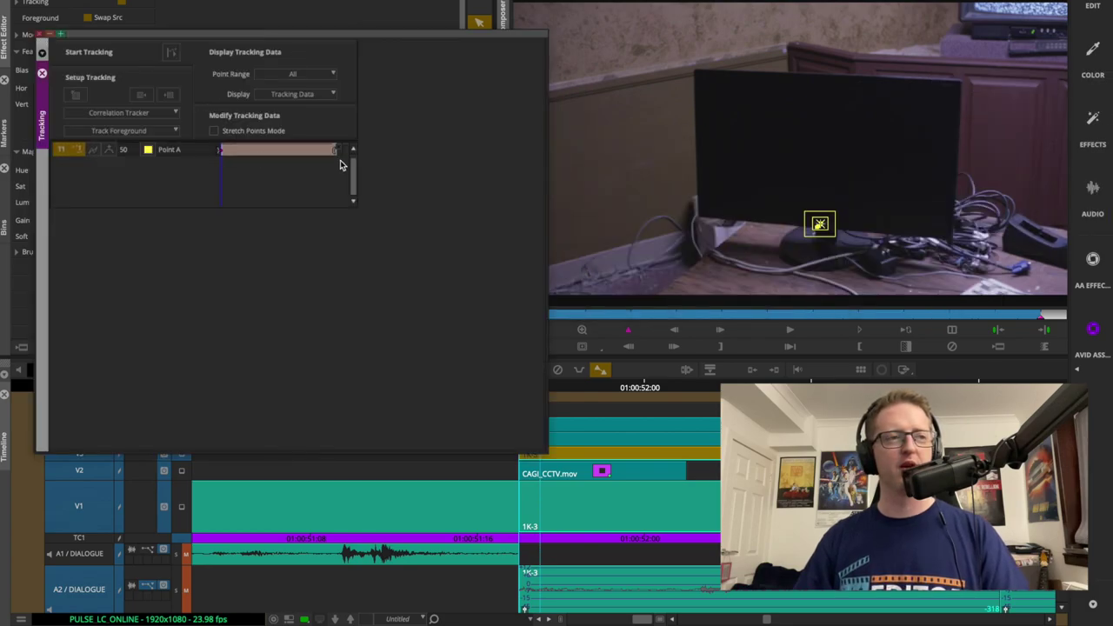
Copy the enabled Point A track from the V3 effect's tracking data and close the tracking window
{"action": "left_click_drag", "start_coordinate": [292, 49], "coordinate": [397, 2]}
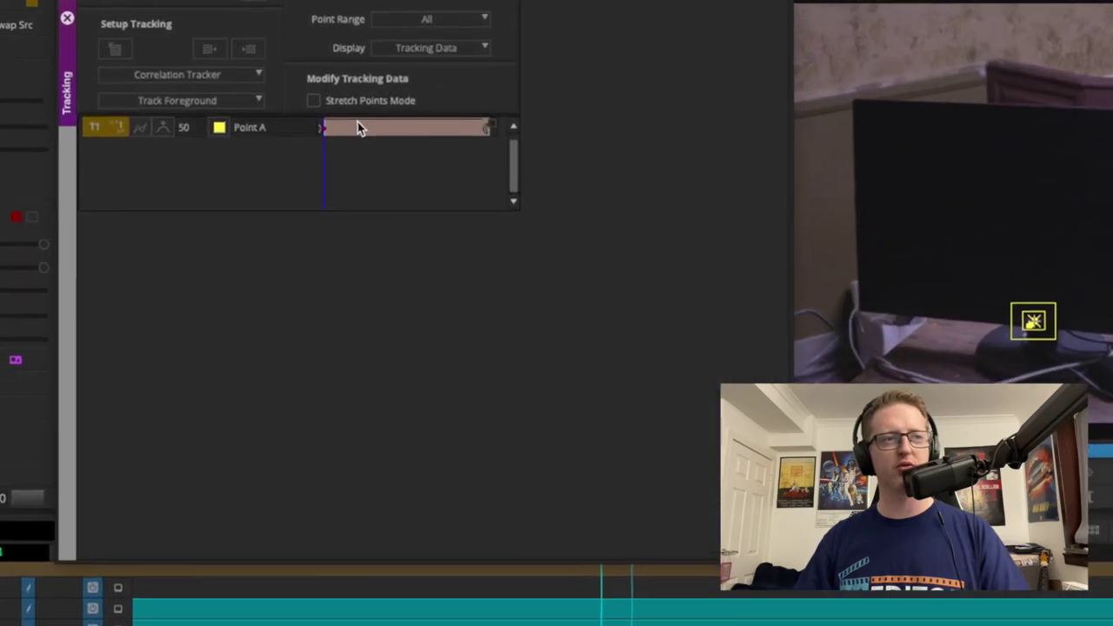
{"action": "right_click", "coordinate": [243, 141]}
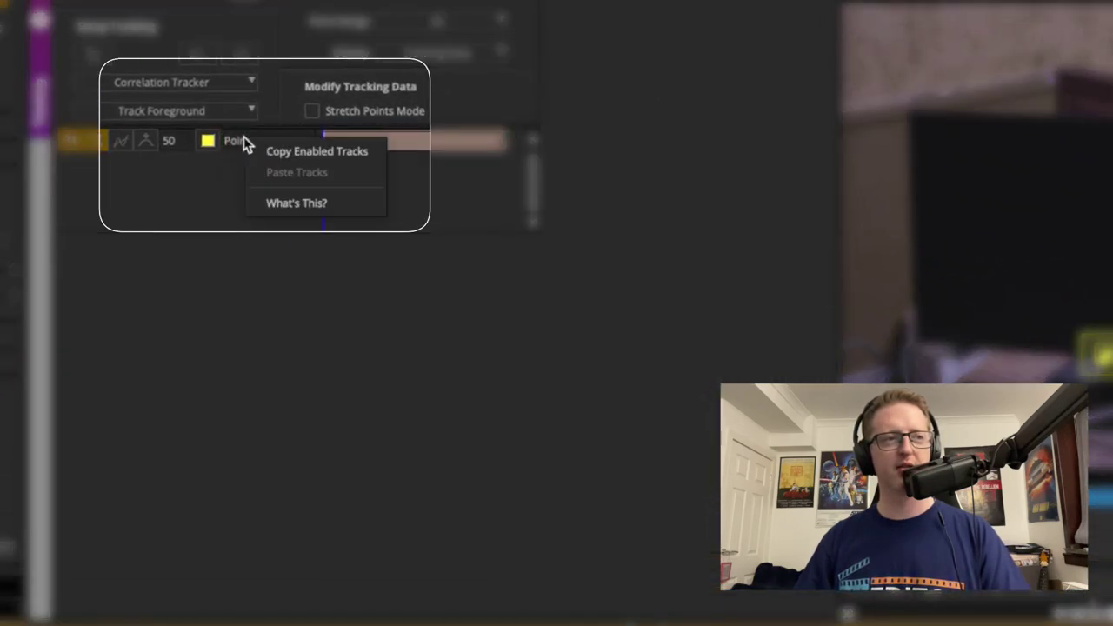
{"action": "left_click", "coordinate": [324, 150]}
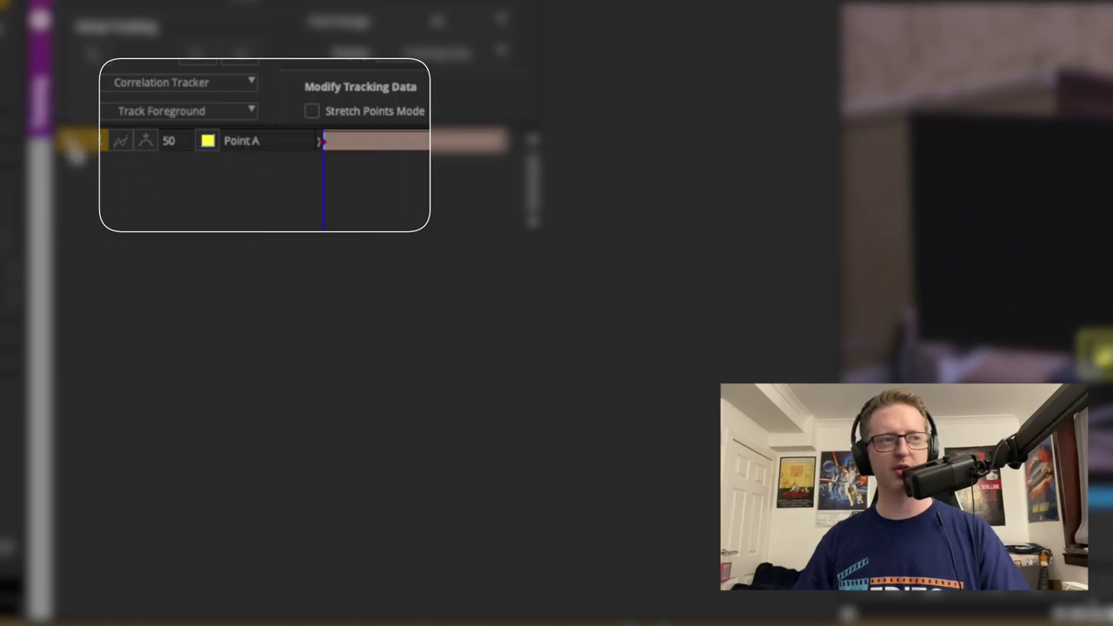
{"action": "right_click", "coordinate": [256, 145]}
{"action": "left_click", "coordinate": [265, 157]}
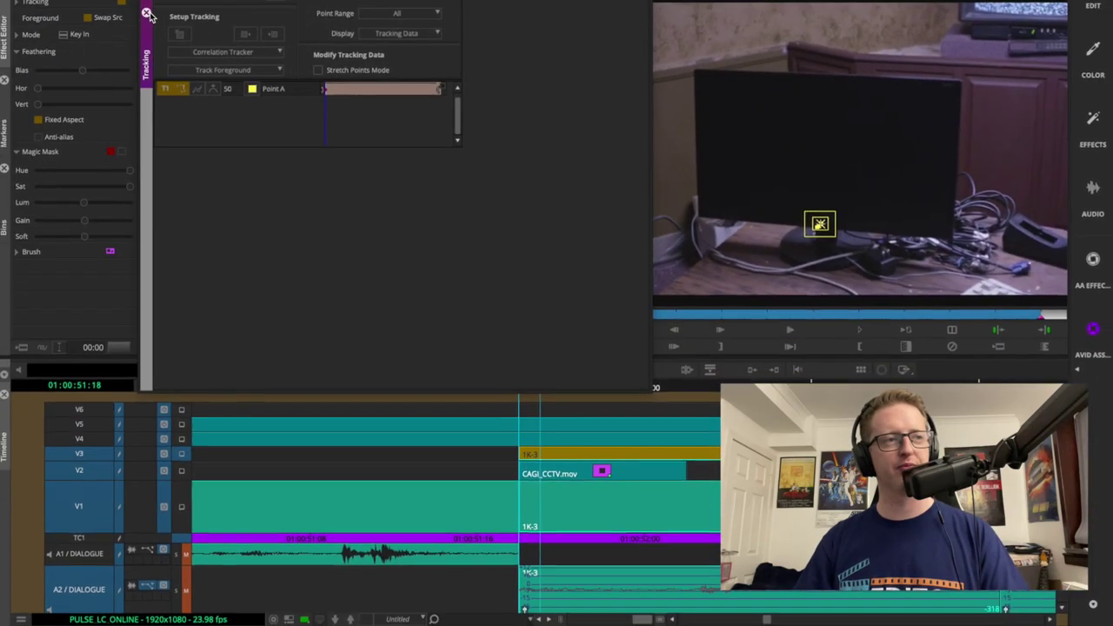
{"action": "left_click", "coordinate": [125, 14]}
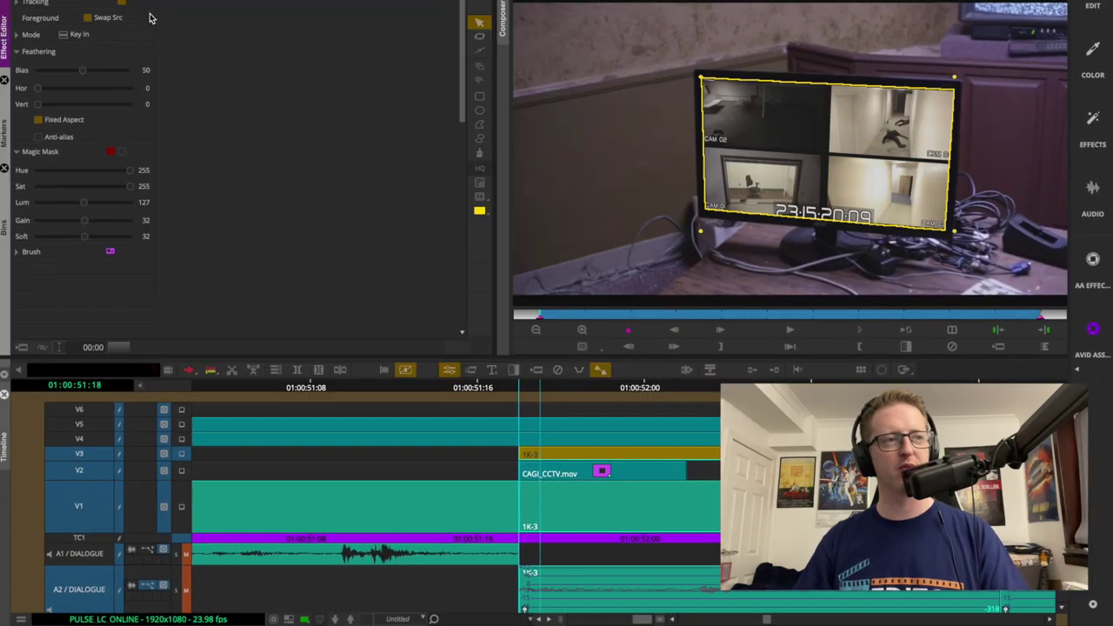
In the tracking data of CAGI_CCTV.mov on V2, delete the existing tracker and paste the copied tracks
{"action": "left_click", "coordinate": [555, 473]}
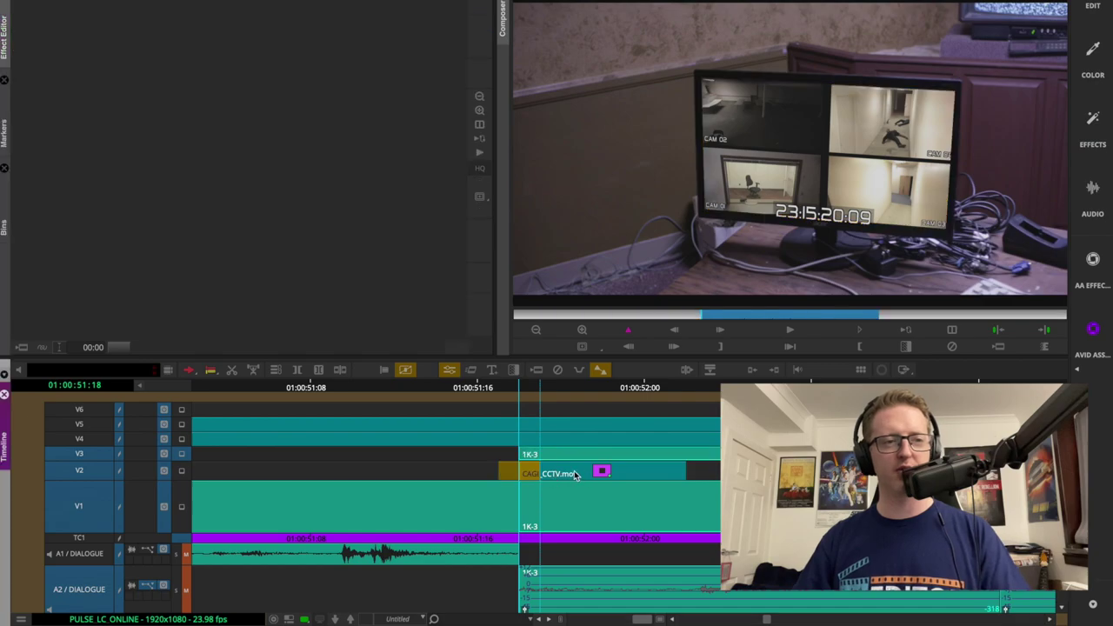
{"action": "left_click", "coordinate": [573, 474]}
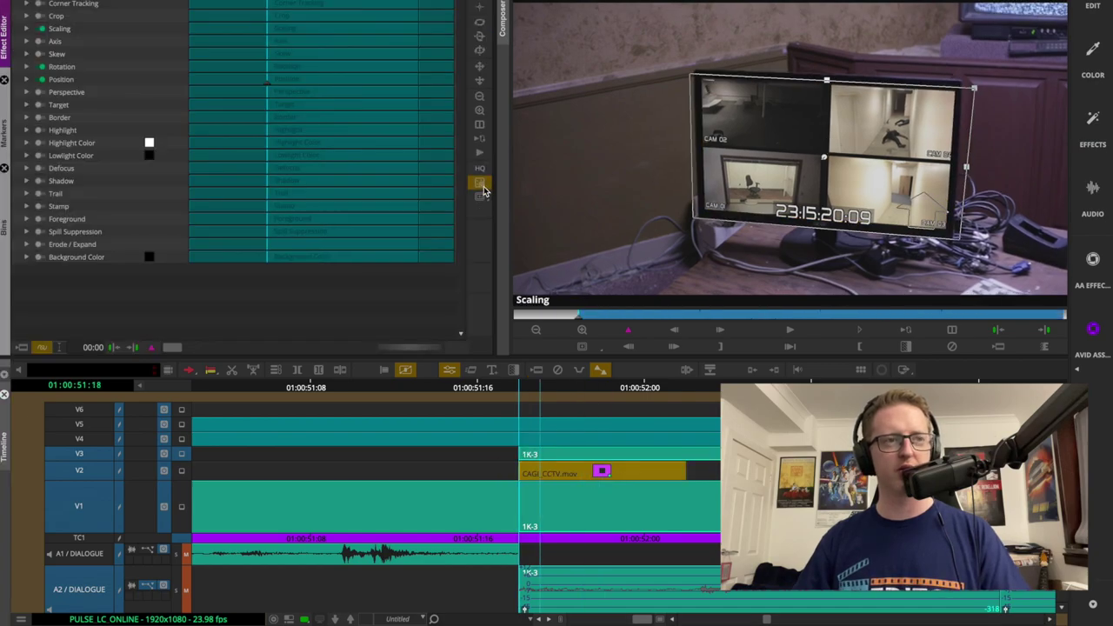
{"action": "left_click", "coordinate": [480, 184]}
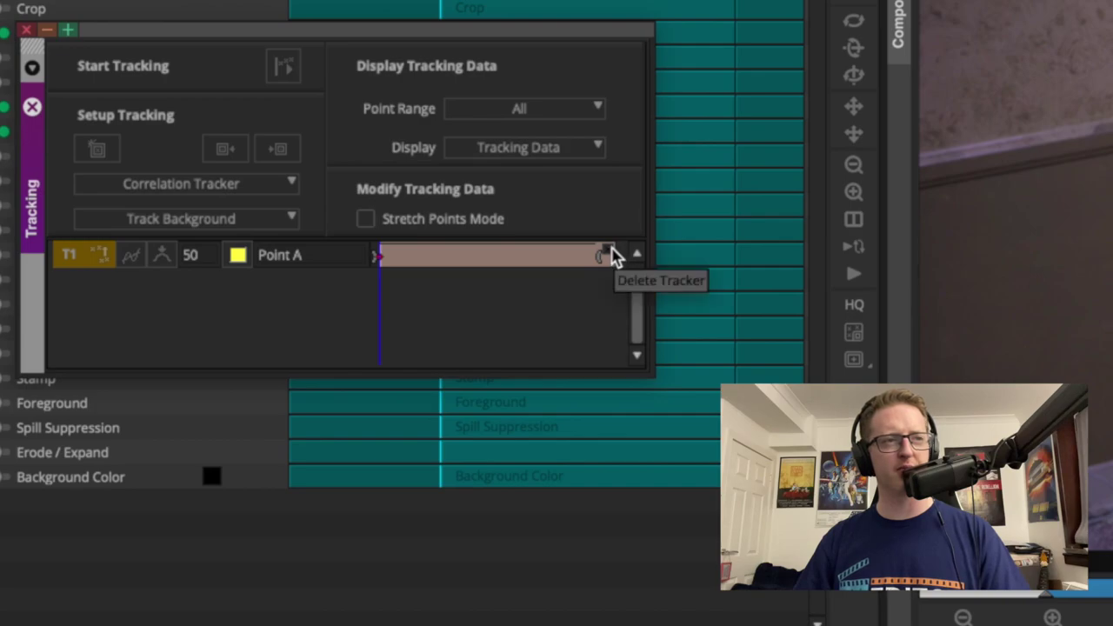
{"action": "left_click", "coordinate": [605, 254]}
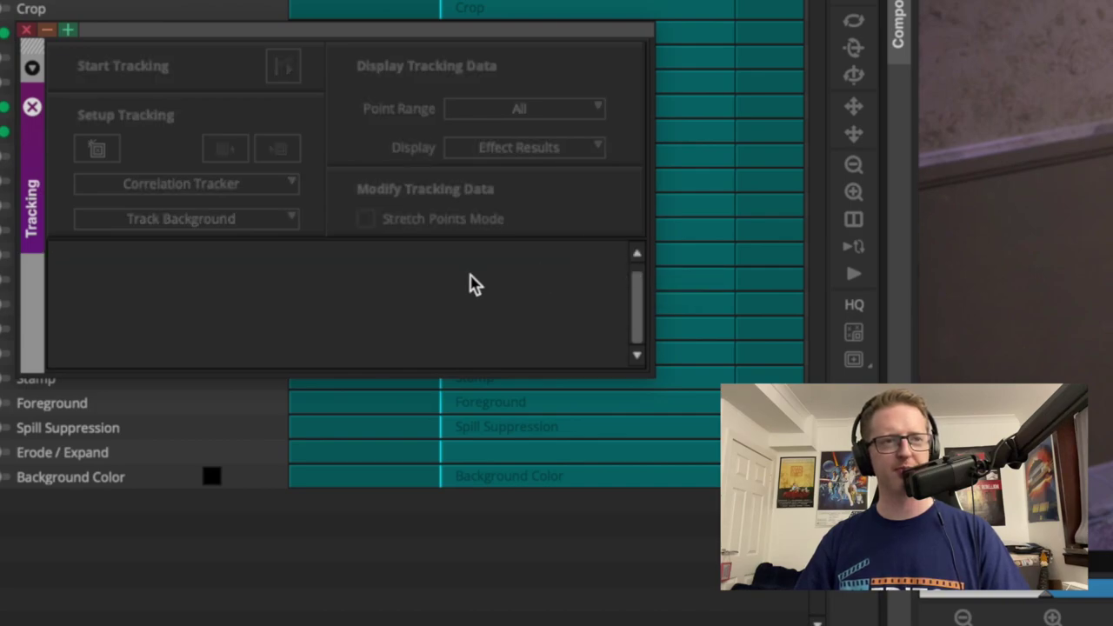
{"action": "right_click", "coordinate": [199, 274]}
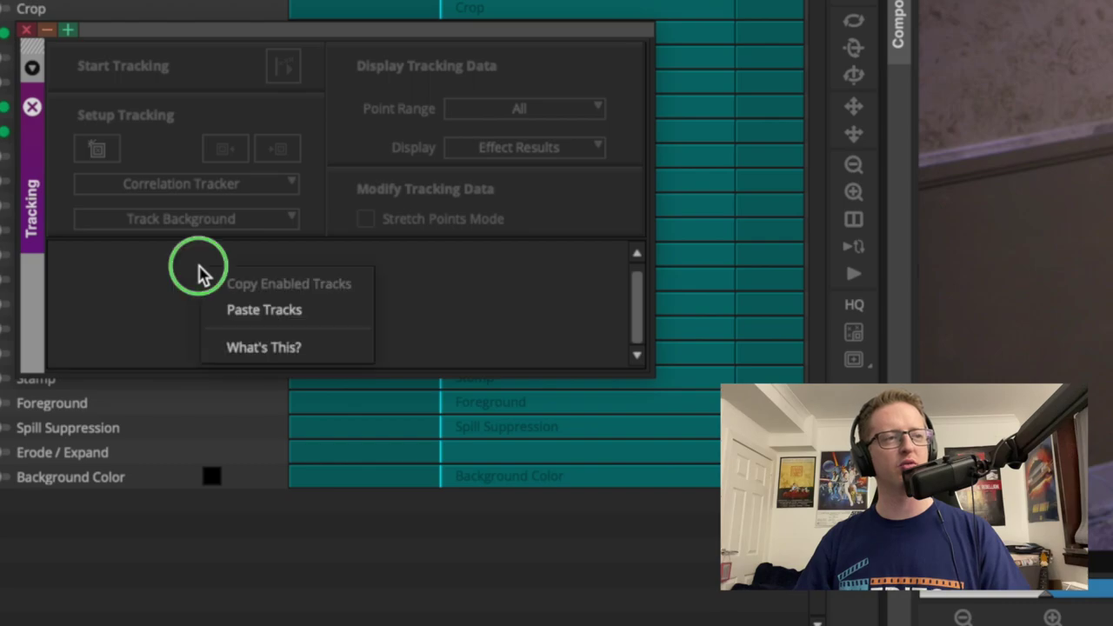
{"action": "left_click", "coordinate": [317, 322]}
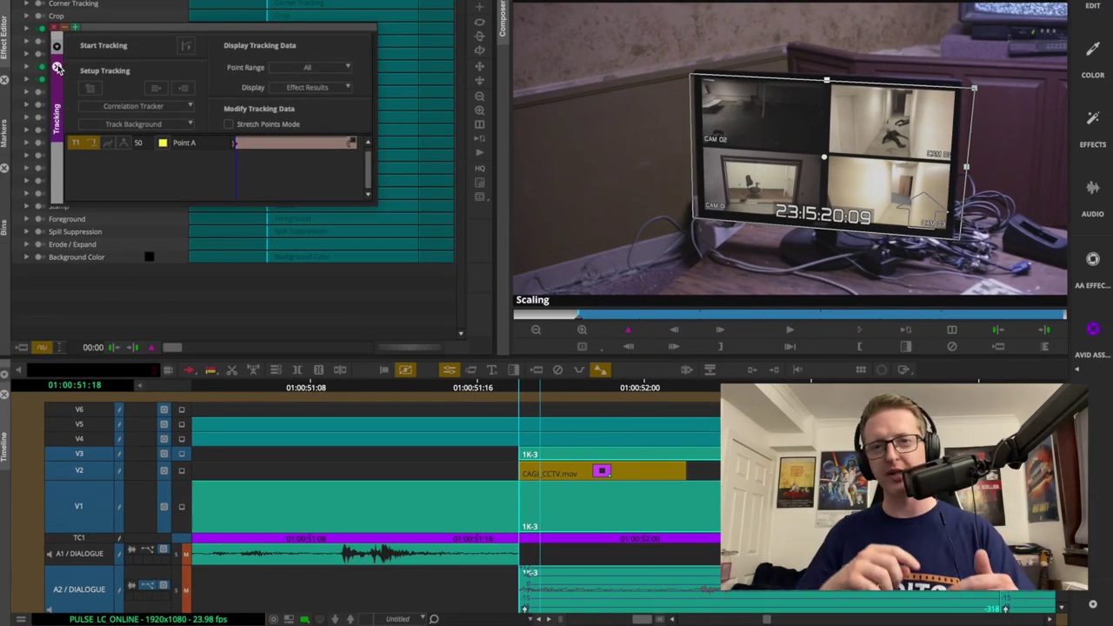
{"action": "left_click", "coordinate": [57, 67]}
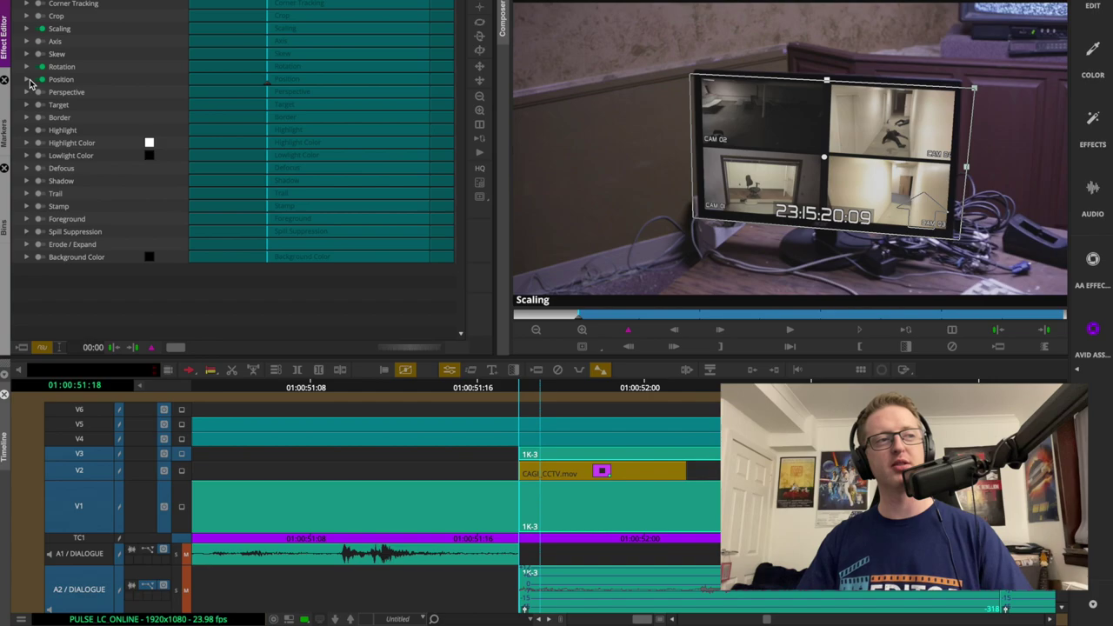
Assign tracker T1 Point A to the effect's Position Tracking and scrub through the clip to check it
{"action": "left_click", "coordinate": [30, 79]}
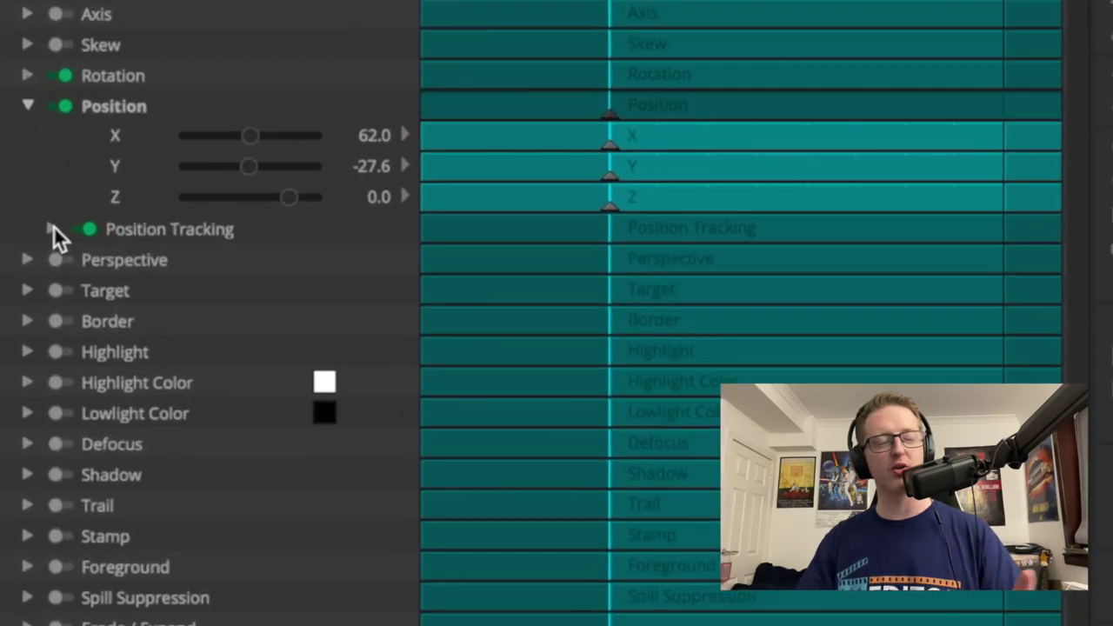
{"action": "left_click", "coordinate": [38, 130]}
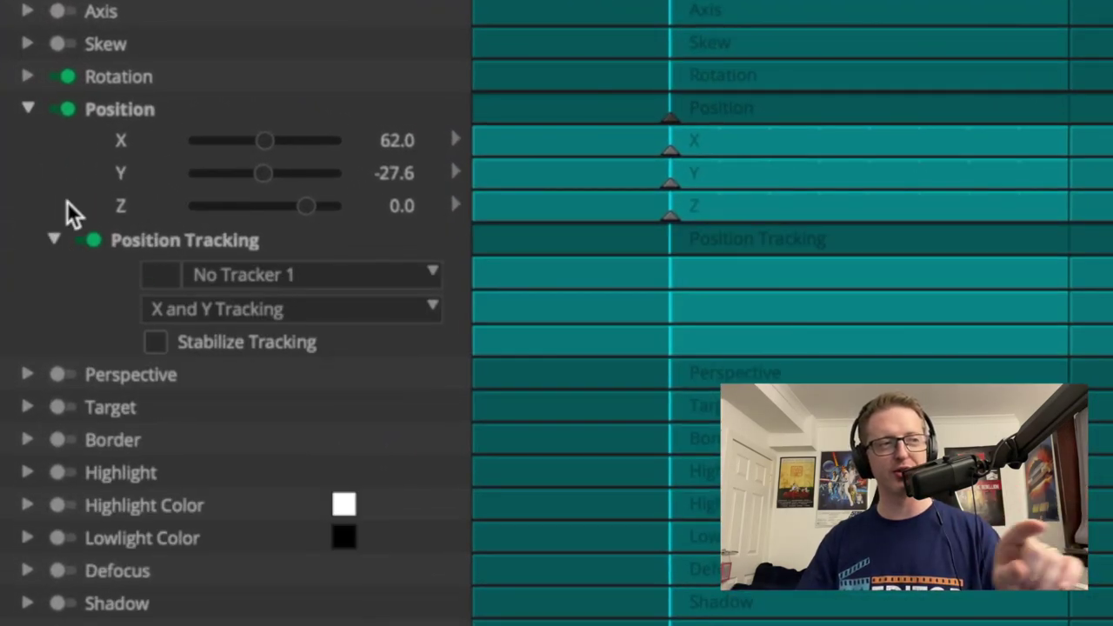
{"action": "left_click", "coordinate": [304, 276]}
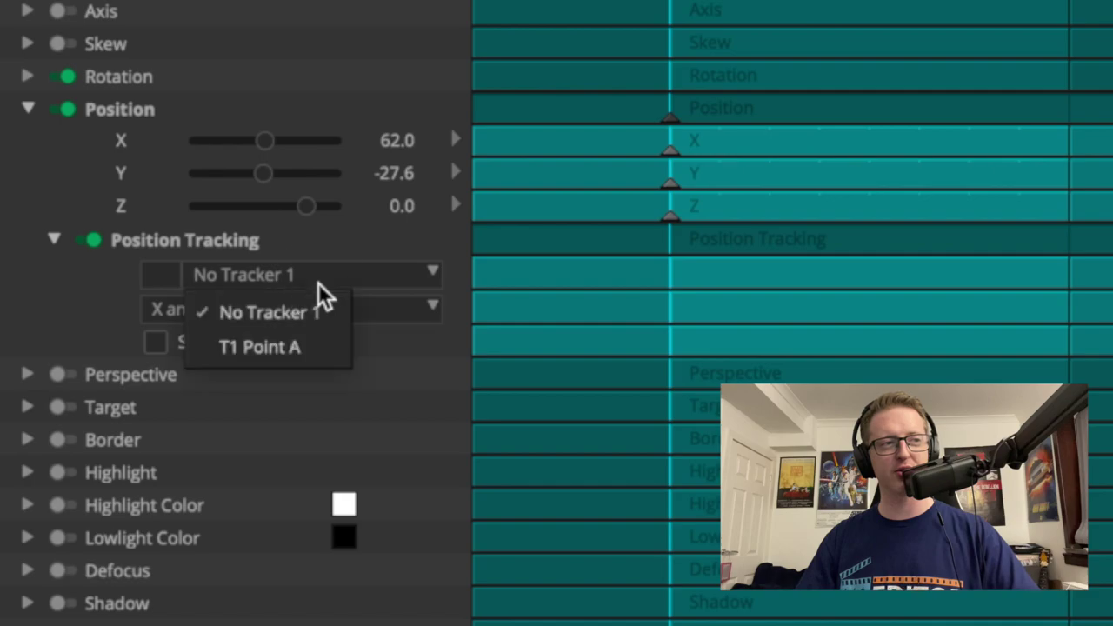
{"action": "left_click", "coordinate": [292, 348]}
{"action": "left_click", "coordinate": [710, 322]}
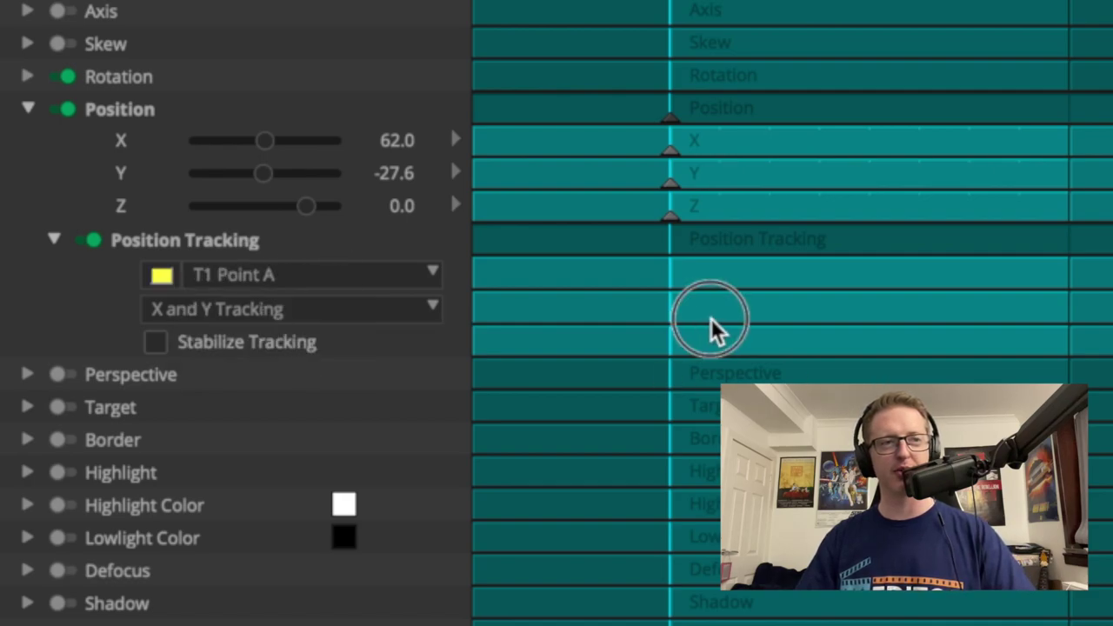
{"action": "left_click_drag", "start_coordinate": [710, 321], "coordinate": [956, 333]}
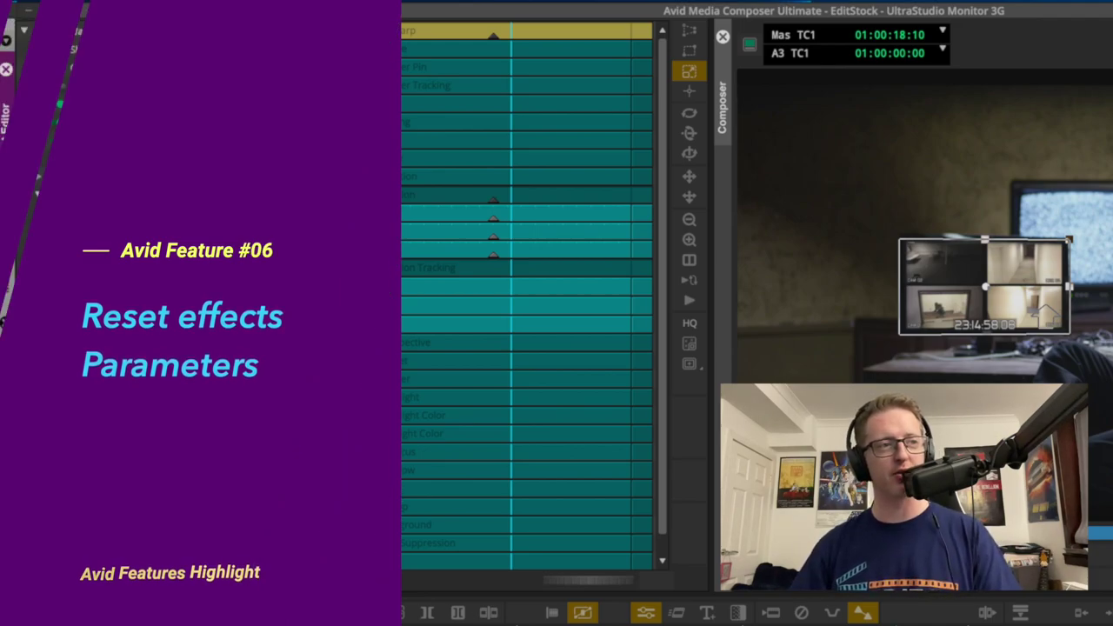
Set the 3DWarp Scaling to 0.0 with Fixed Aspect on, and reset the effect's Scaling and Defocus parameters
{"action": "left_click", "coordinate": [39, 122]}
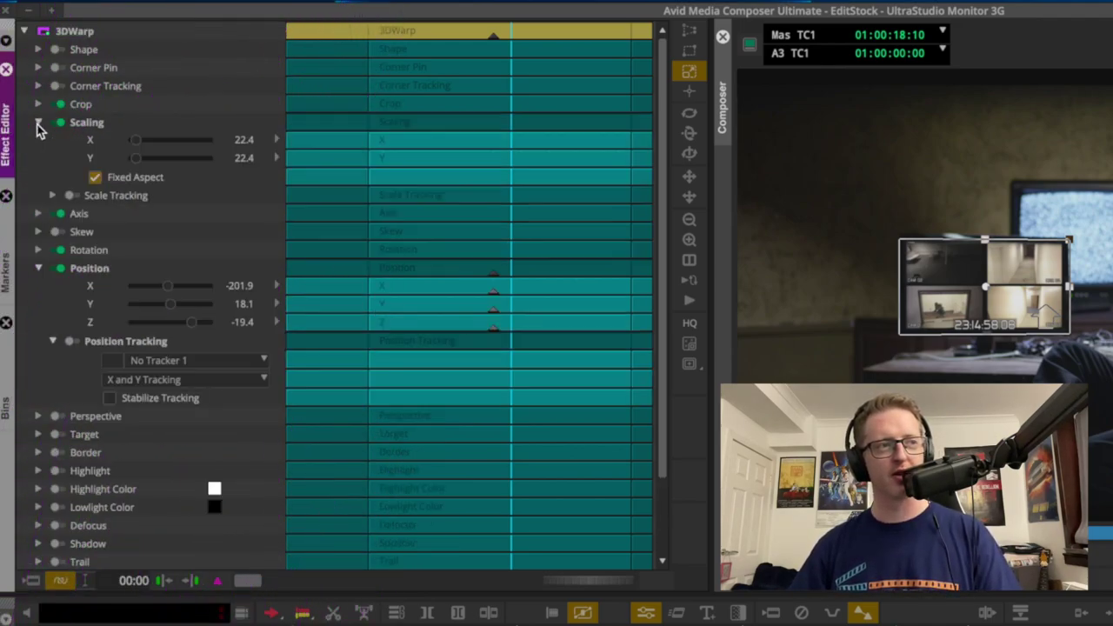
{"action": "left_click", "coordinate": [140, 162]}
{"action": "mouse_move", "coordinate": [140, 163]}
{"action": "left_mouse_down"}
{"action": "mouse_move", "coordinate": [155, 161]}
{"action": "mouse_move", "coordinate": [130, 159]}
{"action": "left_mouse_up"}
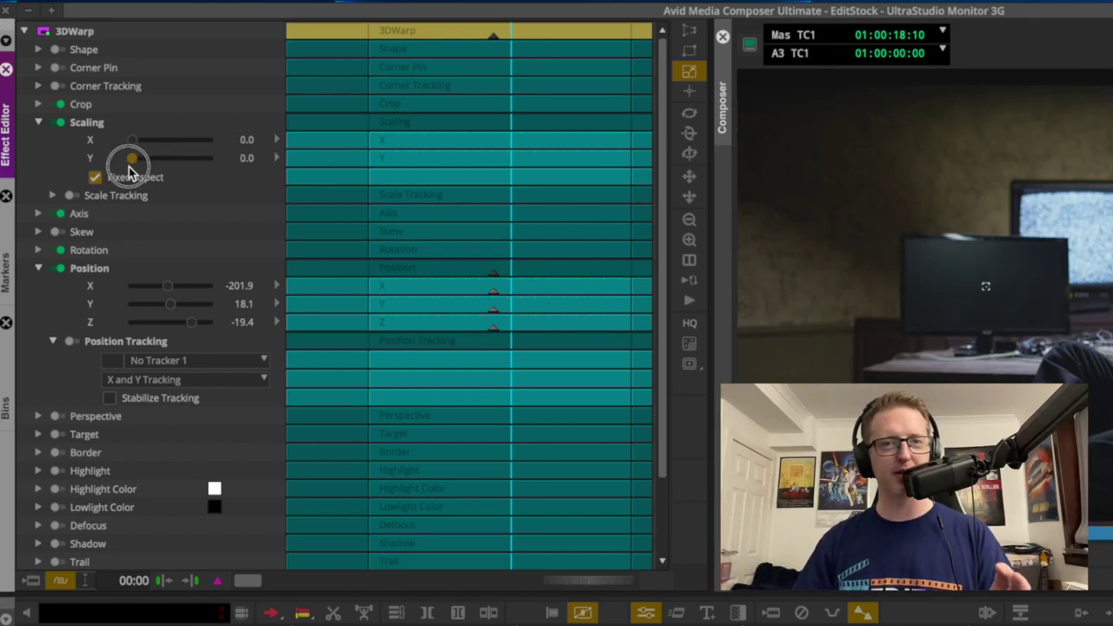
{"action": "left_click", "coordinate": [60, 121]}
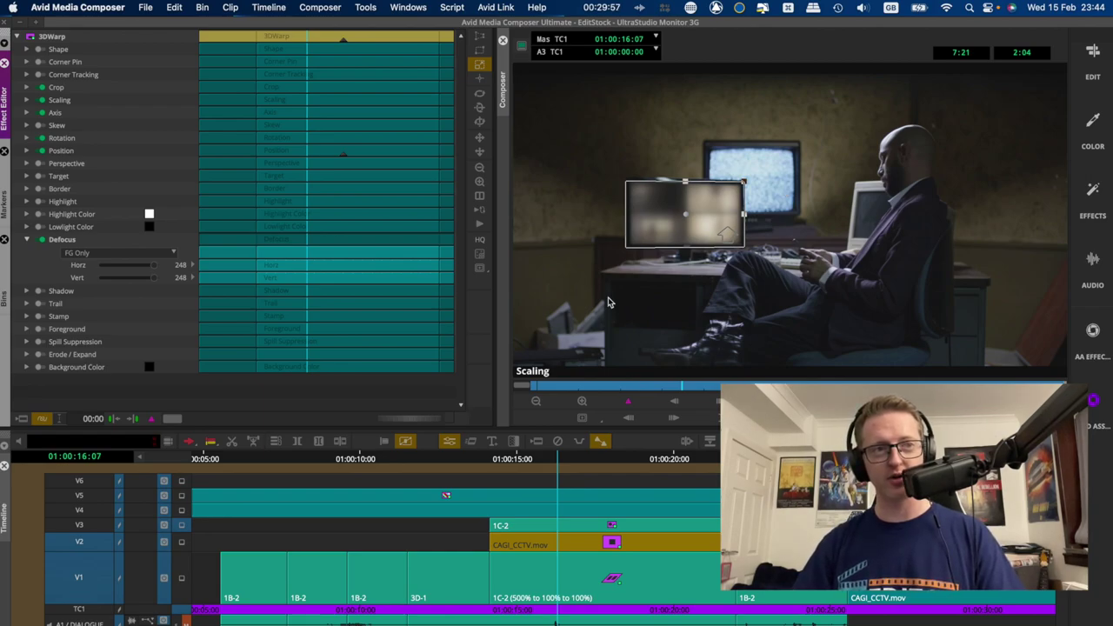
{"action": "left_click", "coordinate": [41, 241]}
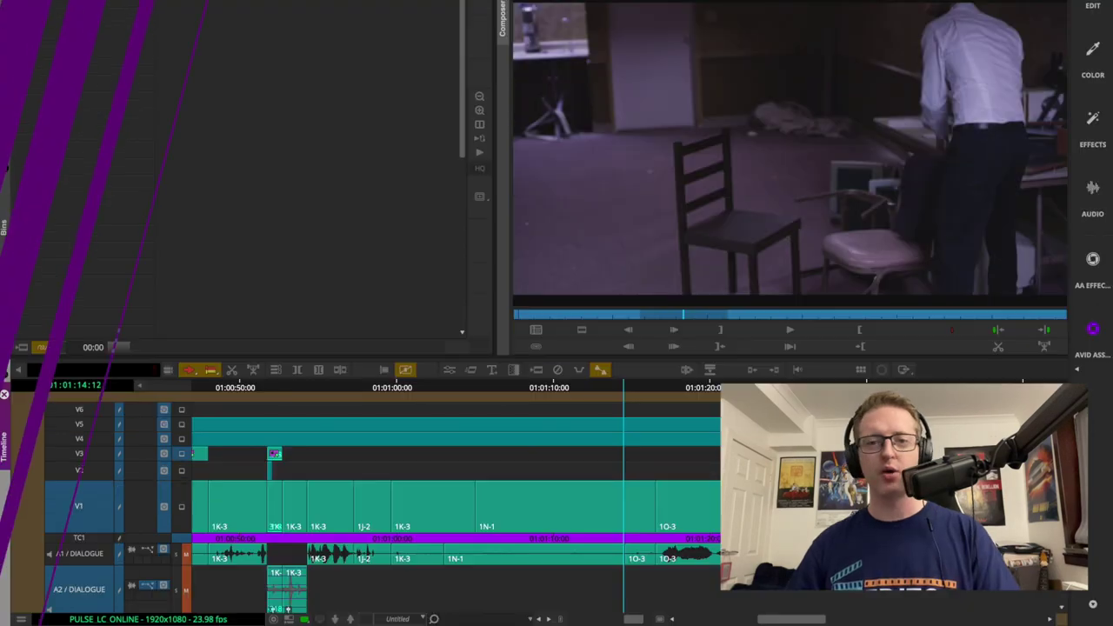
Park at 01:01:16:13 on clip 1O-3, match frame it into the source monitor, and shrink that window to fit beside the Composer
{"action": "mouse_move", "coordinate": [671, 397]}
{"action": "left_mouse_down"}
{"action": "mouse_move", "coordinate": [687, 385]}
{"action": "mouse_move", "coordinate": [657, 404]}
{"action": "left_mouse_up"}
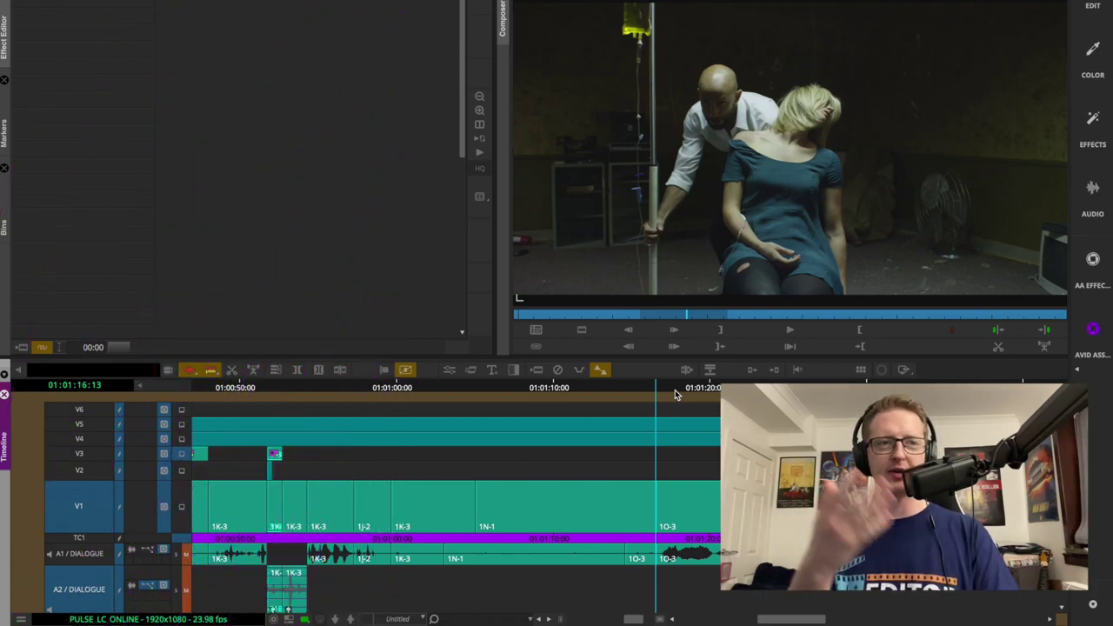
{"action": "key", "text": "shift+f"}
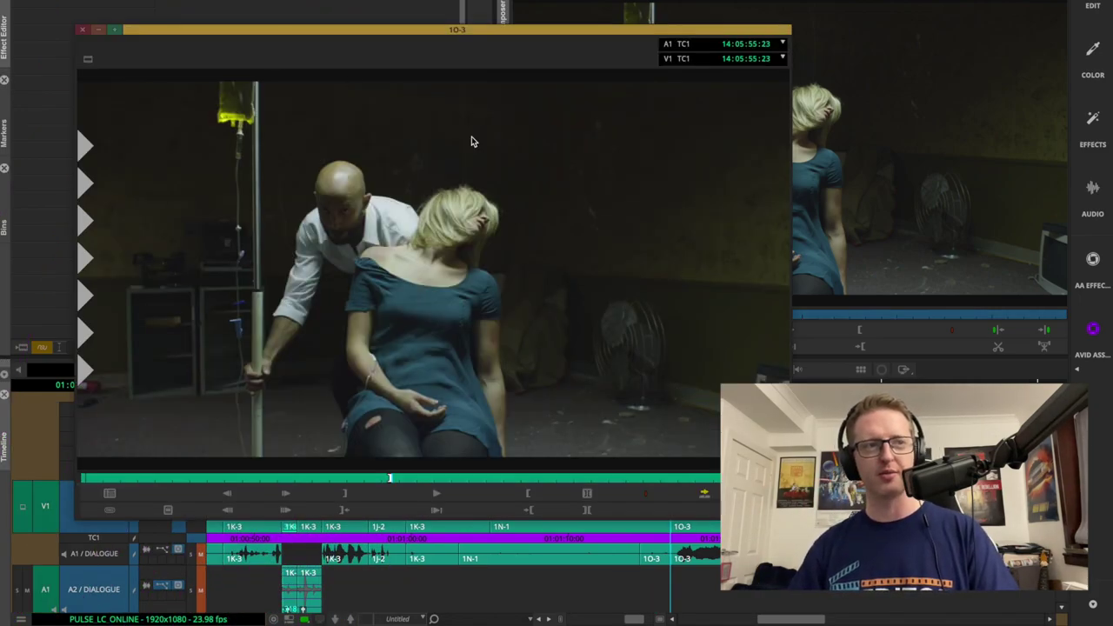
{"action": "left_click_drag", "start_coordinate": [499, 40], "coordinate": [468, 0]}
{"action": "left_click_drag", "start_coordinate": [714, 421], "coordinate": [495, 335]}
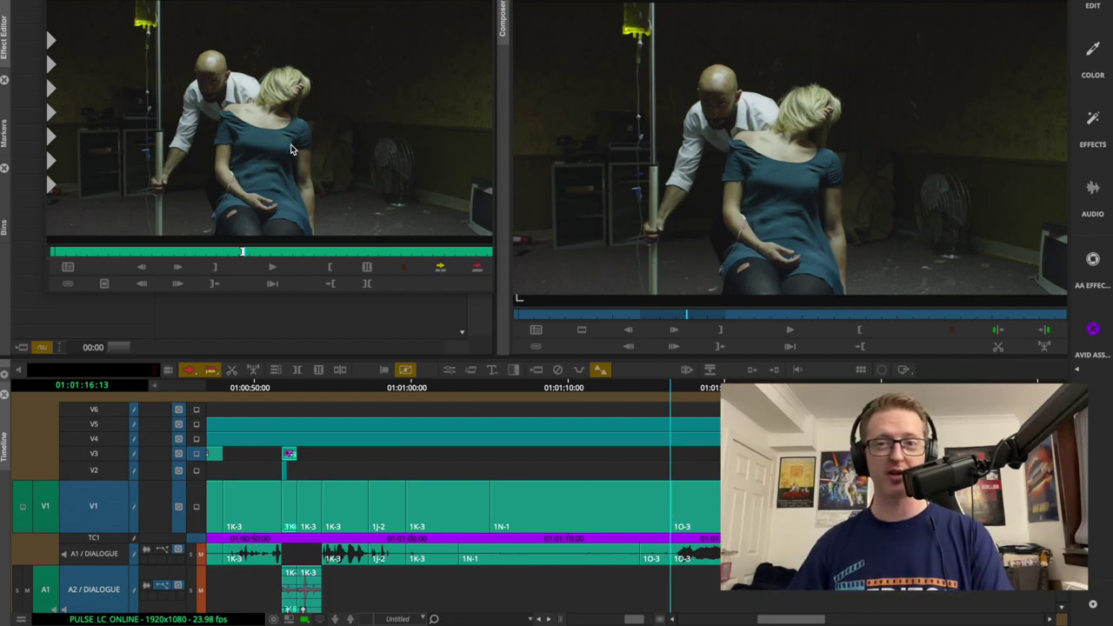
Play the matched 1O-3 source clip forward to a further frame and reverse match frame it in the timeline
{"action": "key", "text": "space"}
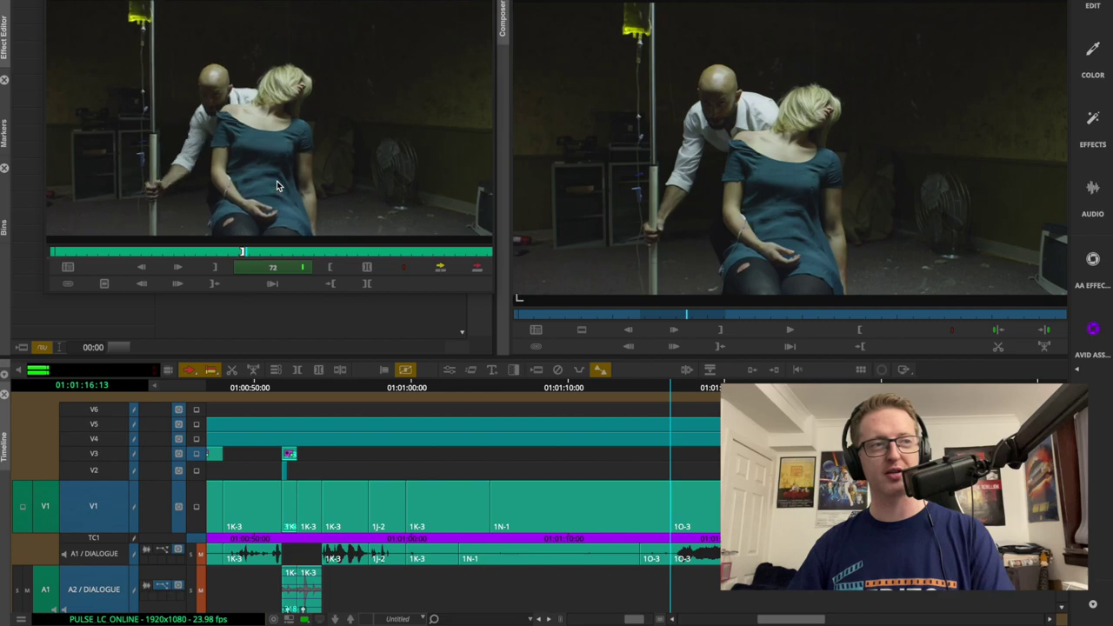
{"action": "key", "text": "space"}
{"action": "key", "text": "space"}
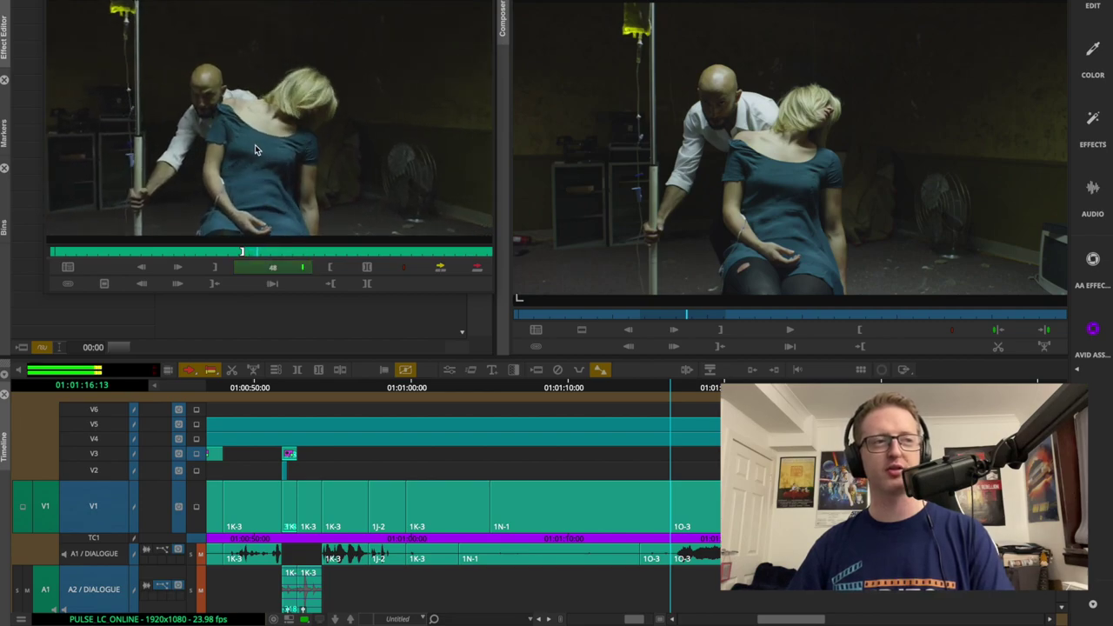
{"action": "key", "text": "space"}
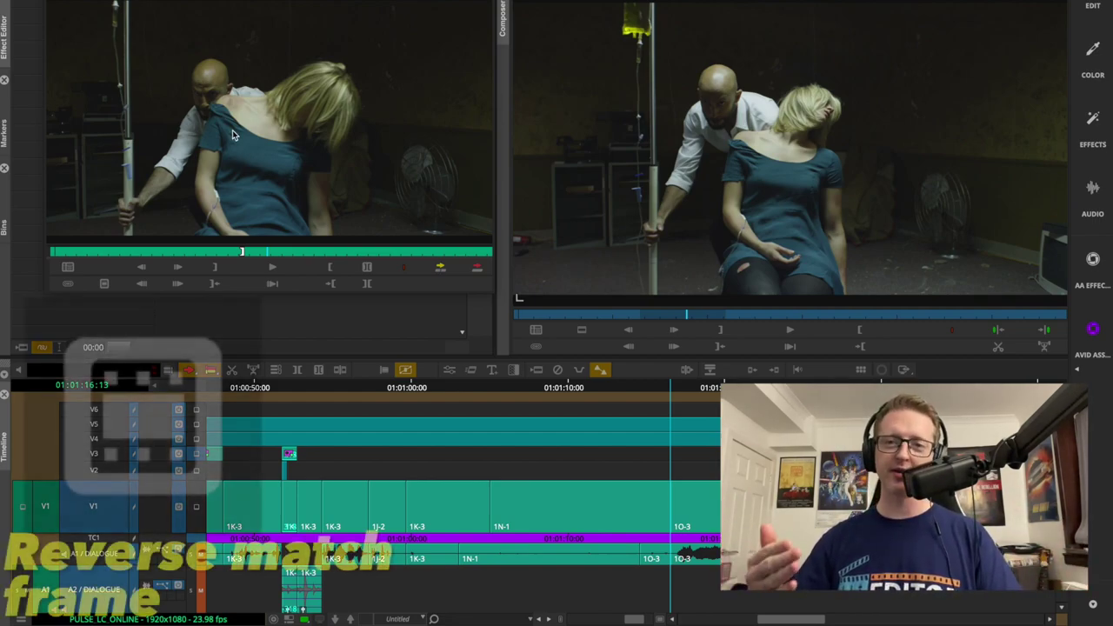
{"action": "left_click", "coordinate": [105, 284]}
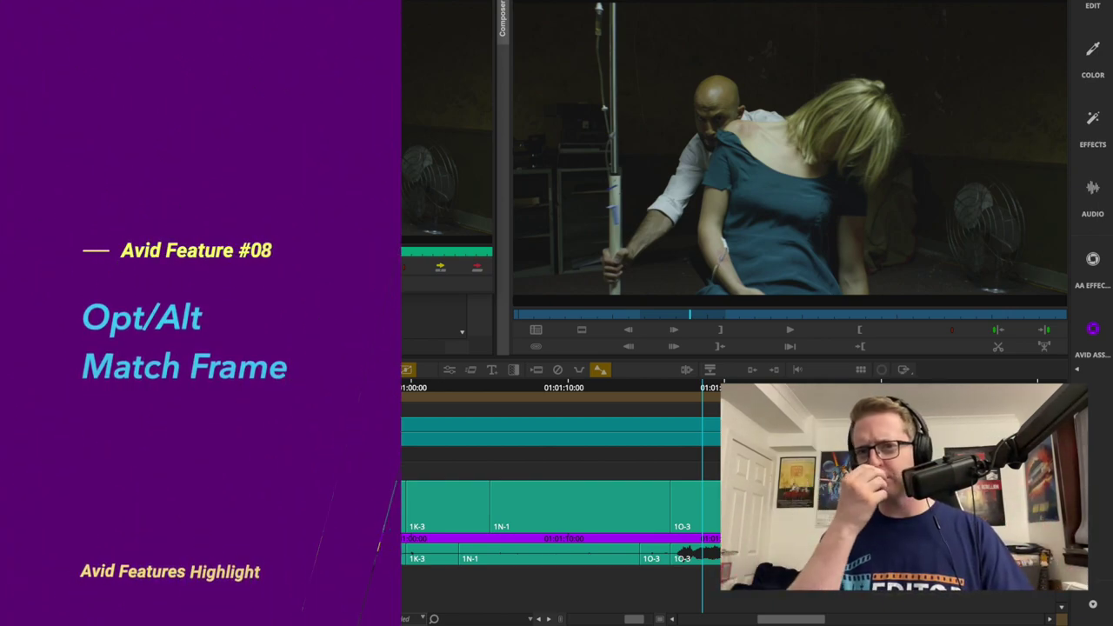
Match frame clip 1O-3 at 01:01:17:18, and match frame it again from 01:01:16:13
{"action": "left_click", "coordinate": [690, 390]}
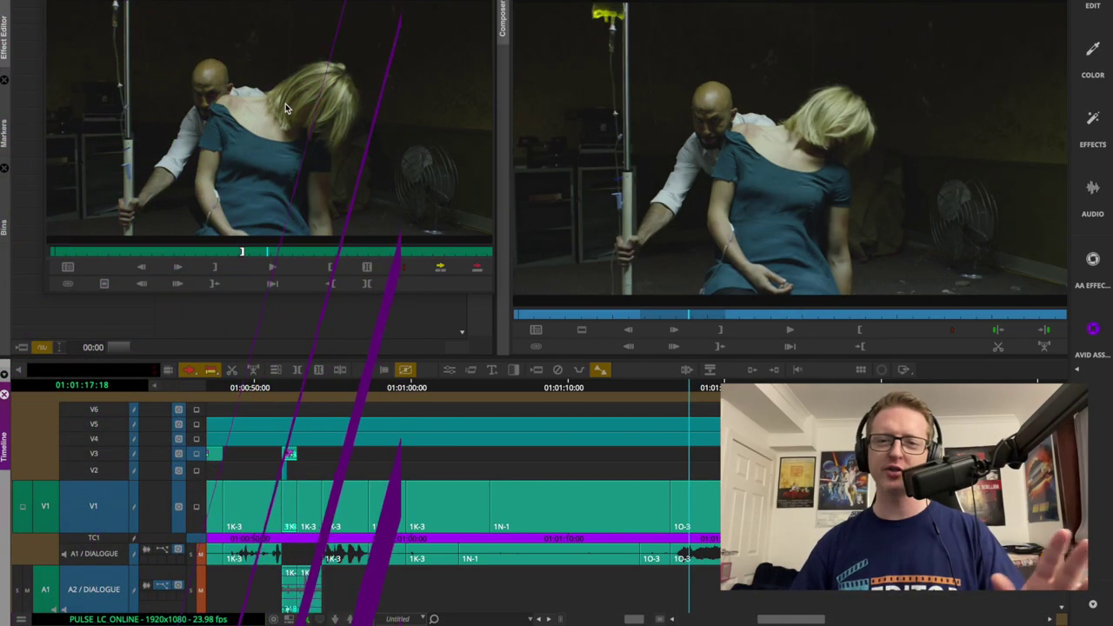
{"action": "key", "text": "alt+n"}
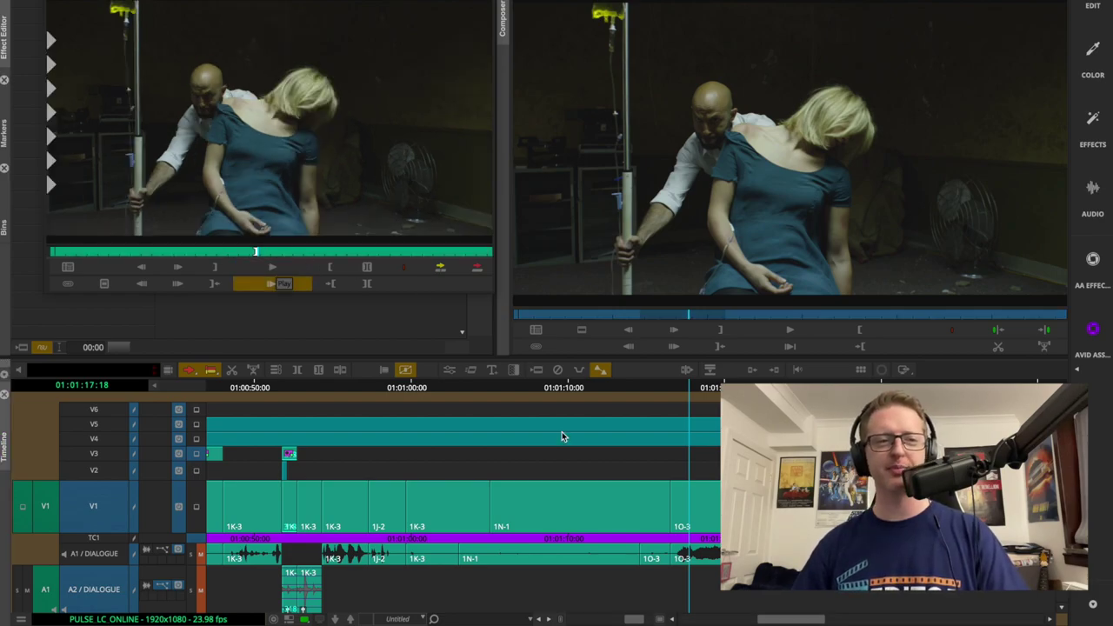
{"action": "left_click", "coordinate": [698, 390]}
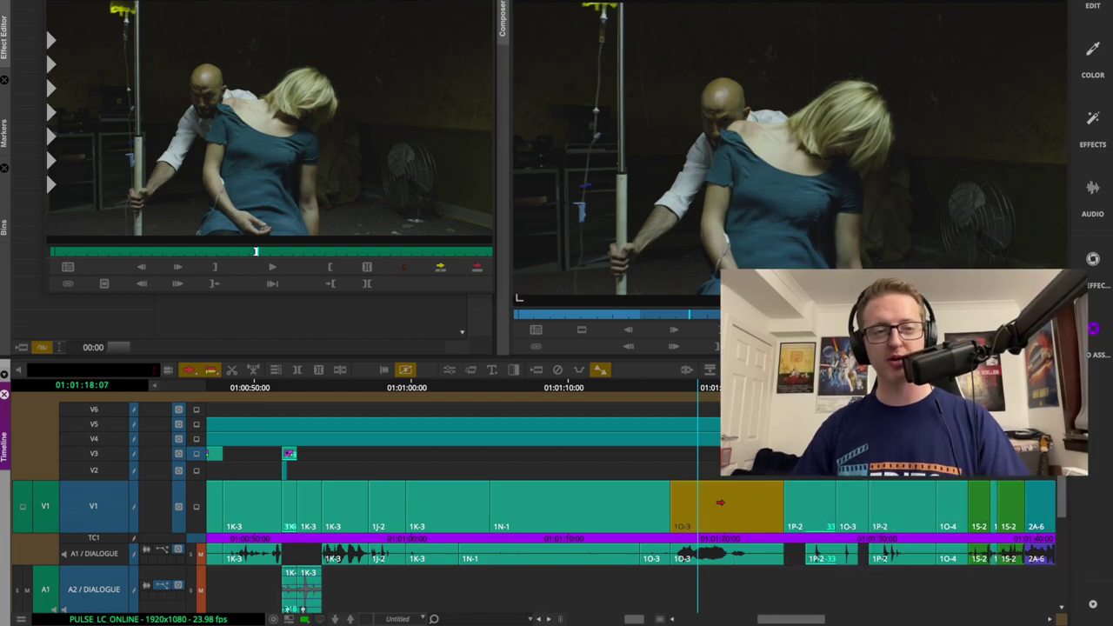
{"action": "left_click_drag", "start_coordinate": [709, 392], "coordinate": [643, 396]}
{"action": "left_click", "coordinate": [671, 390]}
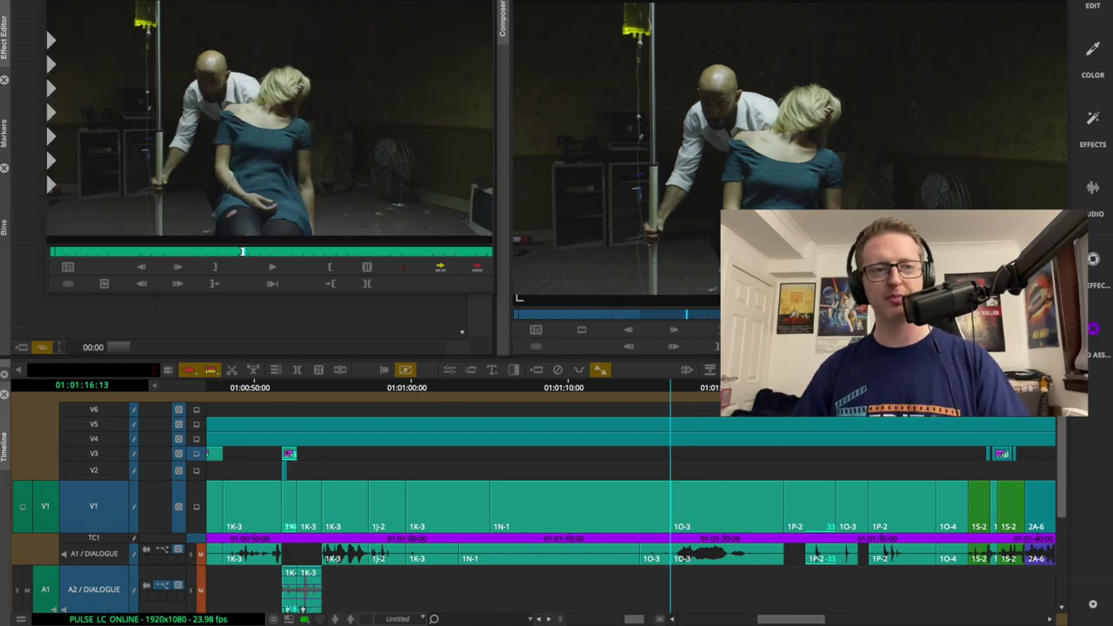
{"action": "key", "text": "s"}
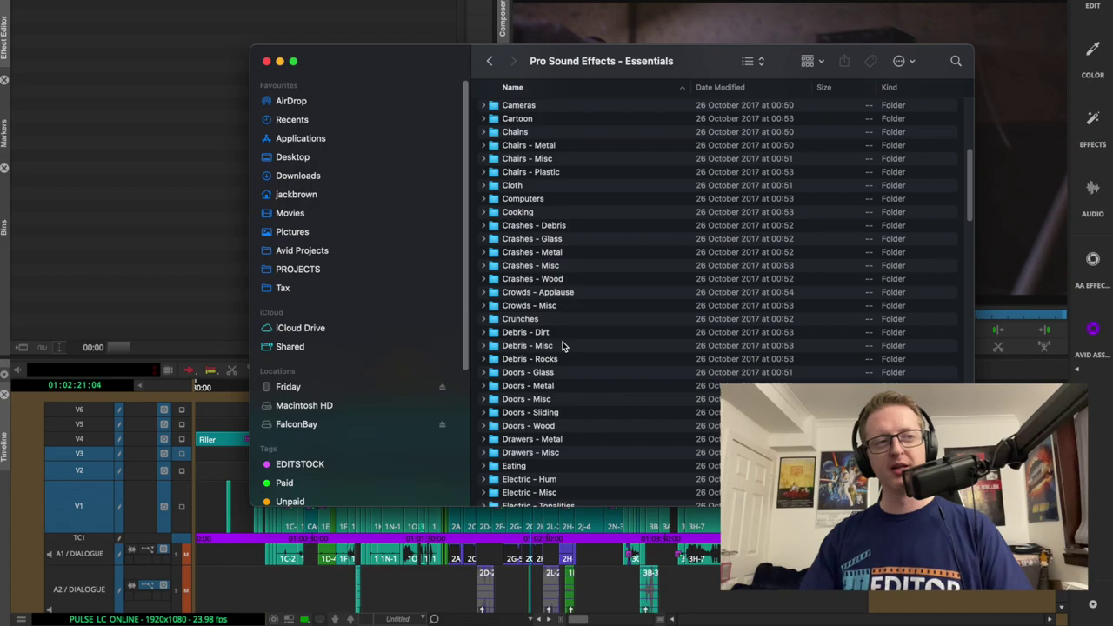
Expand the Crowds - Applause folder and preview Small_Theatre_Group_01.ESS.4028.wav, moving the file window aside
{"action": "left_click", "coordinate": [483, 293]}
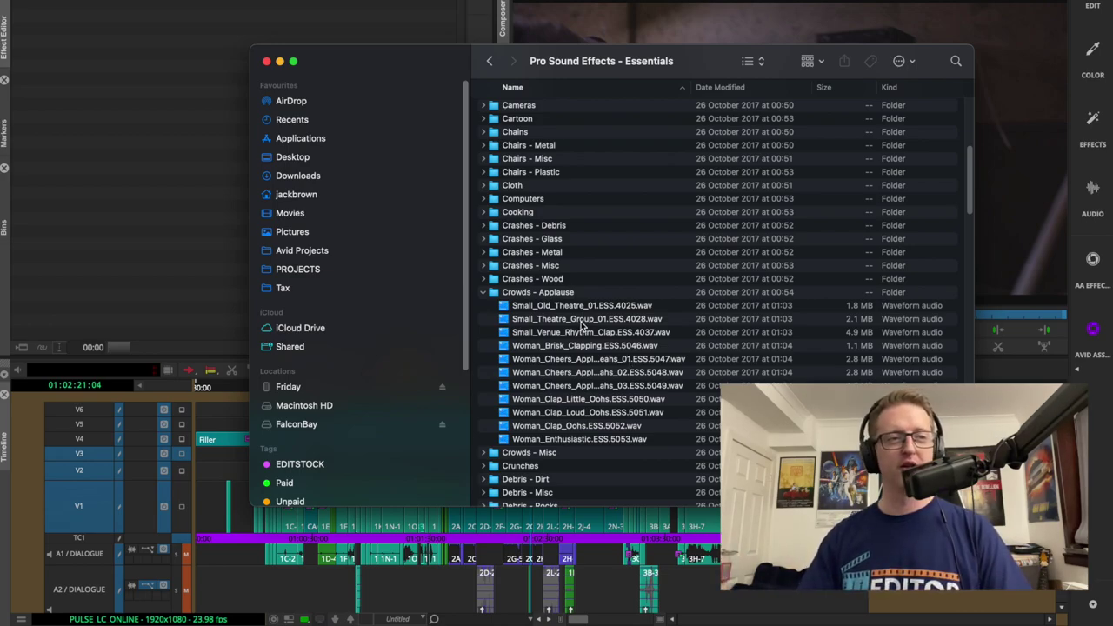
{"action": "left_click", "coordinate": [582, 321]}
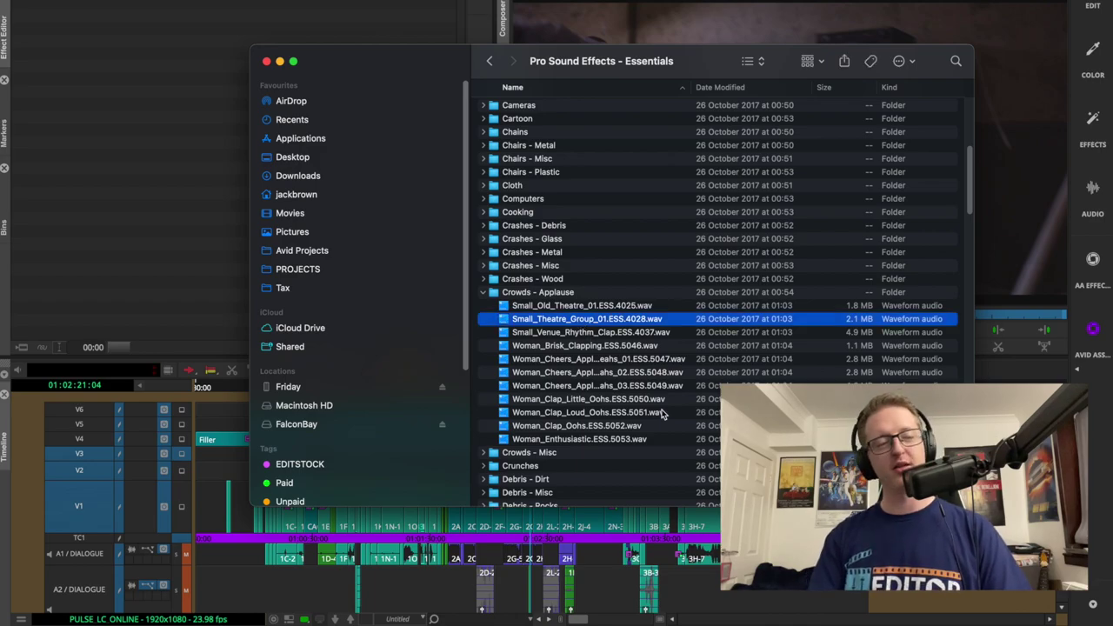
{"action": "key", "text": "space"}
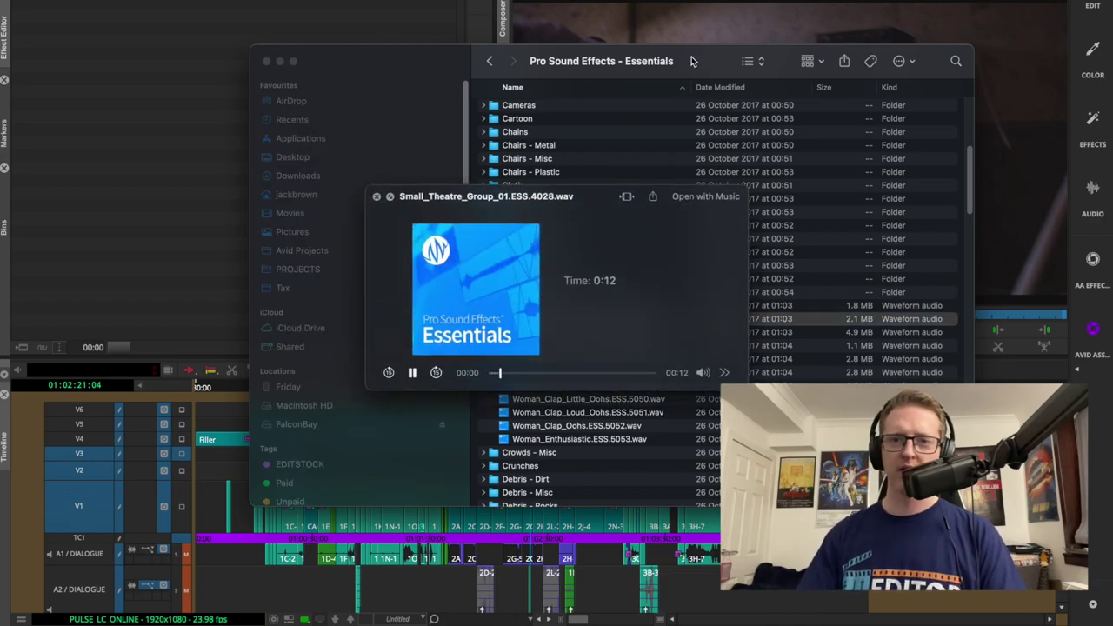
{"action": "key", "text": "space"}
{"action": "left_click_drag", "start_coordinate": [691, 56], "coordinate": [630, 81]}
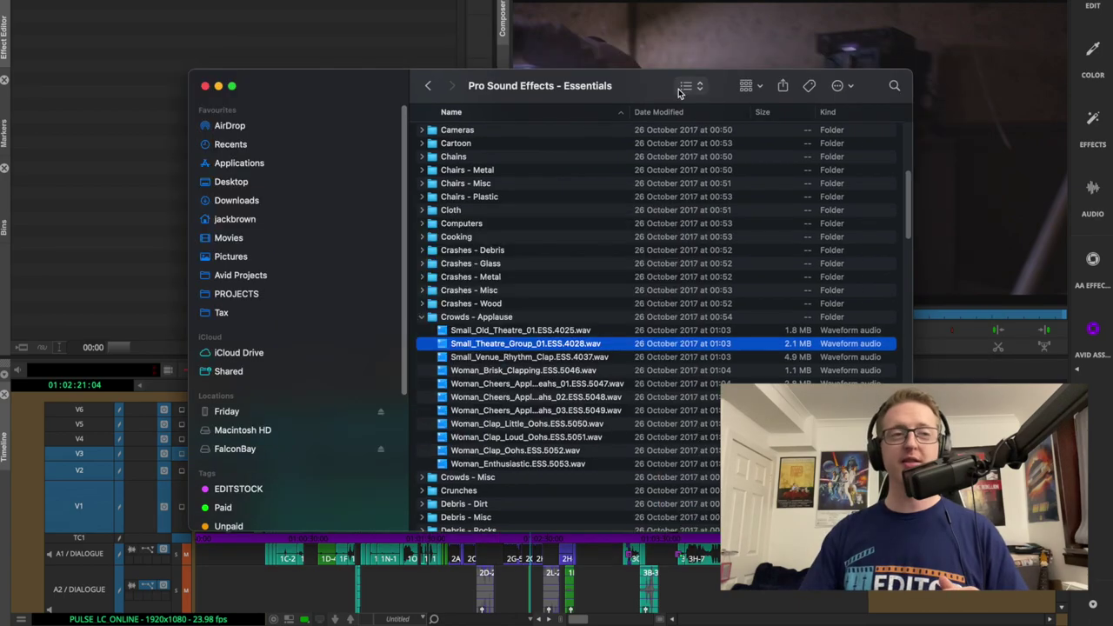
Return to the SFX folder, search it for "laugh", and preview Laugh Cartoon 1.mp3
{"action": "key", "text": "super+bracketleft"}
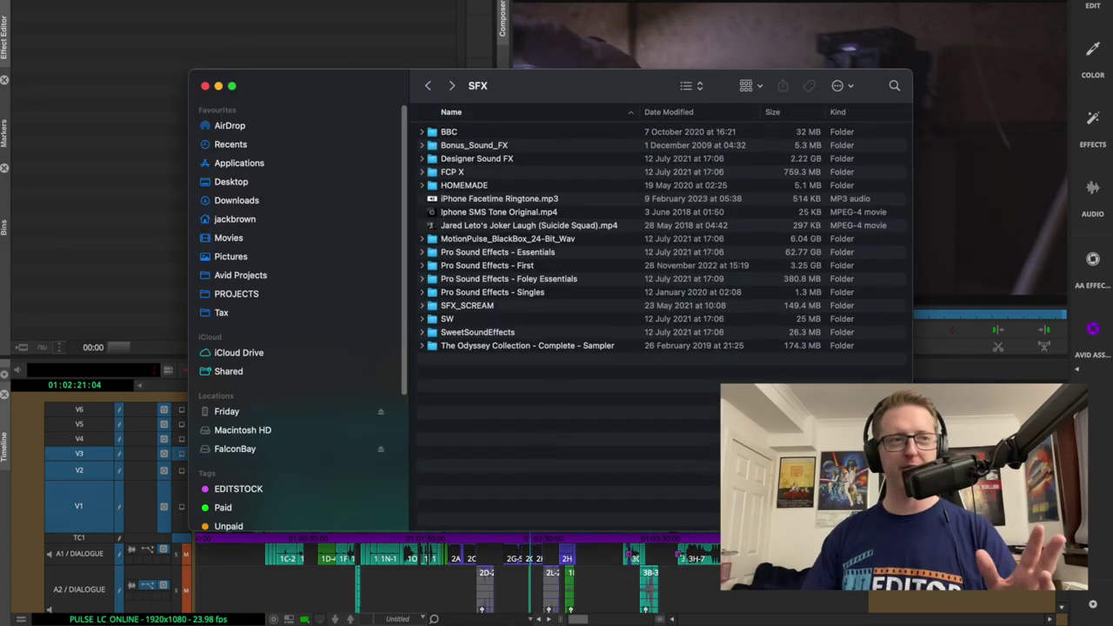
{"action": "left_click", "coordinate": [893, 85]}
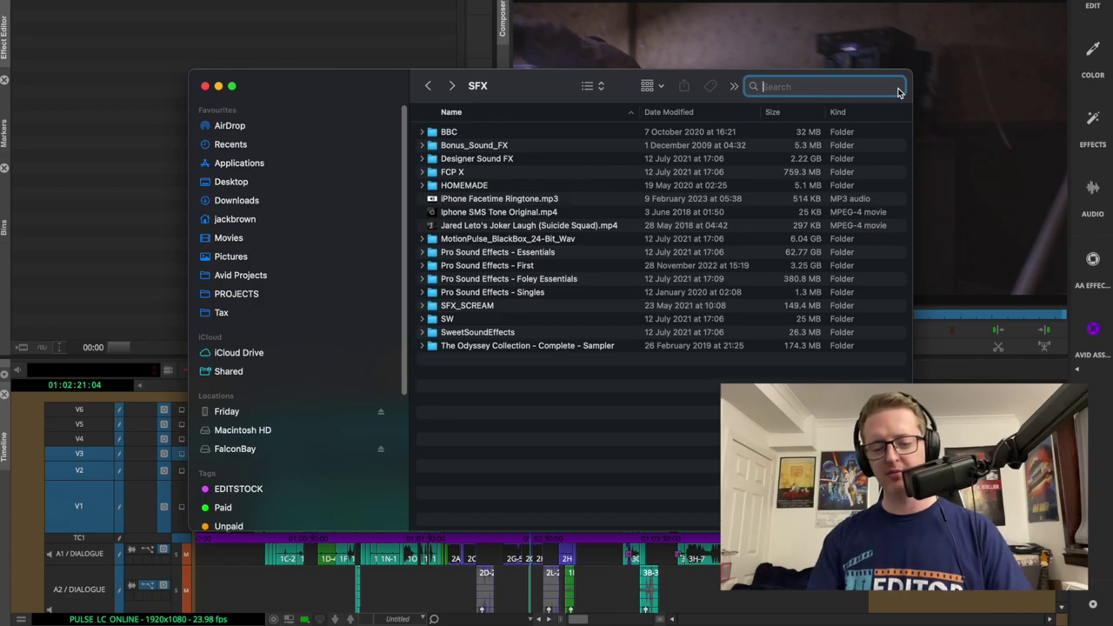
{"action": "type", "text": "laugh"}
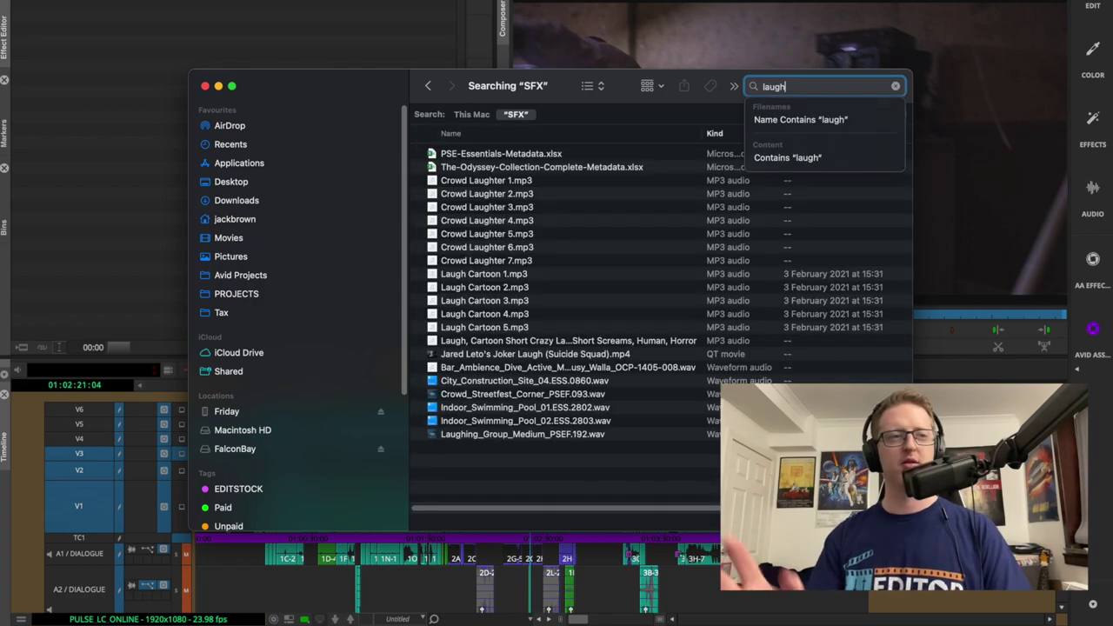
{"action": "left_click", "coordinate": [529, 276]}
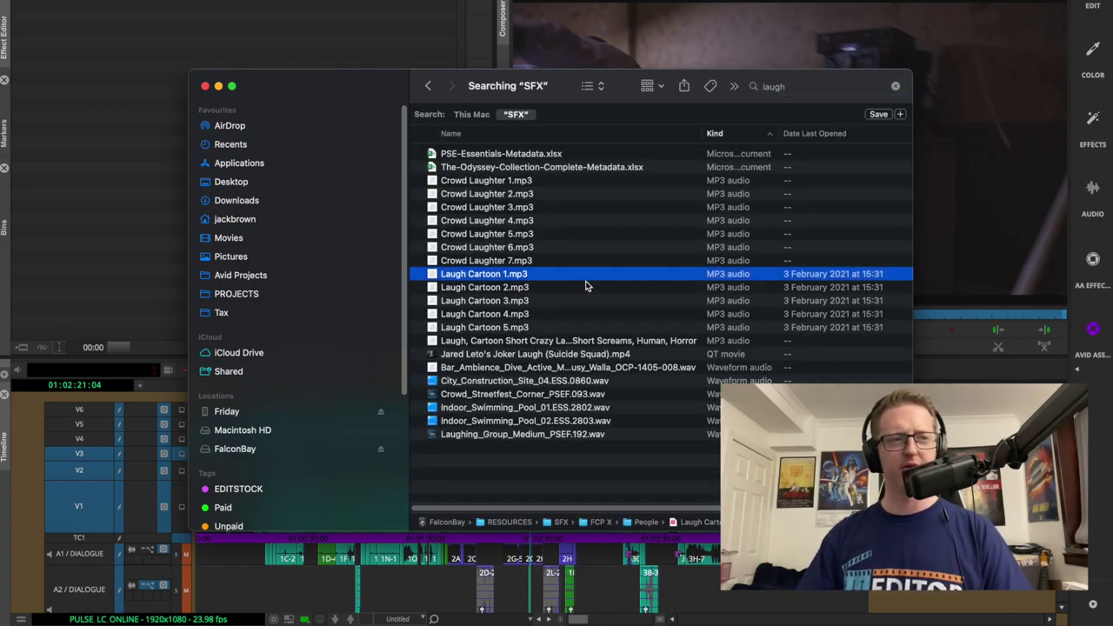
{"action": "key", "text": "space"}
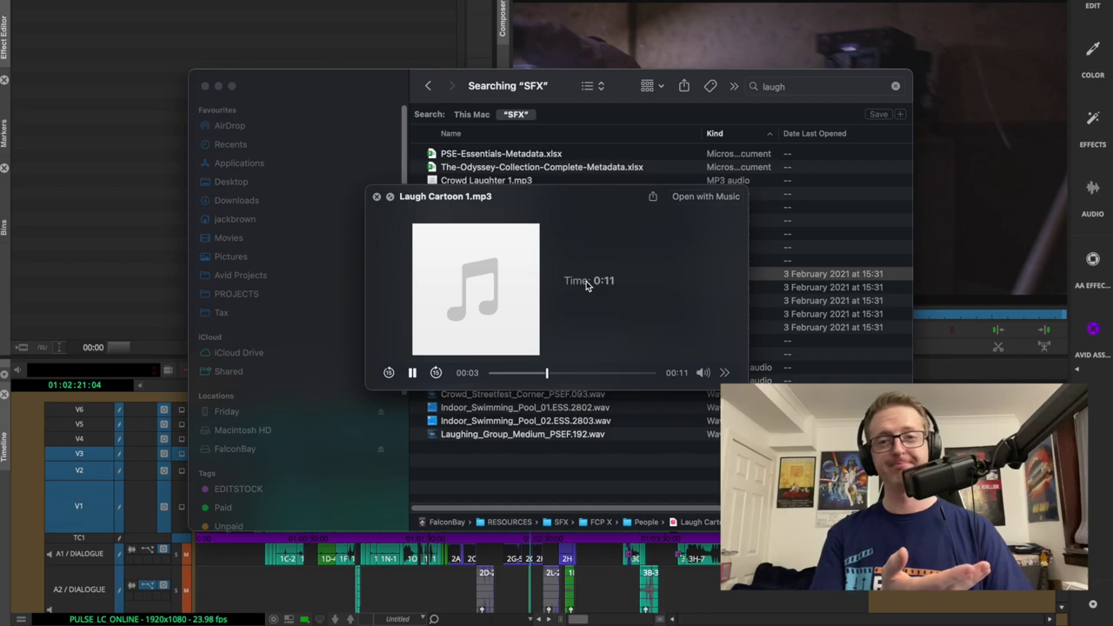
{"action": "key", "text": "space"}
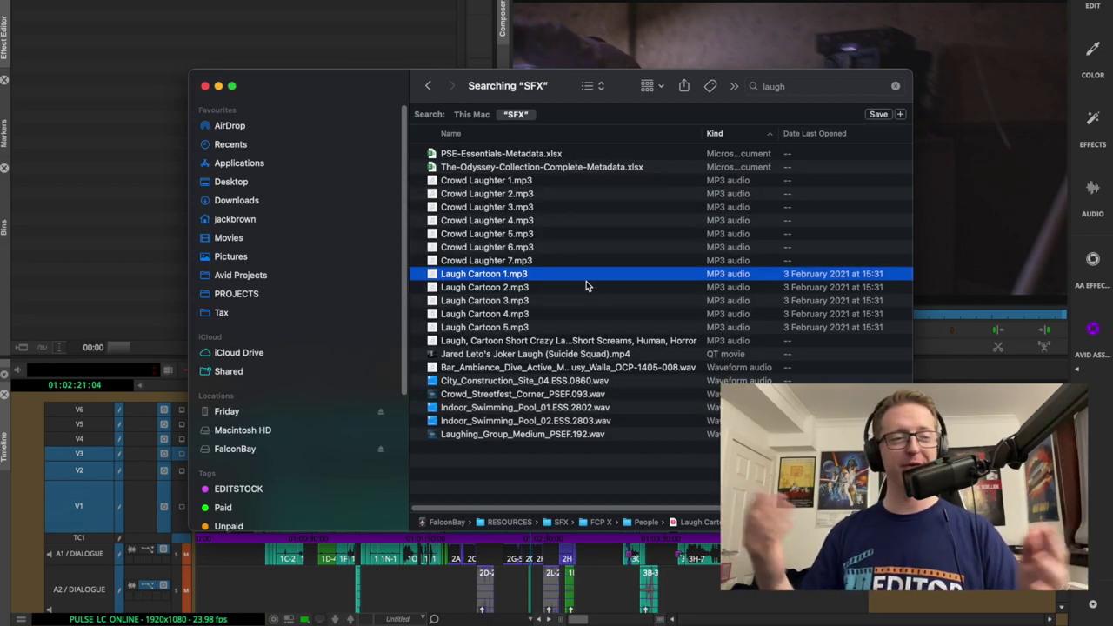
Switch to Avid Media Composer, bring Laugh Cartoon 1.mp3 from Finder into the open bin, and undo the addition
{"action": "key", "text": "super+Tab"}
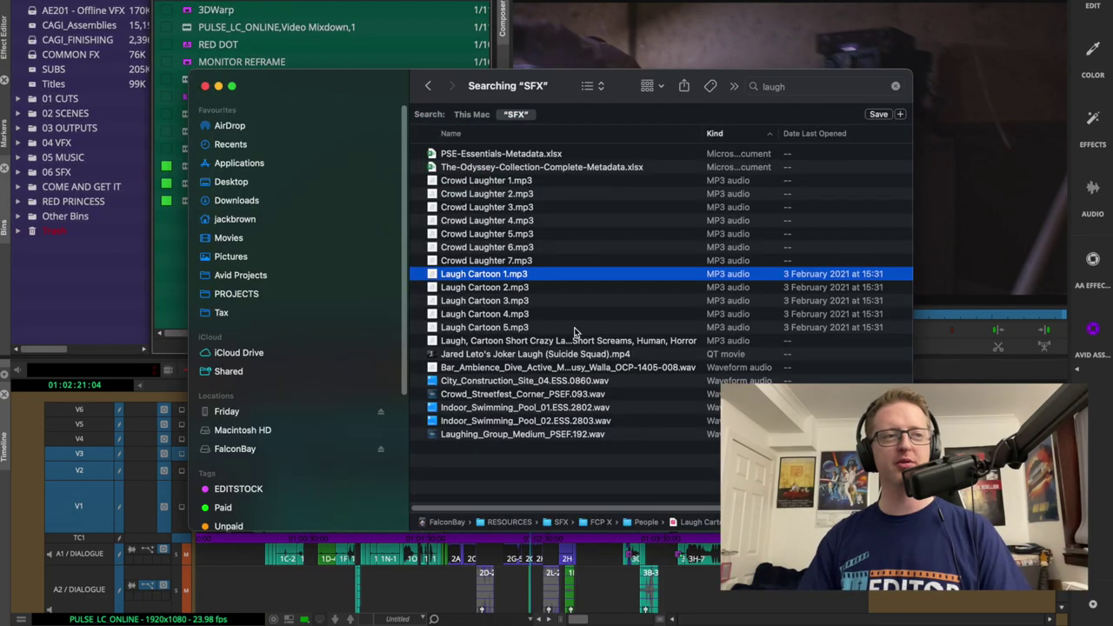
{"action": "left_click_drag", "start_coordinate": [574, 80], "coordinate": [748, 56]}
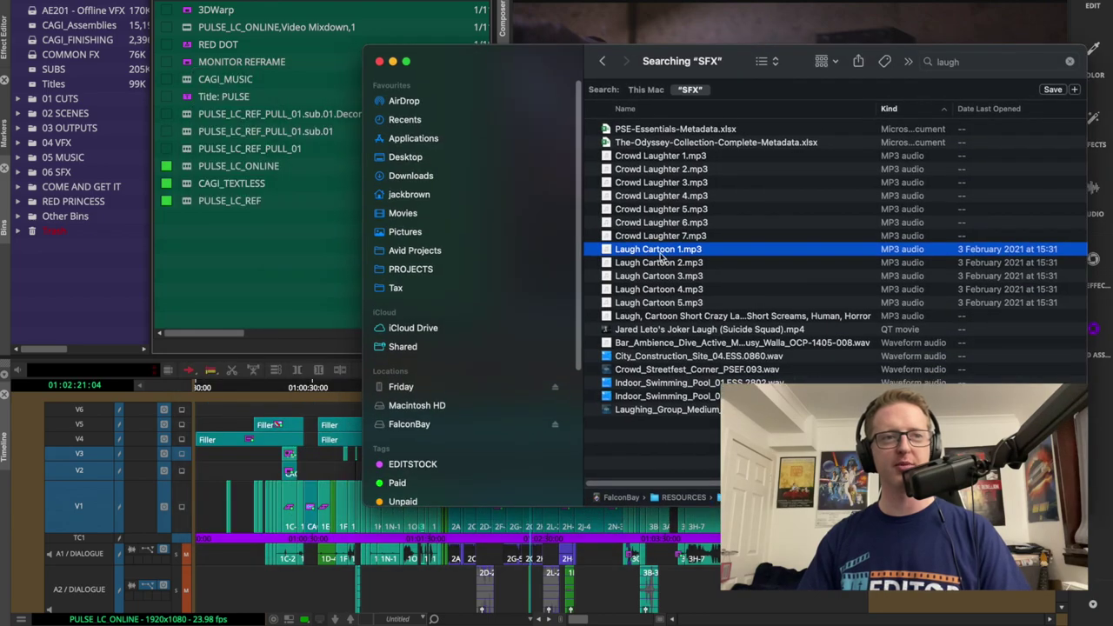
{"action": "left_click_drag", "start_coordinate": [662, 251], "coordinate": [264, 284]}
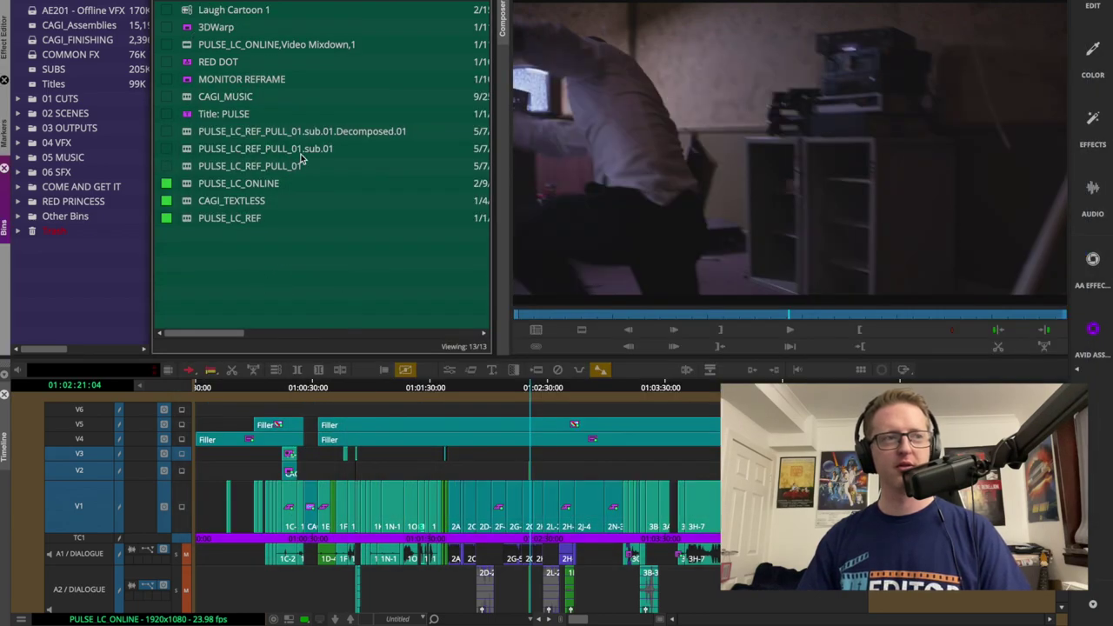
{"action": "key", "text": "super+z"}
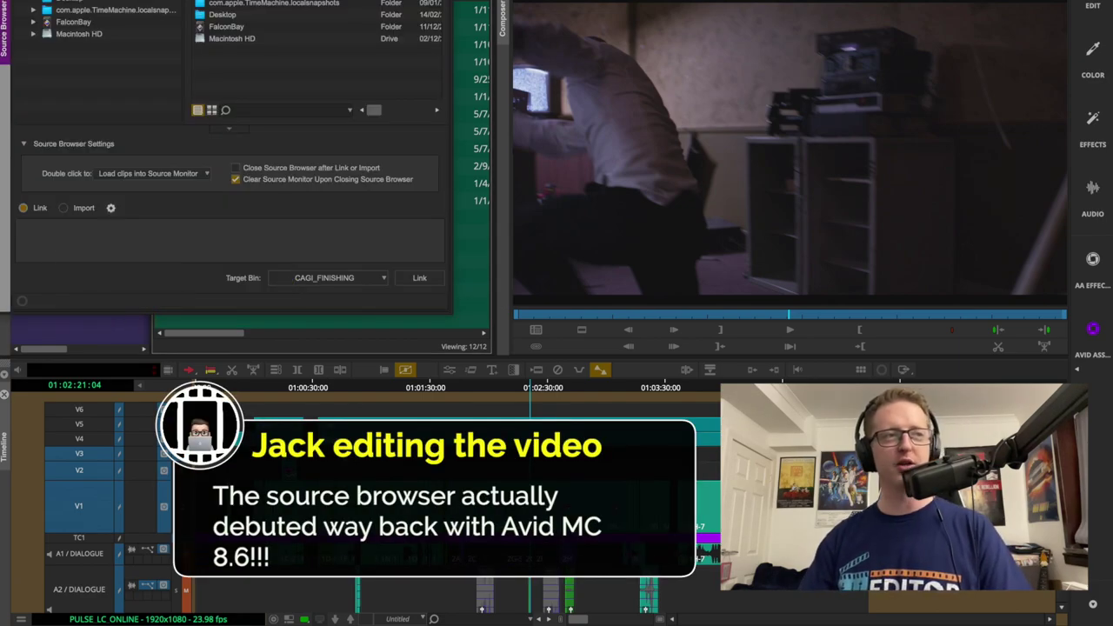
Enlarge the Source Browser window and reposition it so its file columns and settings can be seen
{"action": "left_click_drag", "start_coordinate": [287, 1], "coordinate": [402, 10]}
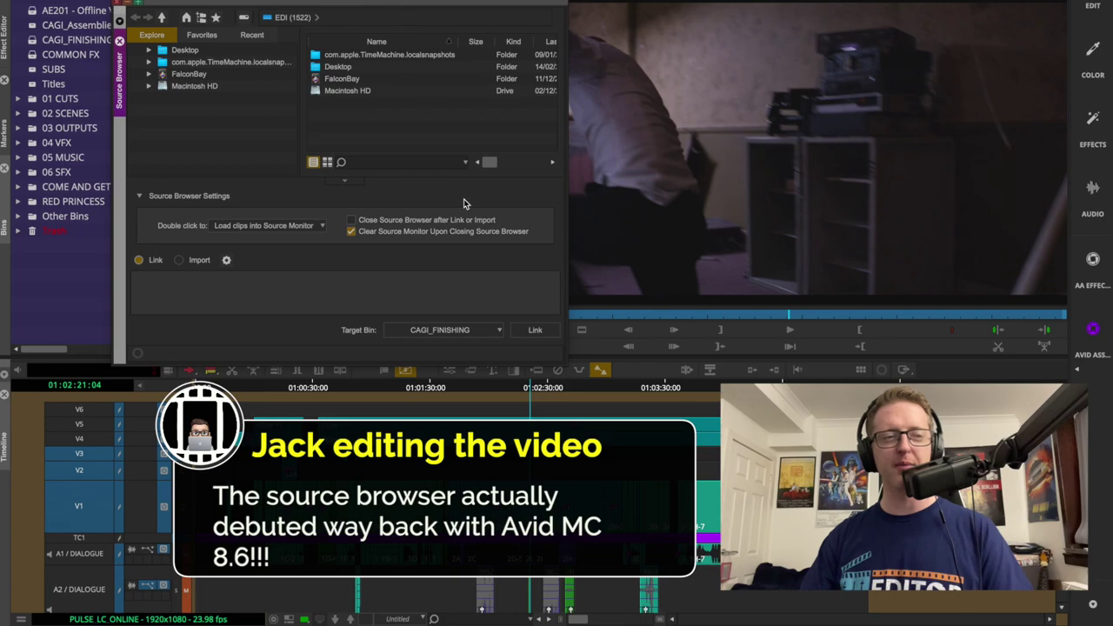
{"action": "left_click_drag", "start_coordinate": [565, 363], "coordinate": [834, 423]}
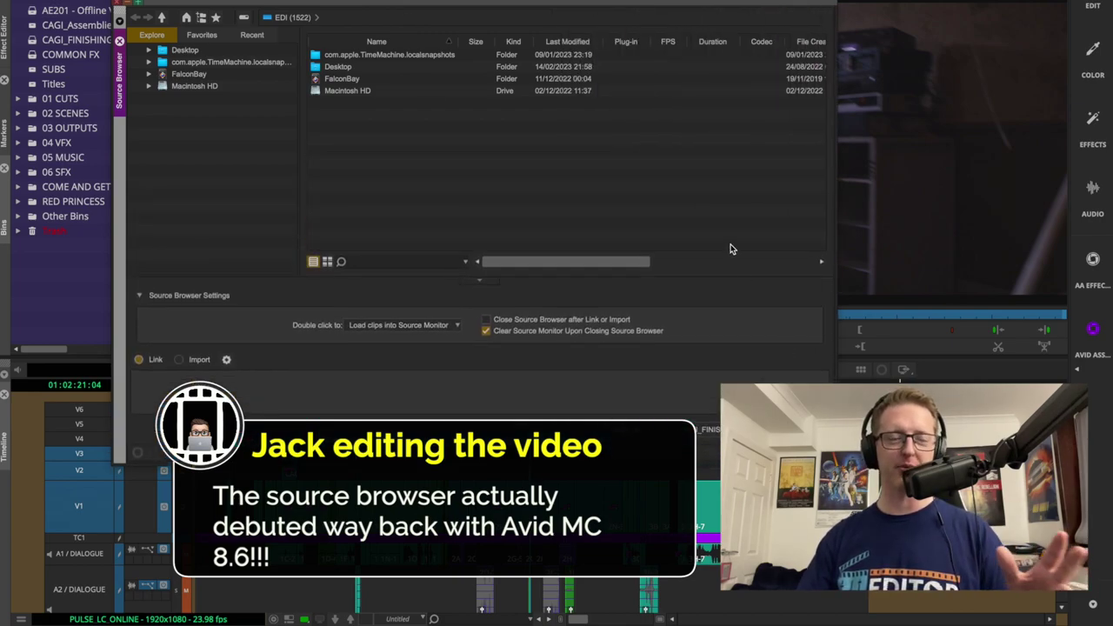
{"action": "left_click_drag", "start_coordinate": [616, 6], "coordinate": [581, 67]}
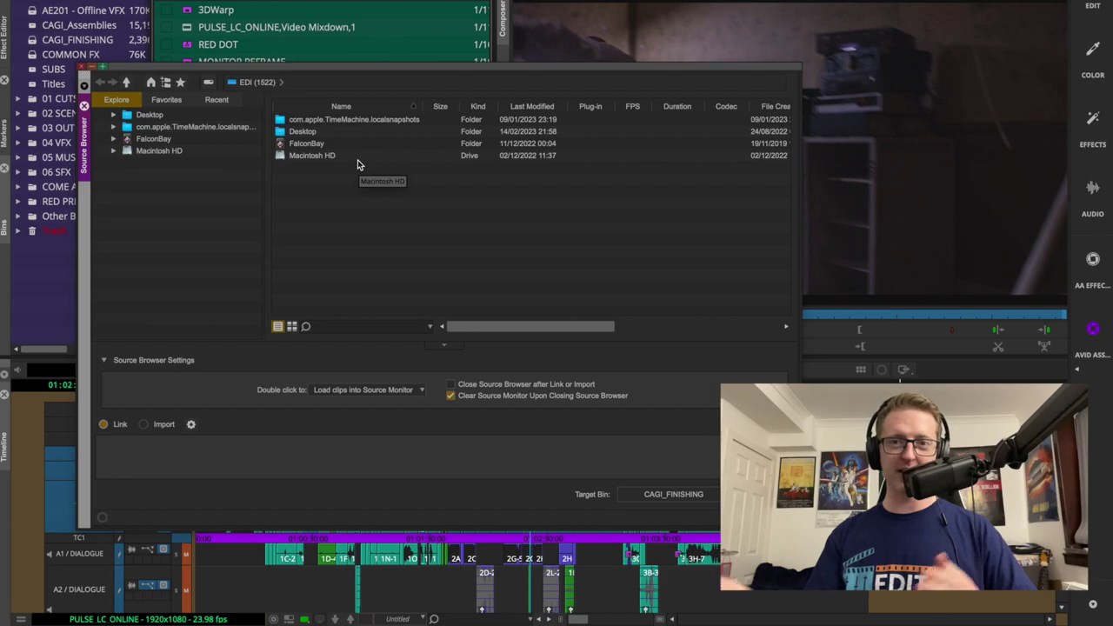
In the Source Browser, open the SFX folder inside RESOURCES on the FalconBay drive
{"action": "double_click", "coordinate": [300, 143]}
{"action": "scroll", "coordinate": [435, 232], "scroll_direction": "down", "scroll_amount": 5}
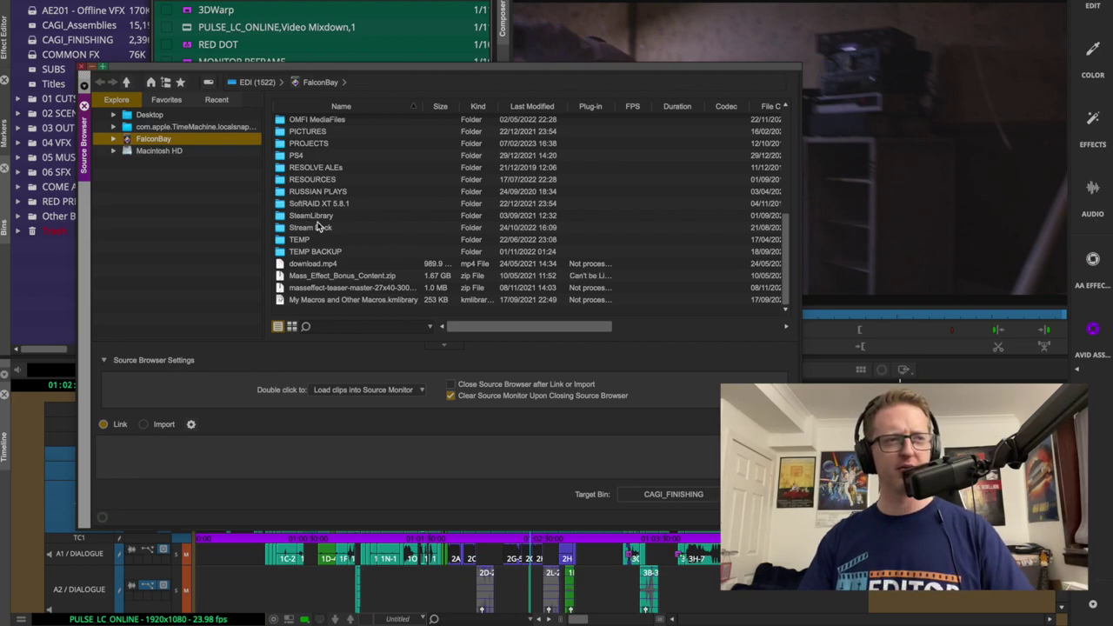
{"action": "double_click", "coordinate": [332, 179]}
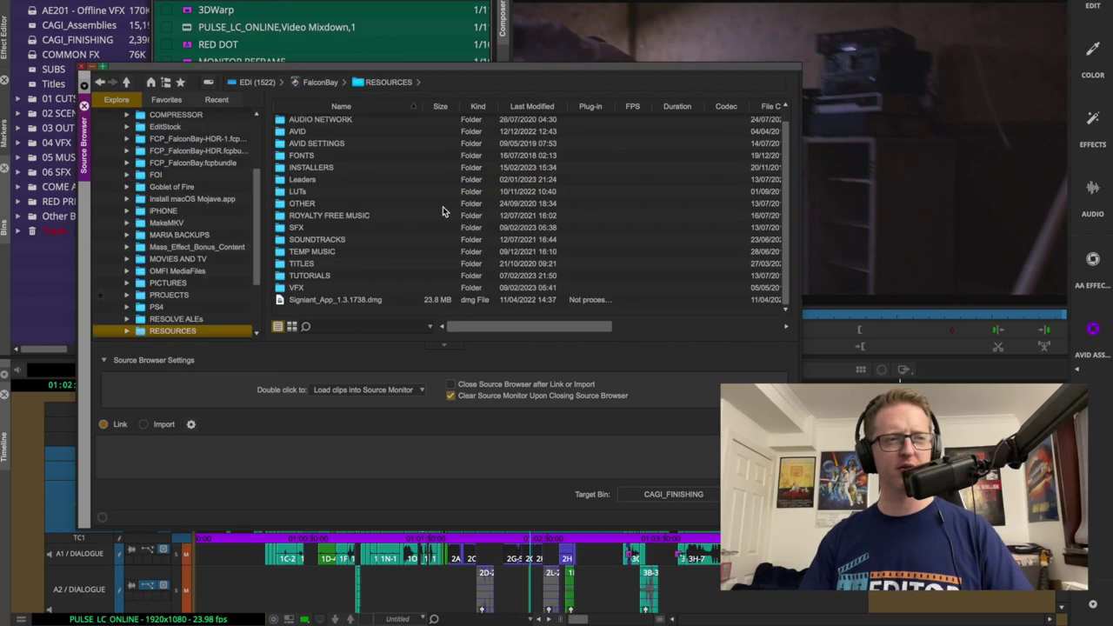
{"action": "double_click", "coordinate": [311, 229]}
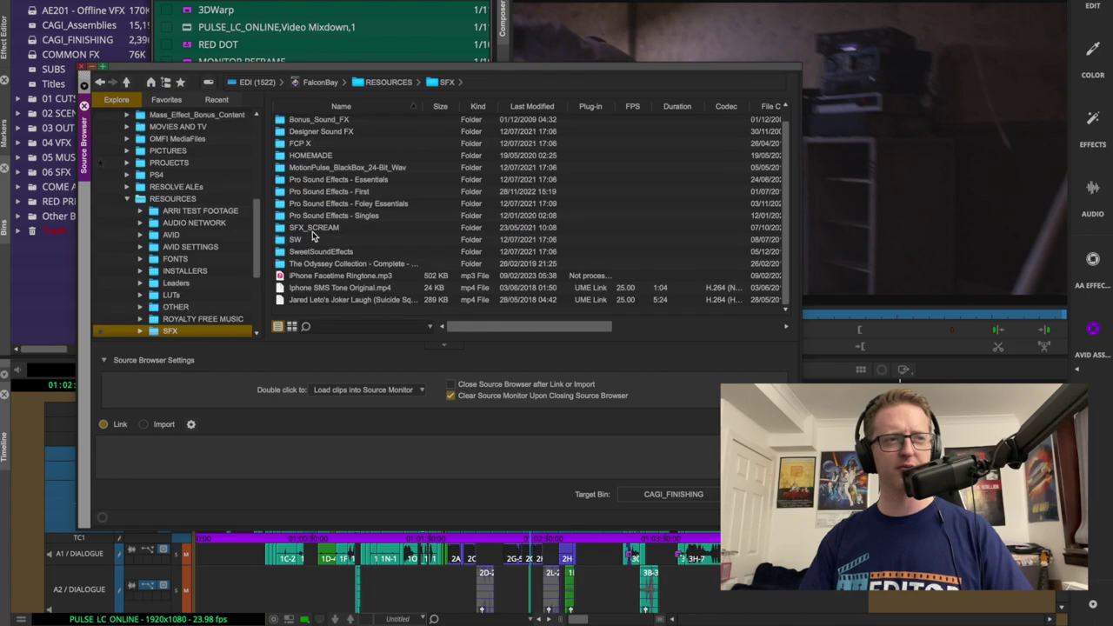
Search the Source Browser's SFX folder for "laugh"
{"action": "left_click", "coordinate": [332, 325]}
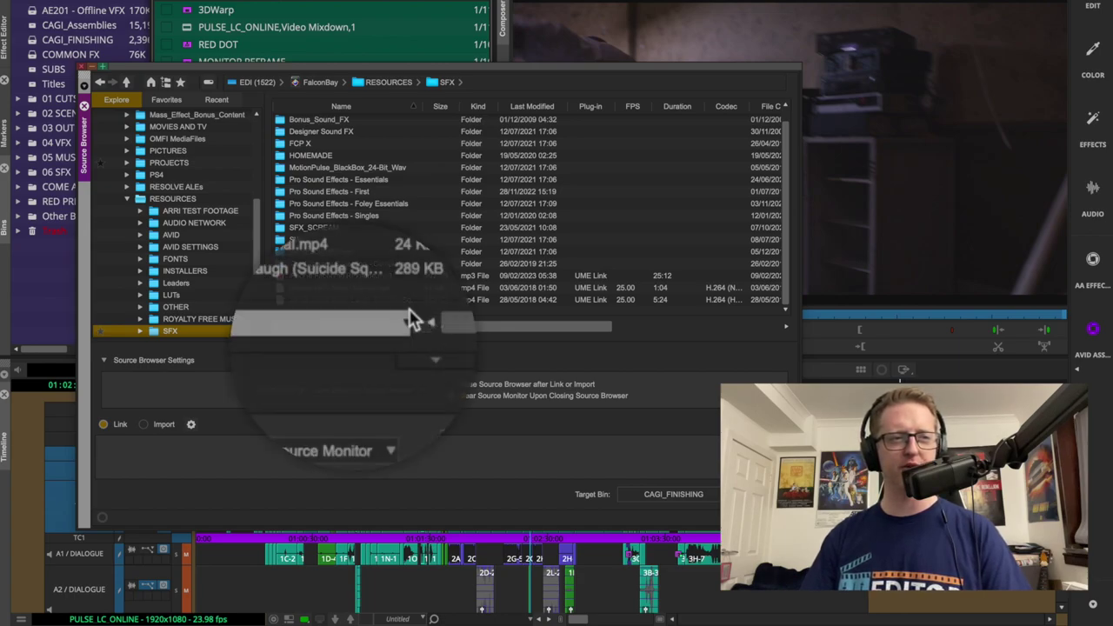
{"action": "left_click", "coordinate": [425, 327]}
{"action": "left_click", "coordinate": [490, 385]}
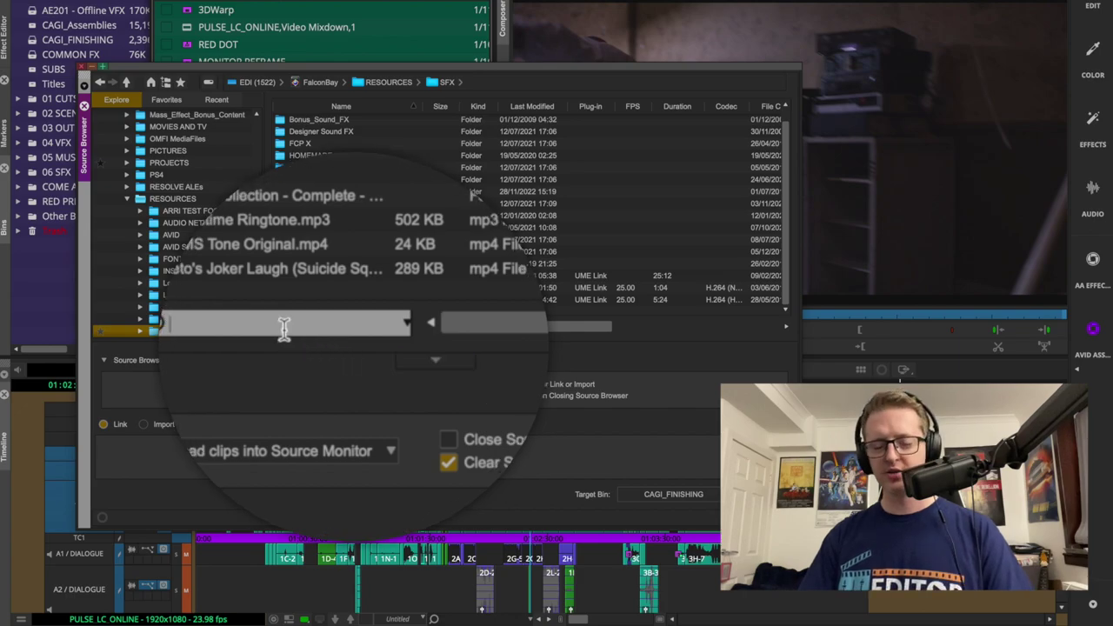
{"action": "left_click", "coordinate": [368, 327]}
{"action": "type", "text": "laugh"}
{"action": "key", "text": "Return"}
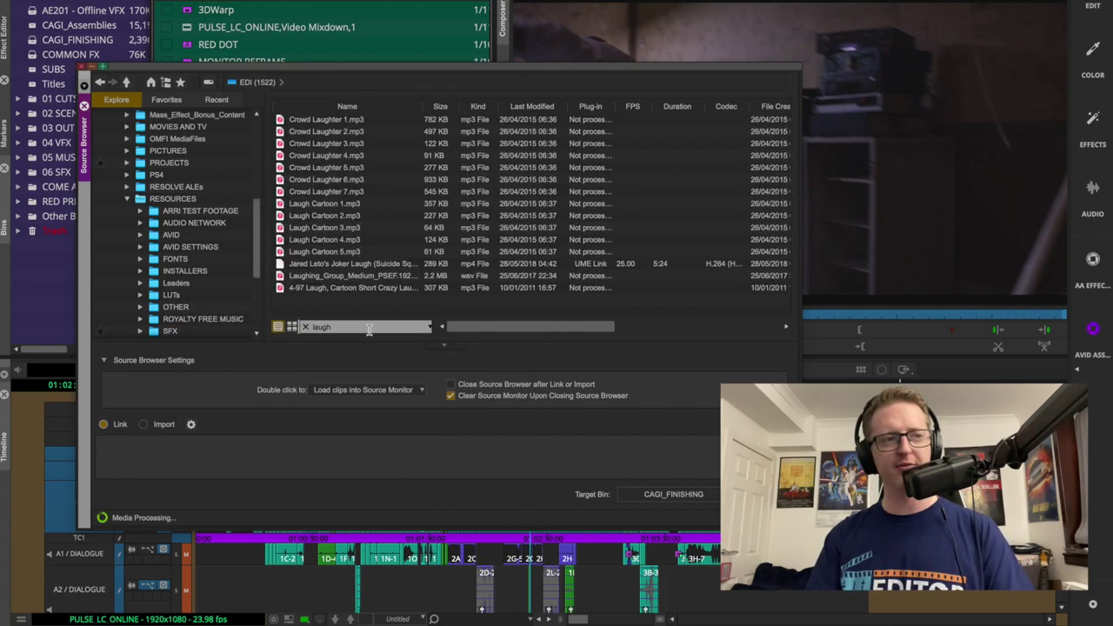
Preview the Laugh Cartoon 1.mp3 and Crowd Laughter 2.mp3 sound effects from the Source Browser's search results
{"action": "left_click", "coordinate": [362, 205]}
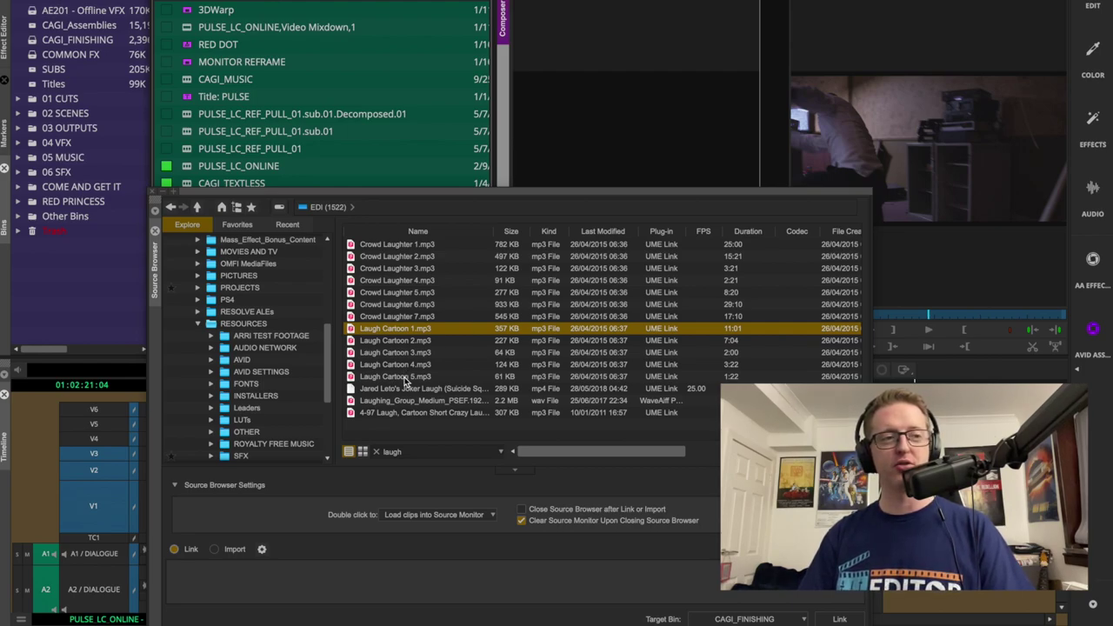
{"action": "left_click", "coordinate": [390, 258]}
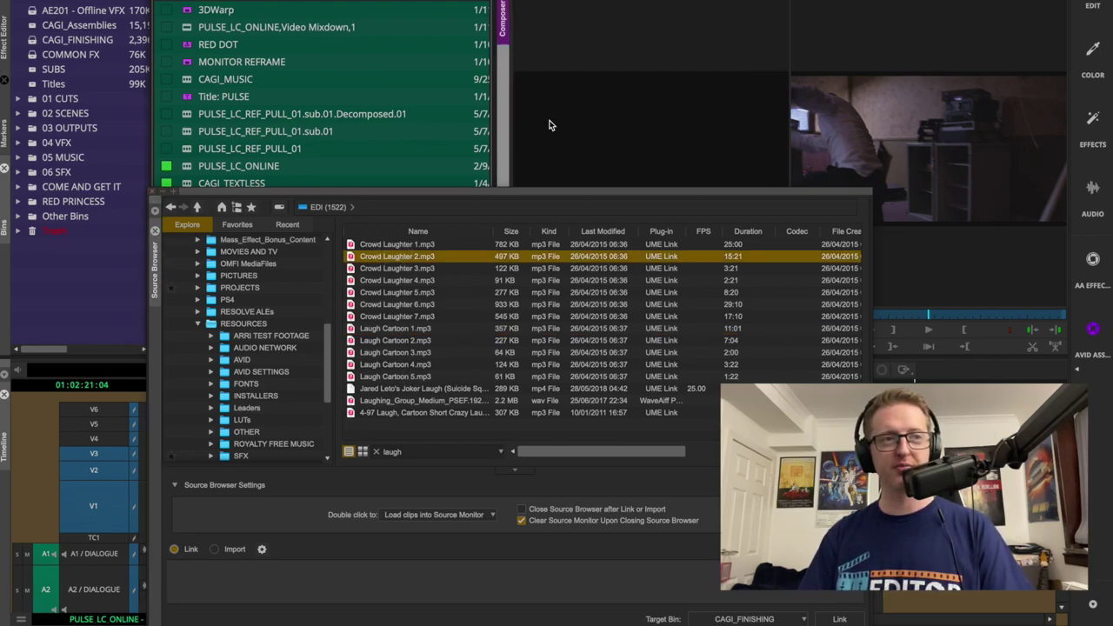
{"action": "key", "text": "space"}
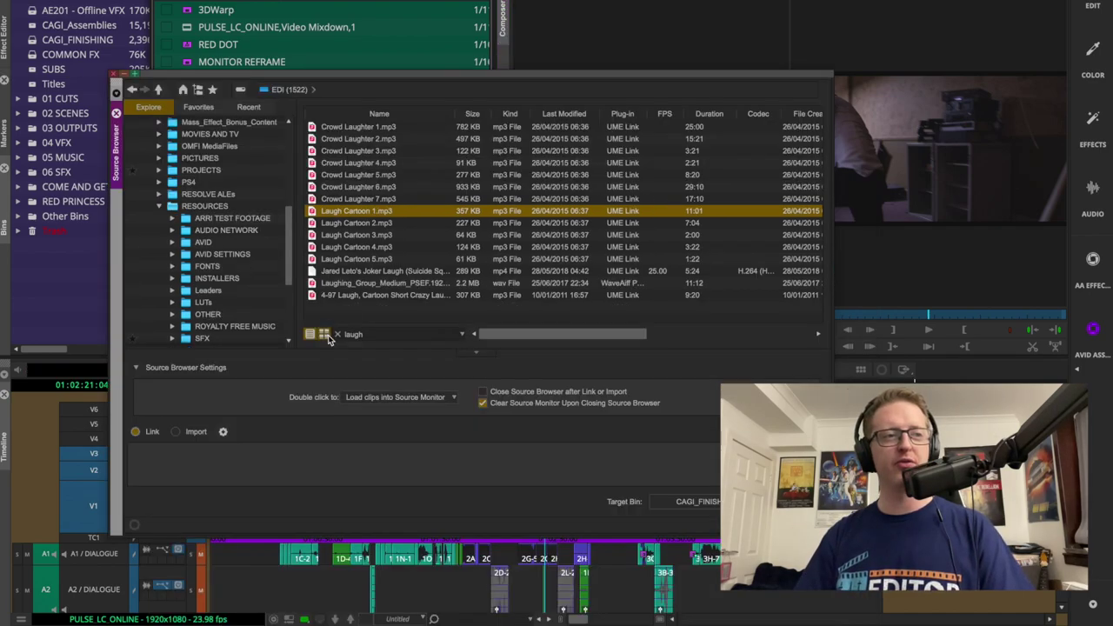
Audition Laugh Cartoon 3.mp3 and Crowd Laughter 5.mp3 in the Source Browser's icon view, and return to the list view
{"action": "left_click", "coordinate": [324, 334]}
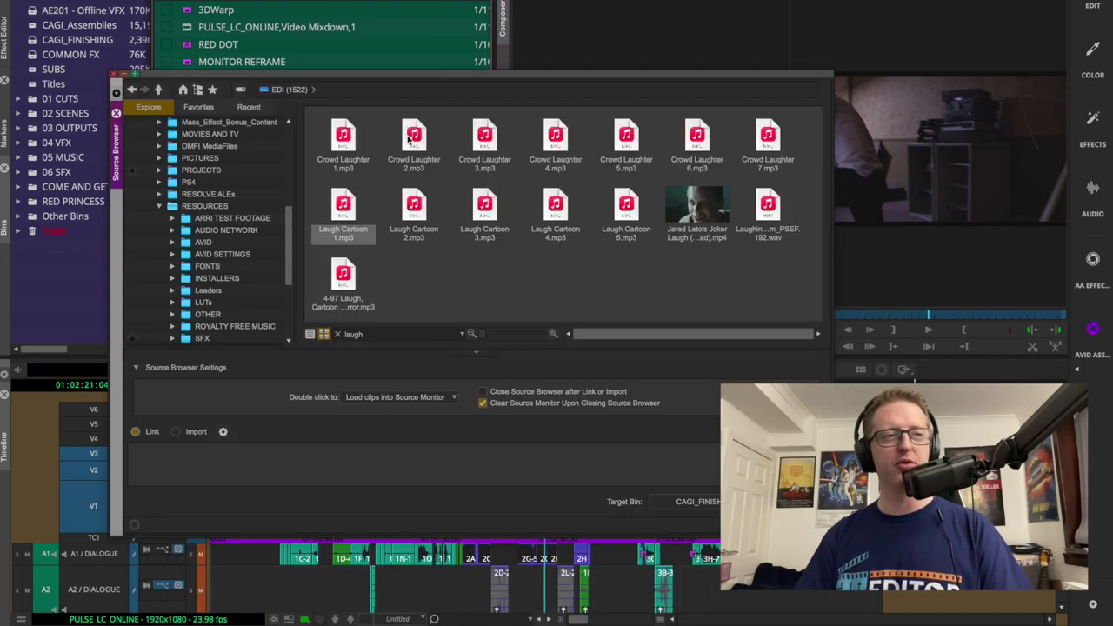
{"action": "left_click", "coordinate": [483, 211]}
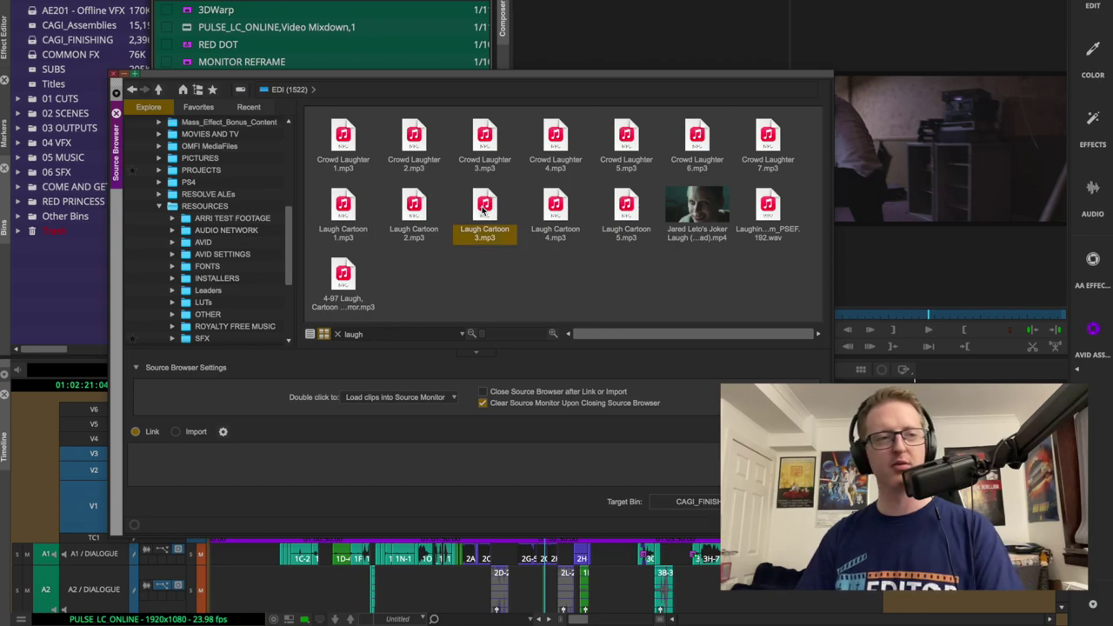
{"action": "key", "text": "space"}
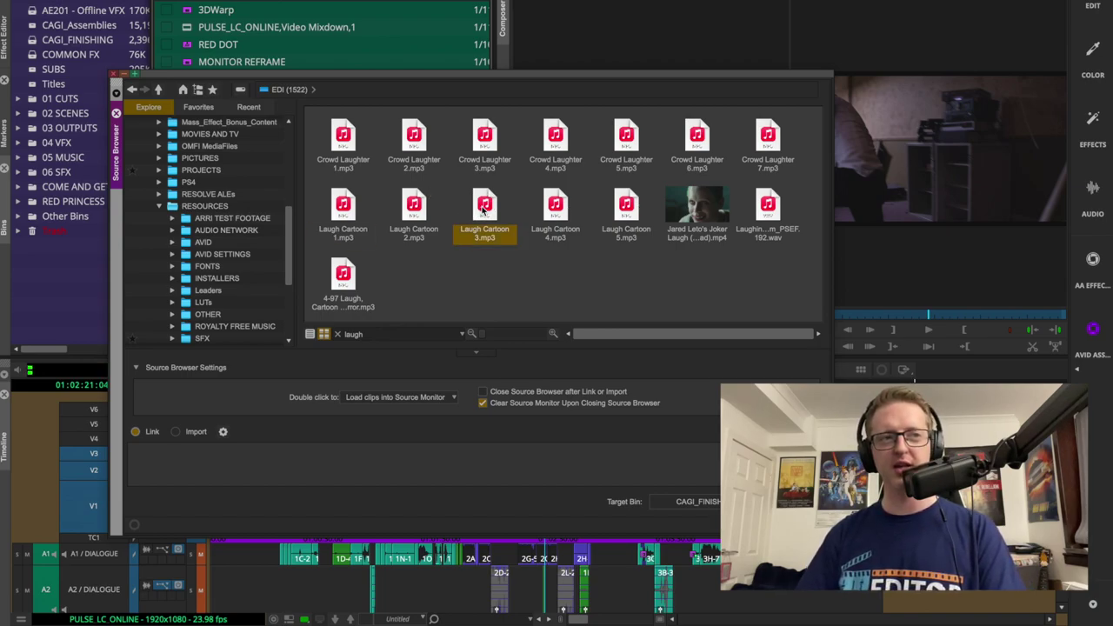
{"action": "left_click", "coordinate": [624, 143]}
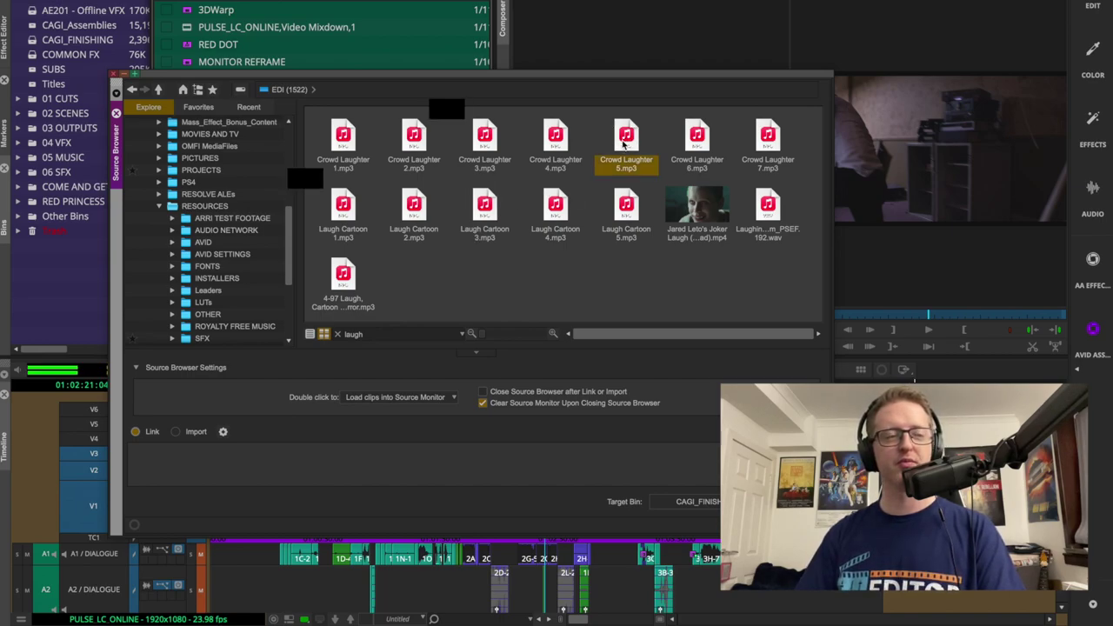
{"action": "left_click", "coordinate": [308, 335]}
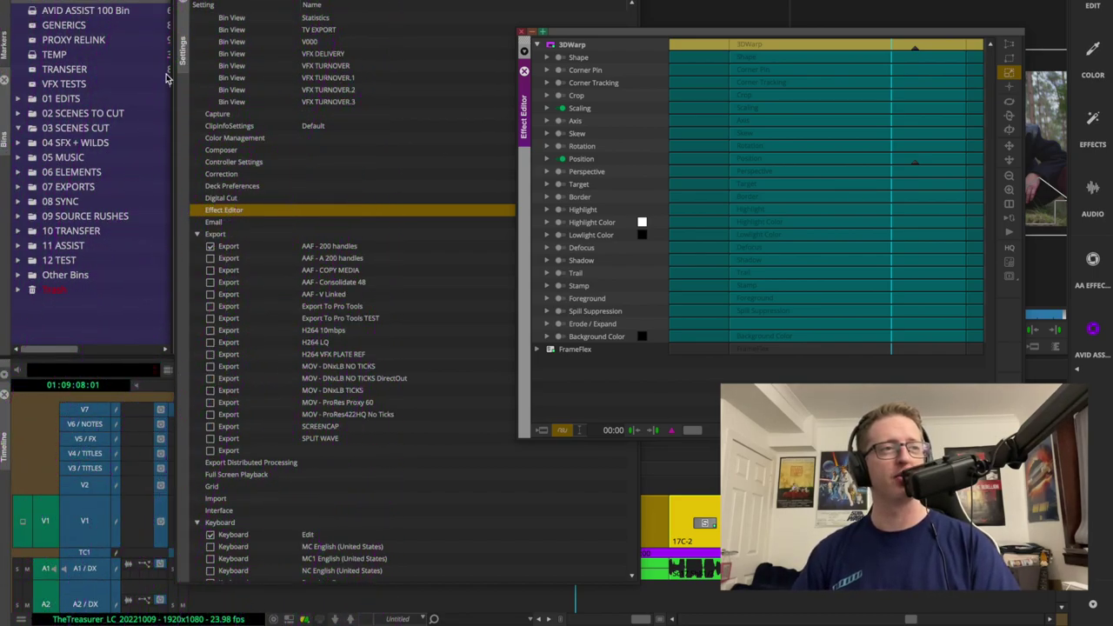
Turn on Large Text in the Effect Editor settings and accept the change
{"action": "left_click", "coordinate": [207, 152]}
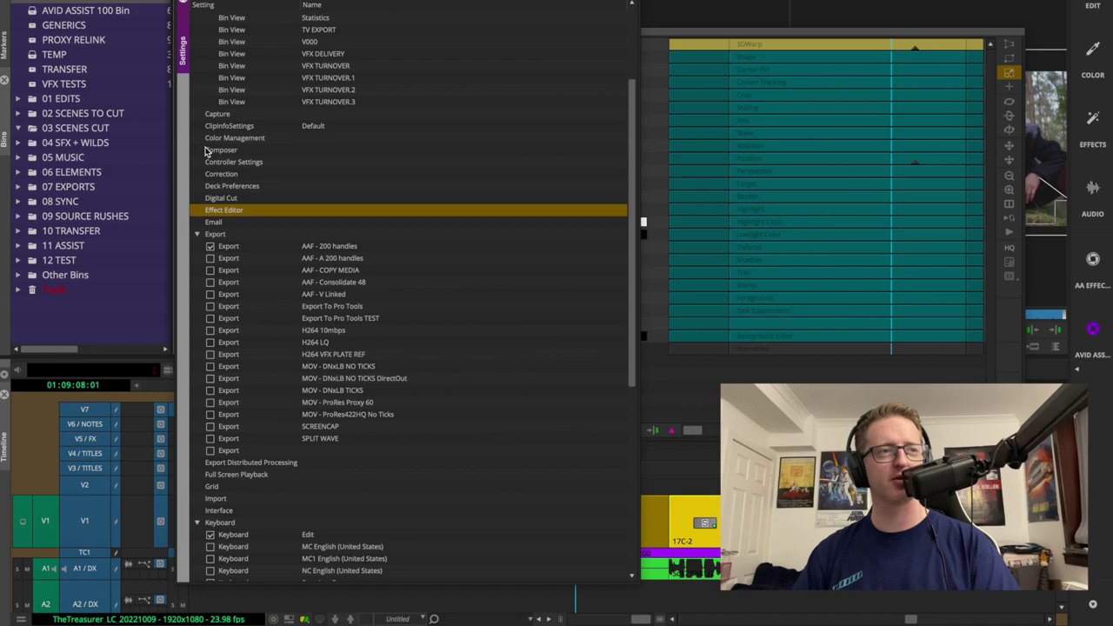
{"action": "double_click", "coordinate": [239, 213]}
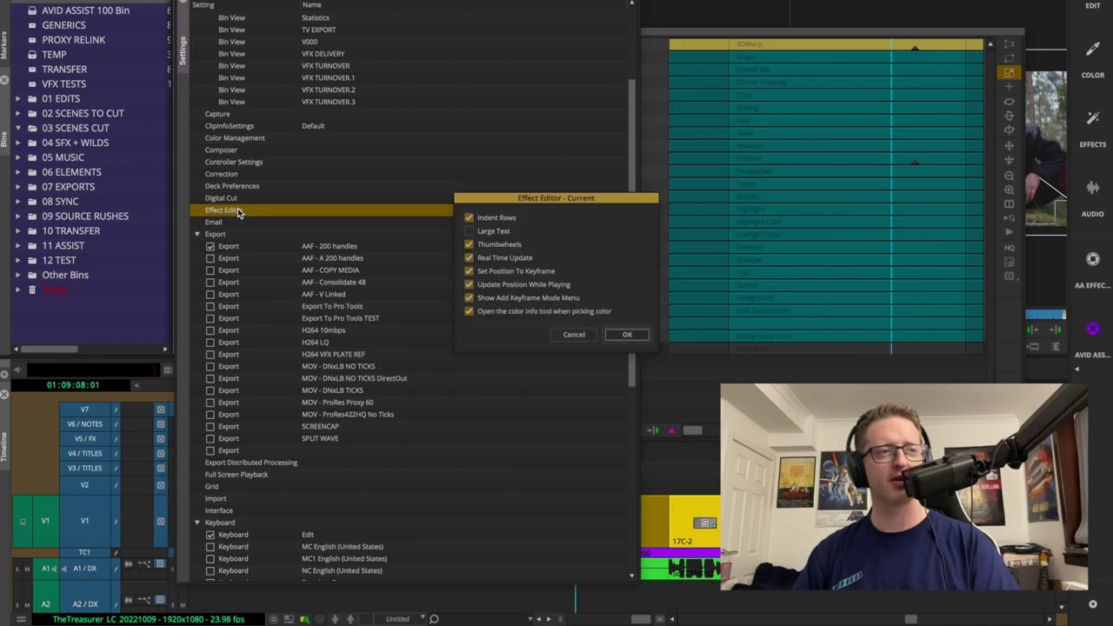
{"action": "left_click", "coordinate": [500, 233]}
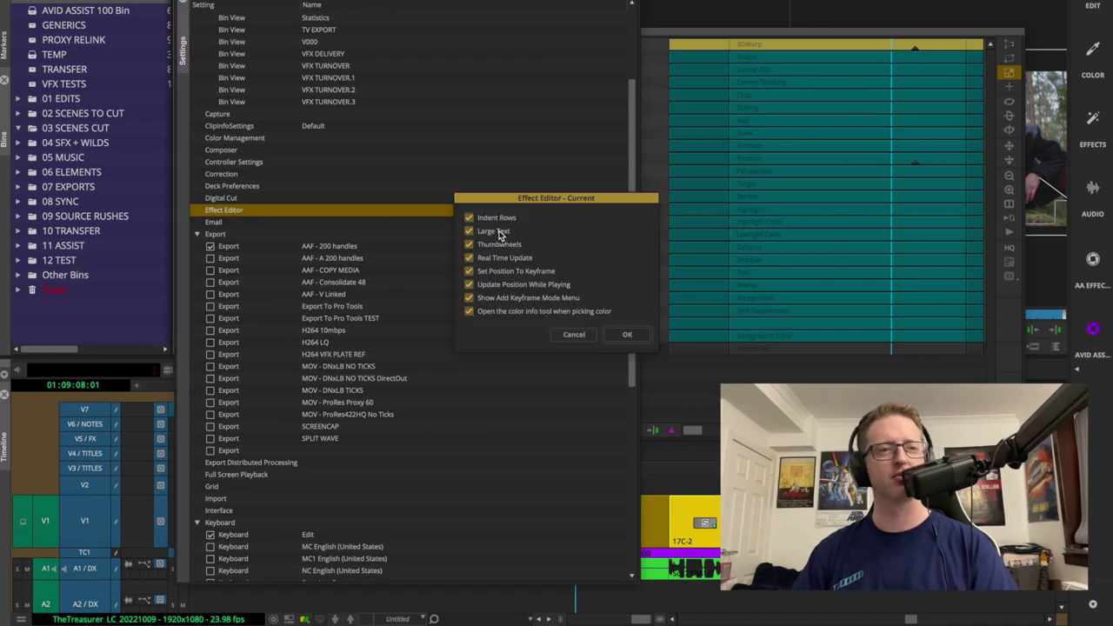
{"action": "left_click", "coordinate": [633, 334]}
{"action": "left_click", "coordinate": [704, 416]}
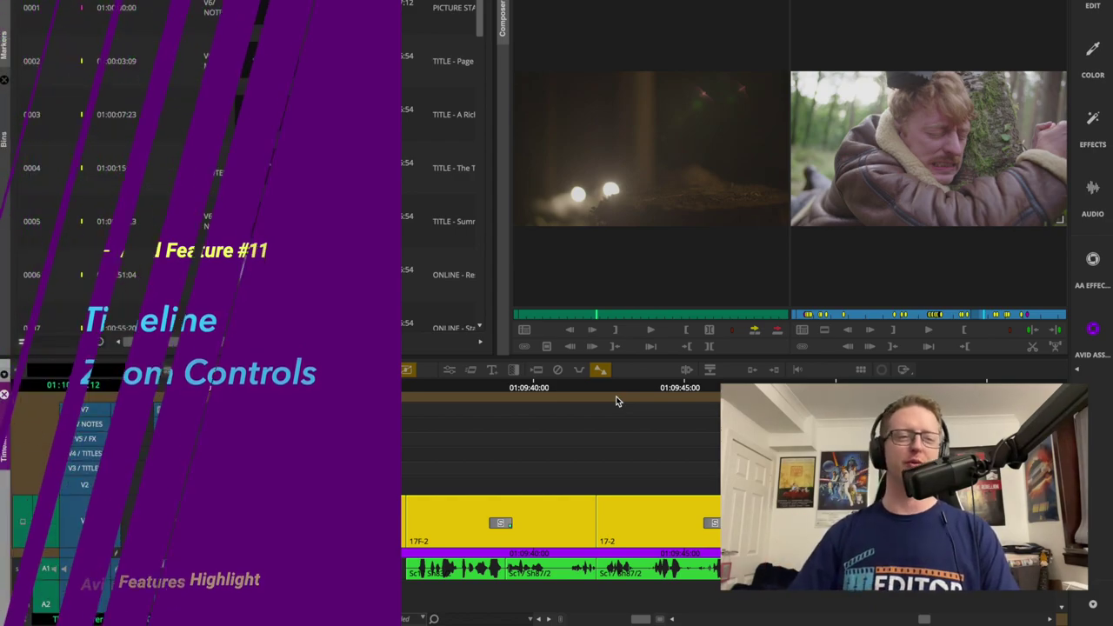
Show a wide stretch of the sequence, place the playhead at 01:02:25:22, and zoom the timeline in around it
{"action": "key", "text": "ctrl+/"}
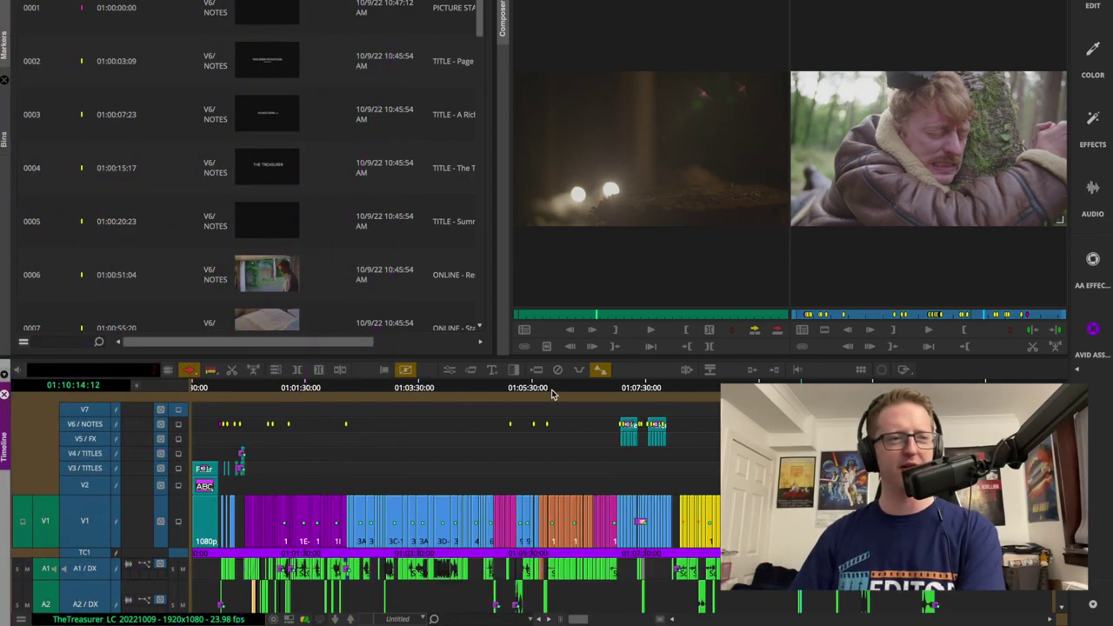
{"action": "left_click_drag", "start_coordinate": [551, 390], "coordinate": [357, 388]}
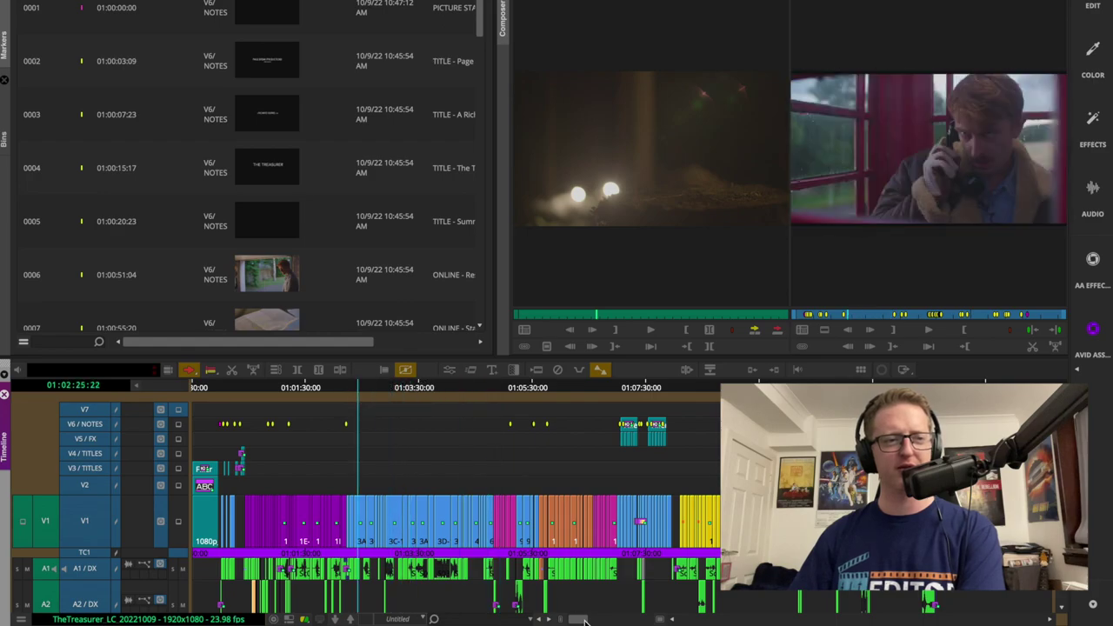
{"action": "left_click_drag", "start_coordinate": [579, 619], "coordinate": [625, 619]}
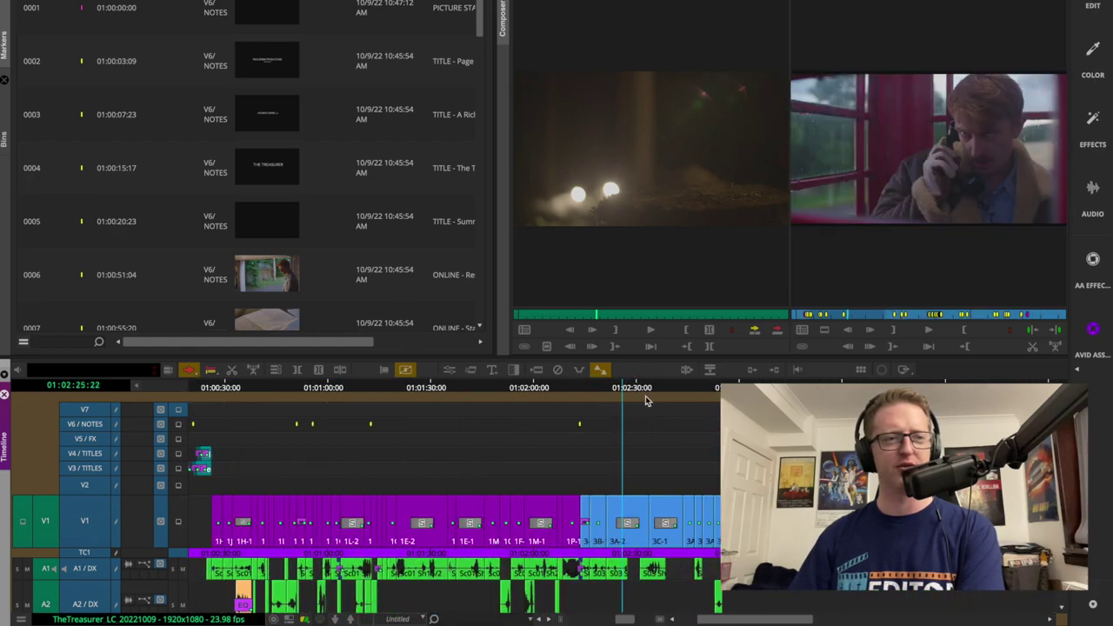
Go to the later part of the sequence on the timeline and place the playhead at 01:12:04:11
{"action": "left_click_drag", "start_coordinate": [721, 619], "coordinate": [934, 619]}
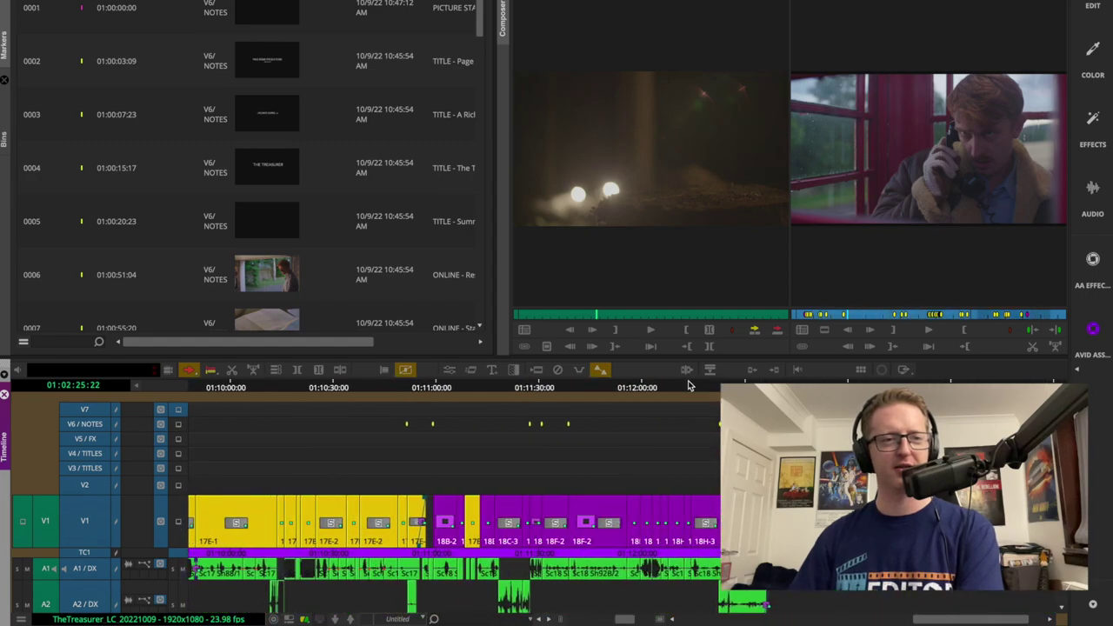
{"action": "left_click_drag", "start_coordinate": [687, 387], "coordinate": [654, 391]}
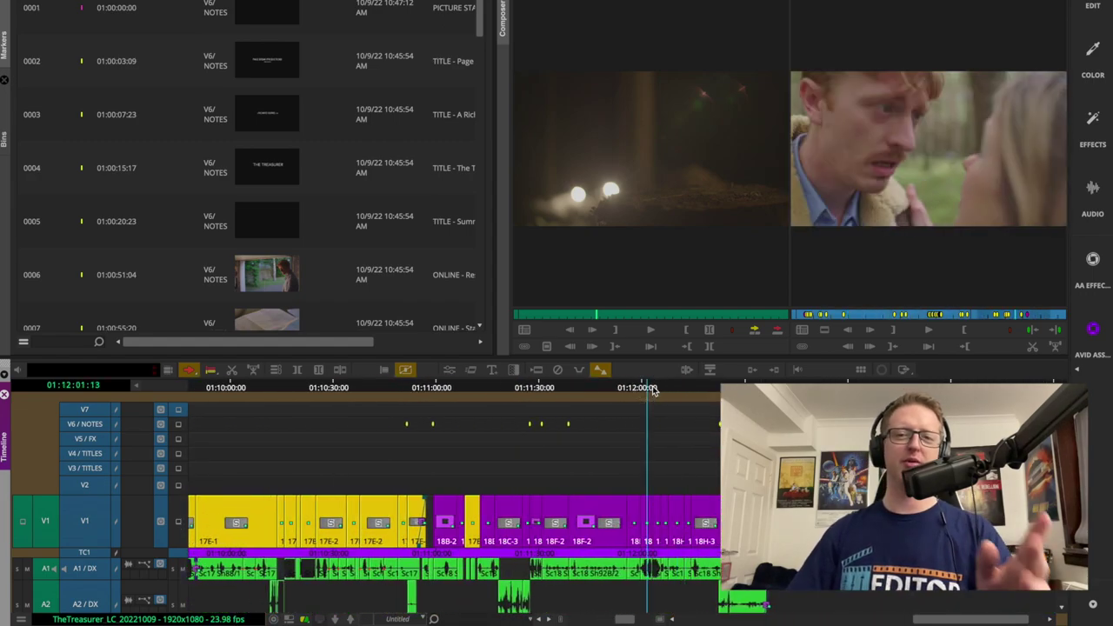
{"action": "left_click", "coordinate": [653, 392]}
{"action": "left_click_drag", "start_coordinate": [654, 399], "coordinate": [658, 393]}
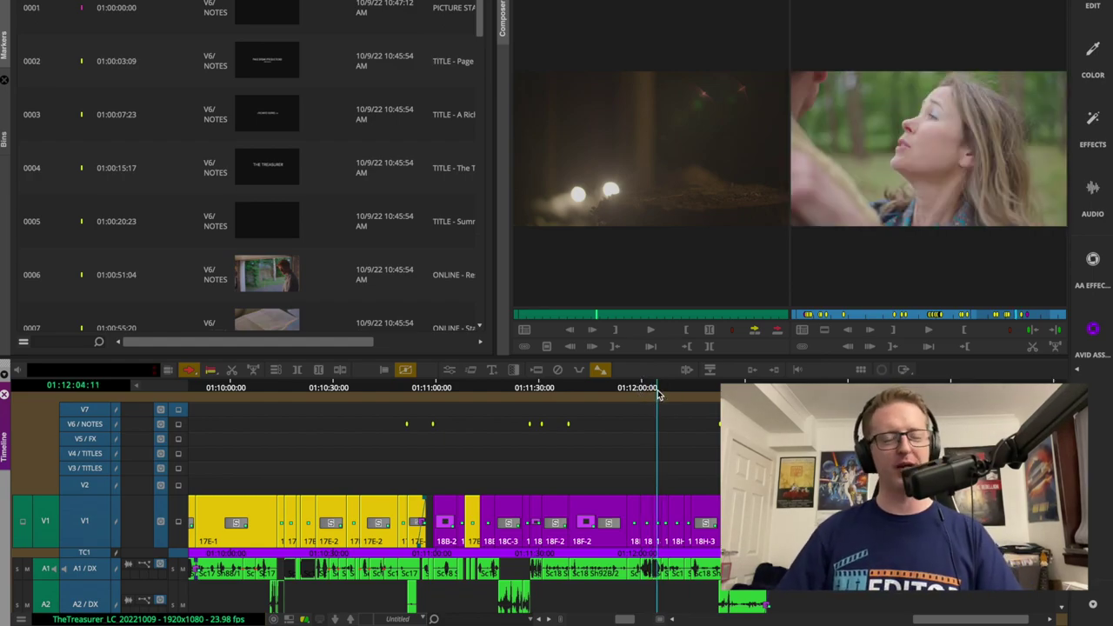
Widen the timeline view, place the playhead at 01:07:31:21, and zoom in closely on the surrounding clips
{"action": "key", "text": "ctrl+["}
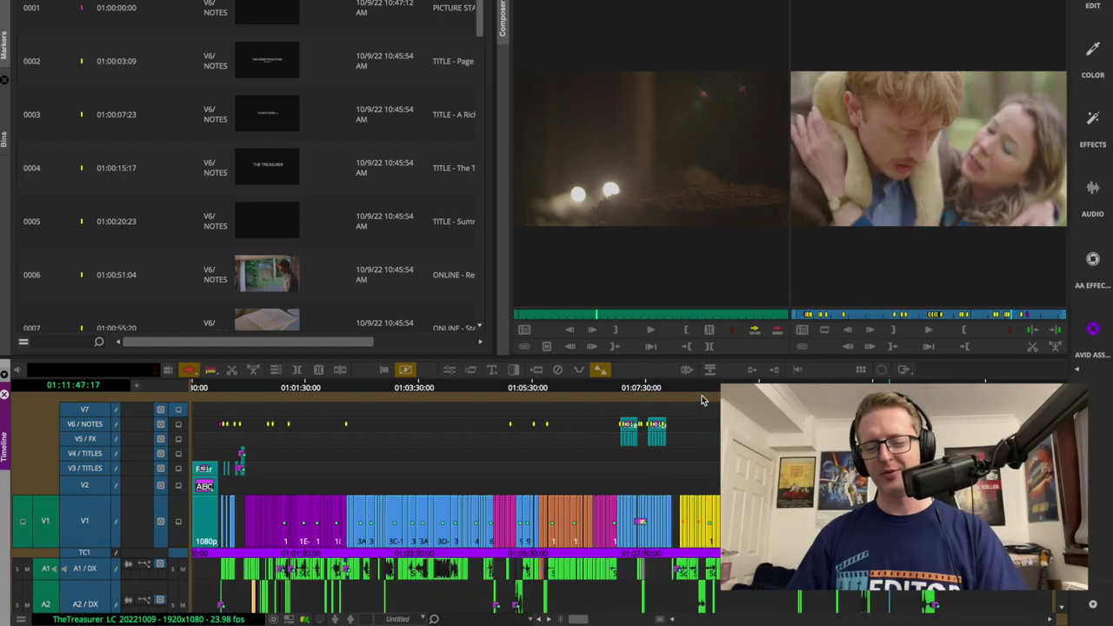
{"action": "left_click", "coordinate": [641, 388]}
{"action": "key", "text": "ctrl+]"}
{"action": "key", "text": "ctrl+]"}
{"action": "key", "text": "ctrl+]"}
{"action": "key", "text": "ctrl+]"}
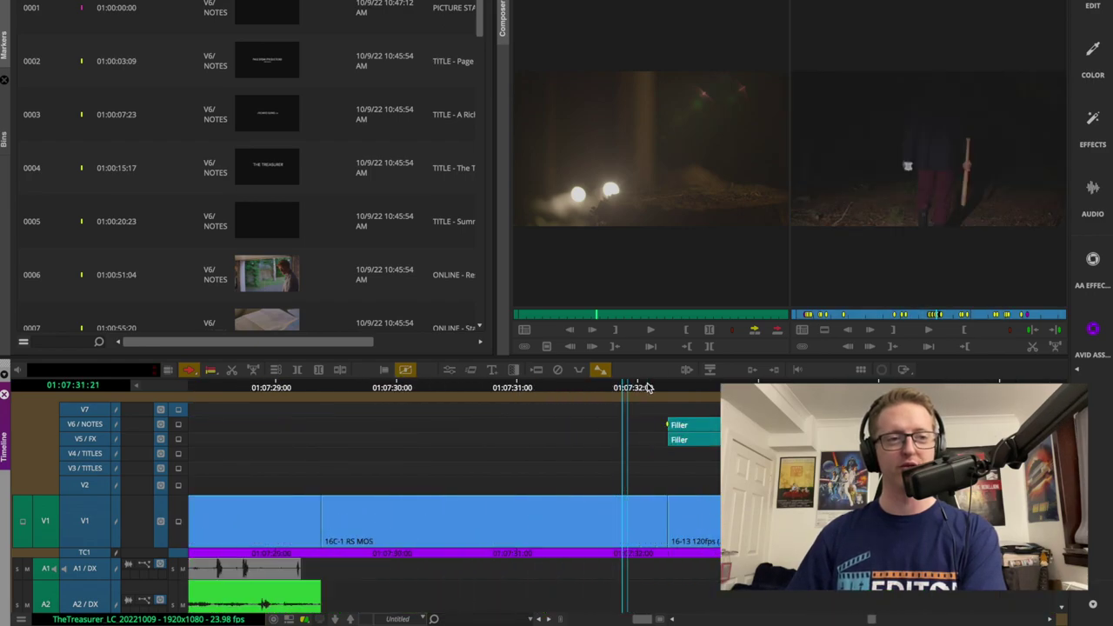
Demonstrate zooming the timeline out to the full sequence and back in around the stationary playhead
{"action": "key", "text": "ctrl+["}
{"action": "key", "text": "ctrl+["}
{"action": "key", "text": "ctrl+["}
{"action": "key", "text": "ctrl+["}
{"action": "key", "text": "ctrl+["}
{"action": "key", "text": "ctrl+["}
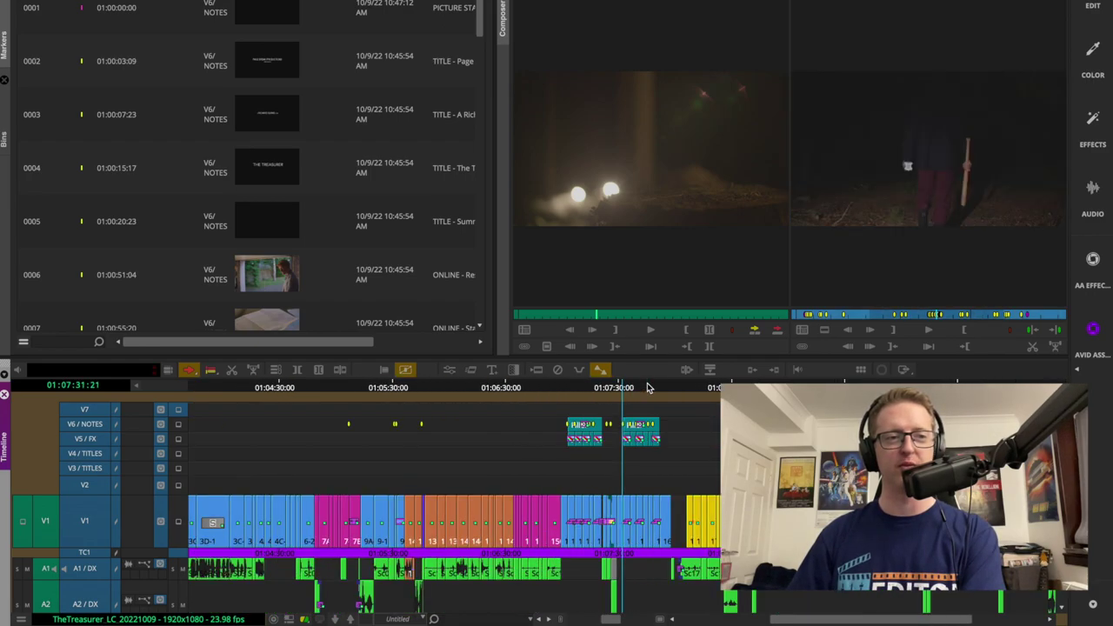
{"action": "key", "text": "ctrl+]"}
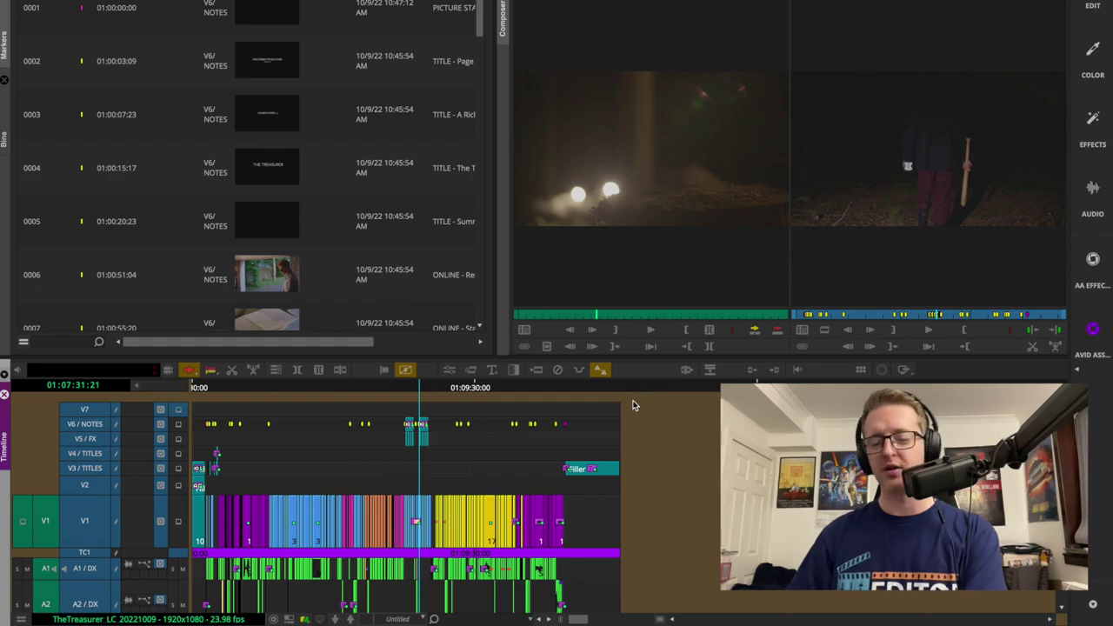
{"action": "key", "text": "ctrl+]"}
{"action": "key", "text": "ctrl+]"}
{"action": "key", "text": "ctrl+]"}
{"action": "key", "text": "ctrl+]"}
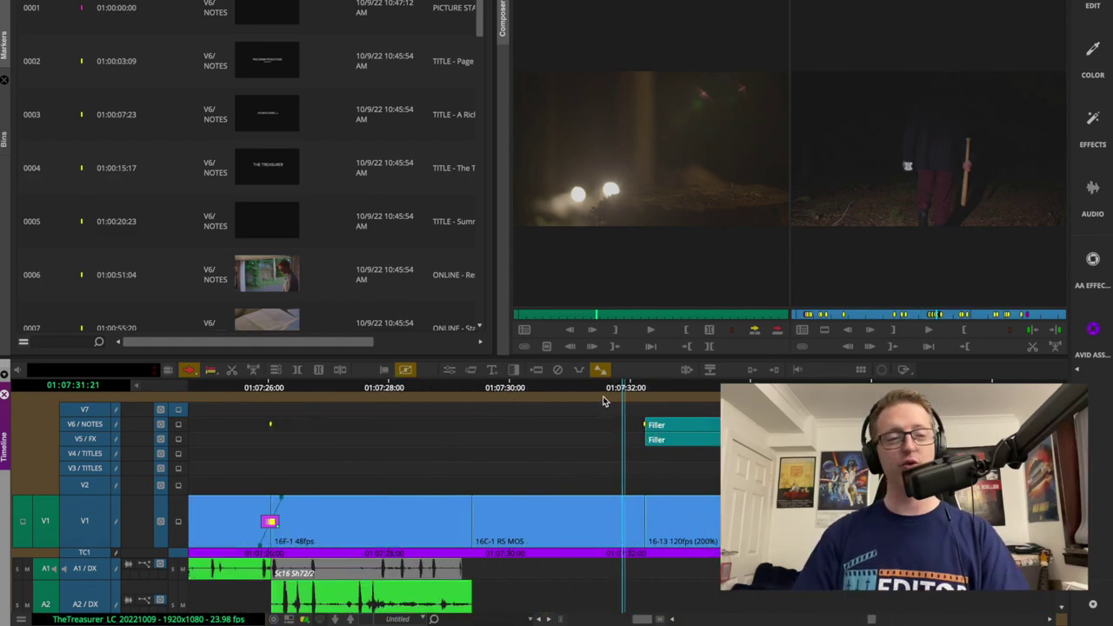
{"action": "key", "text": "ctrl+["}
{"action": "key", "text": "ctrl+["}
{"action": "key", "text": "ctrl+["}
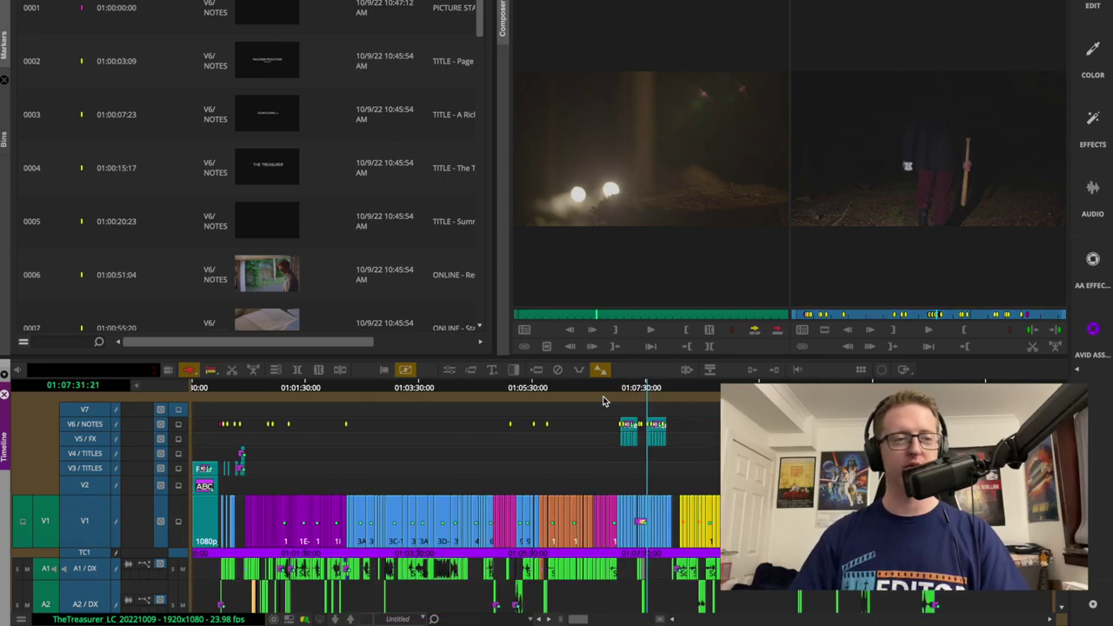
Place the playhead at 01:00:00:09, zoom the timeline in closely with the scale slider, and zoom back out
{"action": "left_click", "coordinate": [220, 395]}
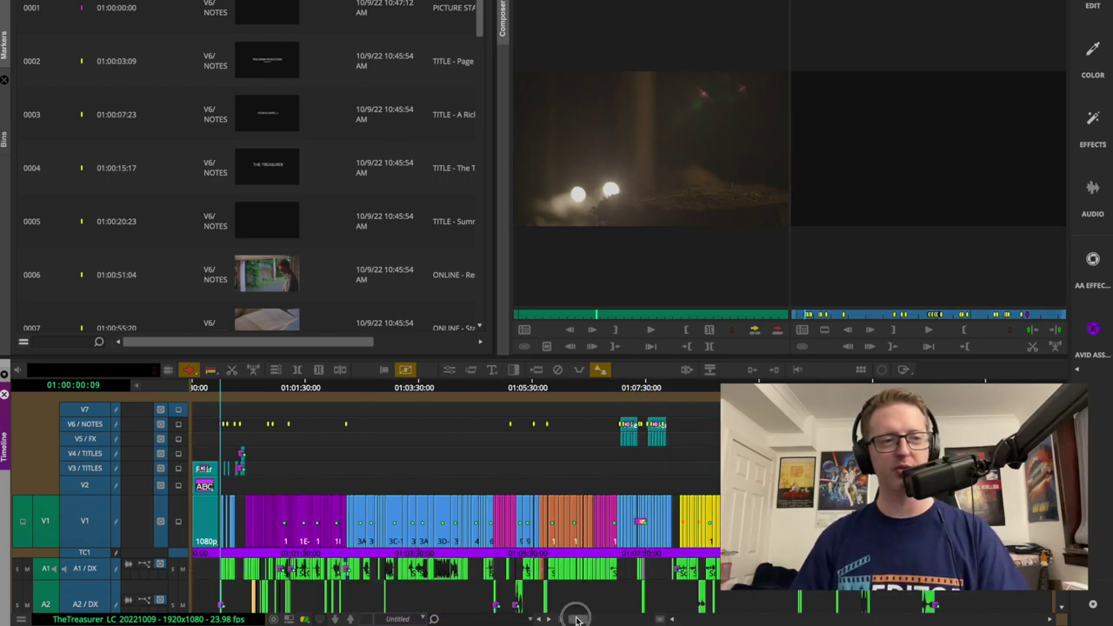
{"action": "left_click_drag", "start_coordinate": [578, 618], "coordinate": [641, 618]}
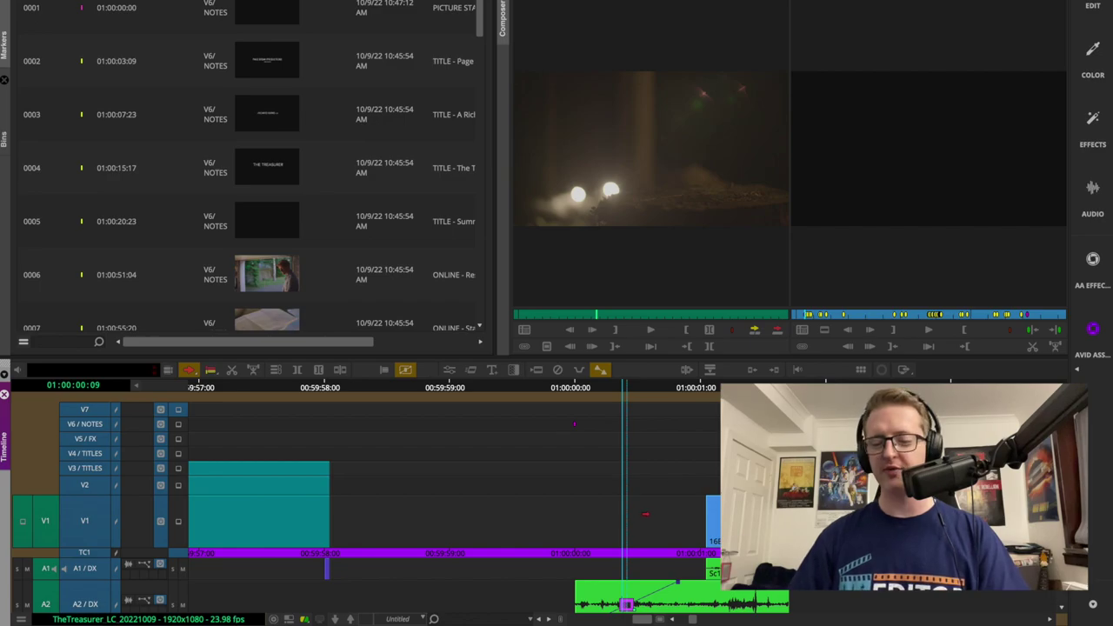
{"action": "key", "text": "ctrl+["}
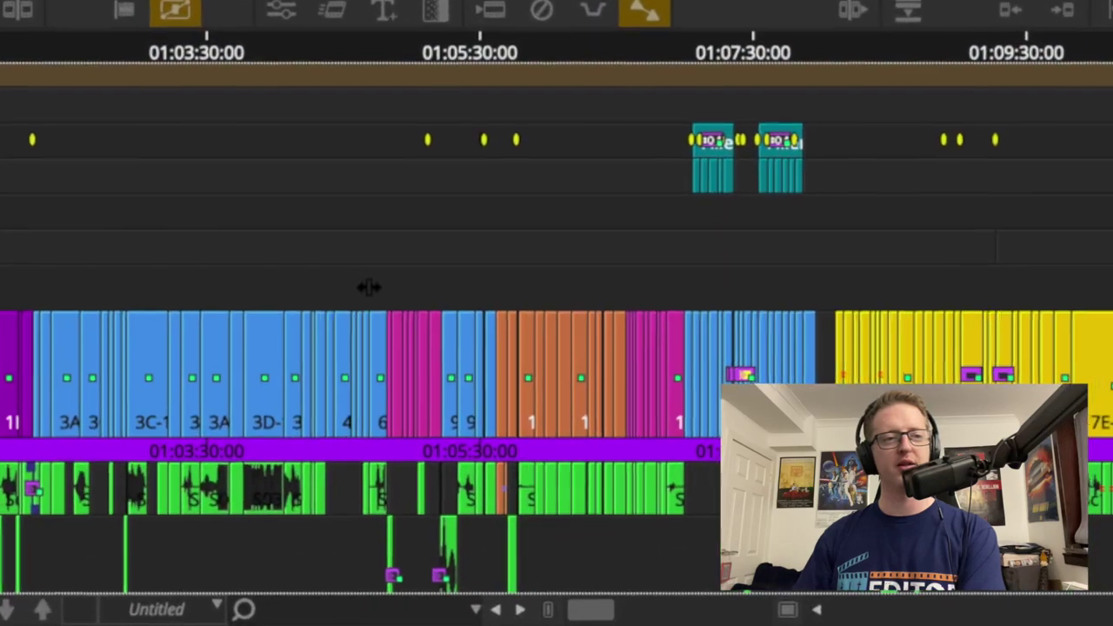
Focus the timeline on the magenta clips around 01:04:50, and demonstrate zooming out and in from a playhead placed at 01:05:04:10
{"action": "left_click_drag", "start_coordinate": [417, 363], "coordinate": [479, 358]}
{"action": "mouse_move", "coordinate": [450, 269]}
{"action": "left_mouse_down"}
{"action": "mouse_move", "coordinate": [400, 273]}
{"action": "mouse_move", "coordinate": [452, 281]}
{"action": "left_mouse_up"}
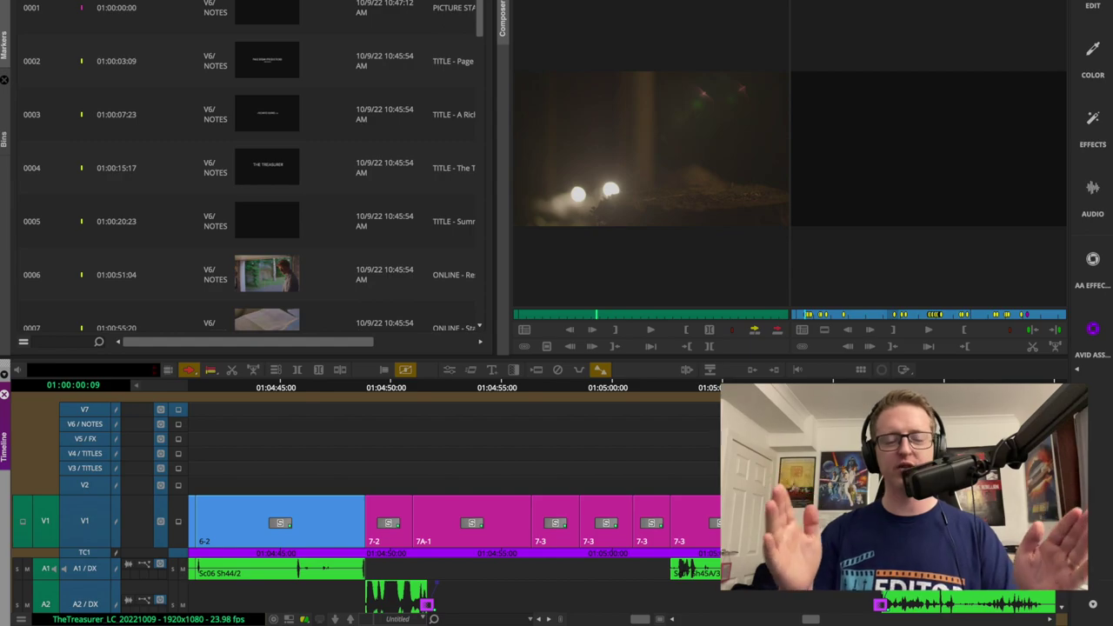
{"action": "left_click", "coordinate": [711, 394]}
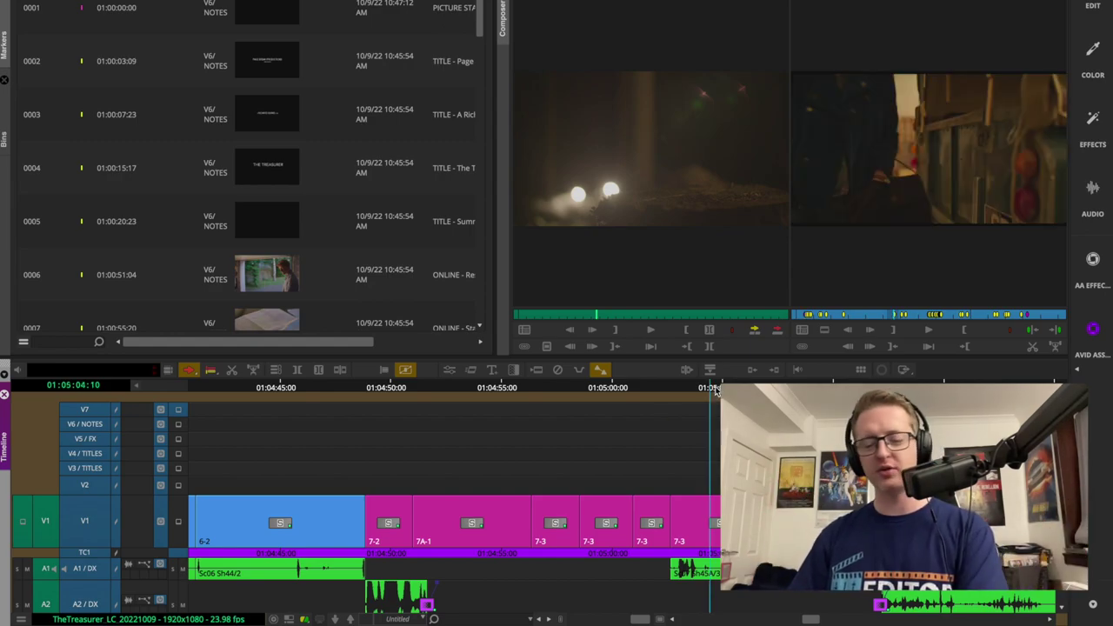
{"action": "key", "text": "ctrl+bracketleft"}
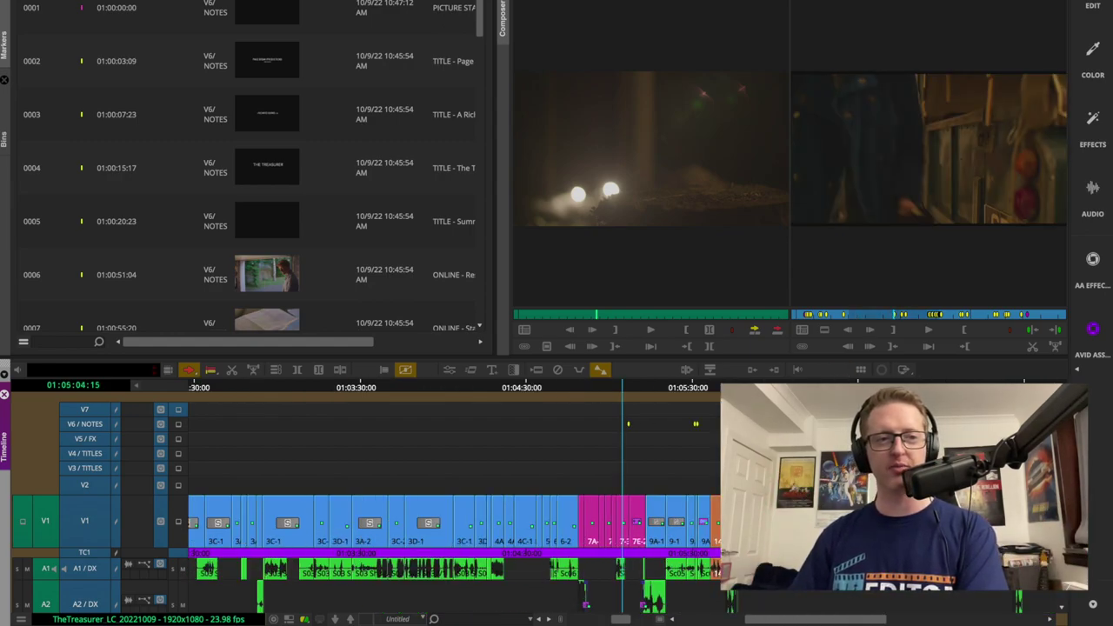
{"action": "key", "text": "ctrl+bracketright"}
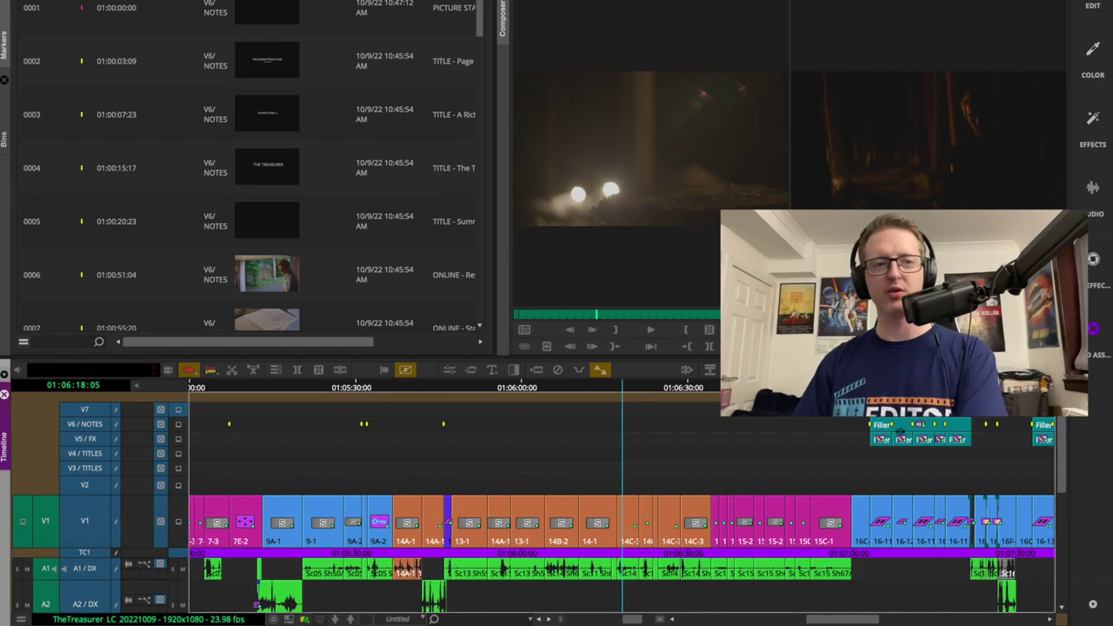
Focus the timeline on the Filler clips, scrub the playhead to 01:07:08:11, and zoom back out
{"action": "left_click_drag", "start_coordinate": [869, 611], "coordinate": [979, 425]}
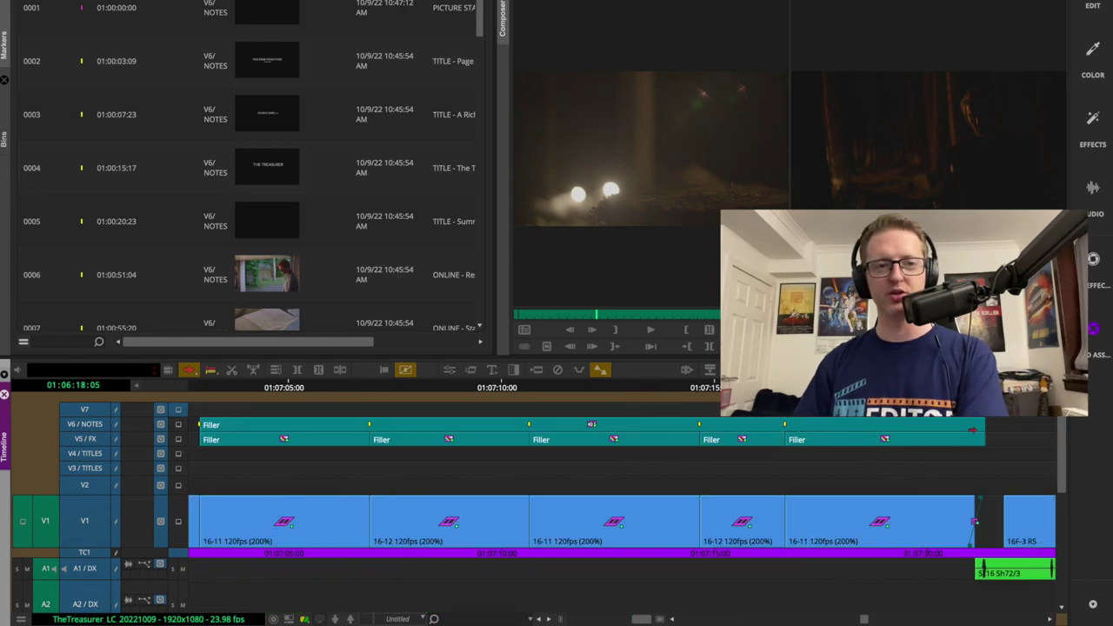
{"action": "left_click", "coordinate": [349, 391]}
{"action": "left_click_drag", "start_coordinate": [351, 393], "coordinate": [437, 393]}
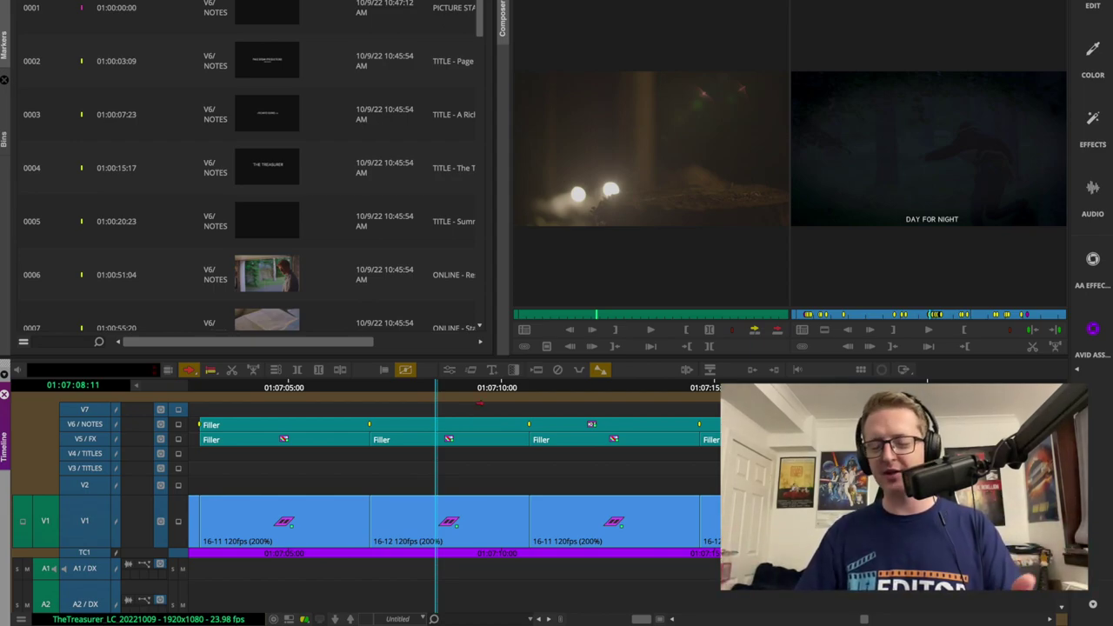
{"action": "key", "text": "ctrl+["}
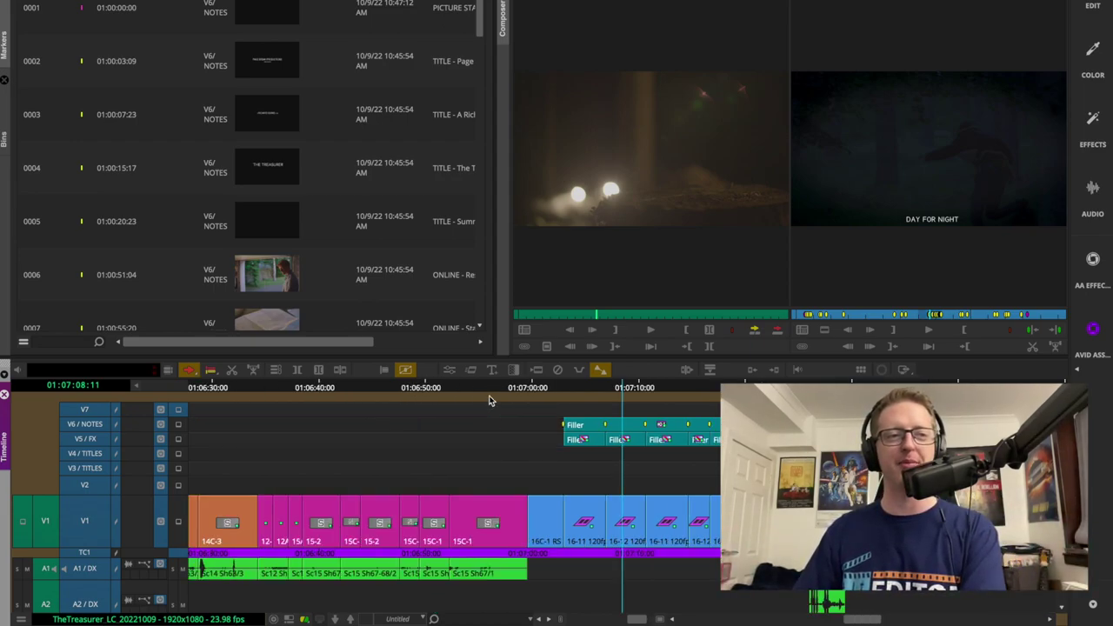
Open the Command Palette, move it clear of the timeline, and switch it to 'Menu to Button' Reassignment
{"action": "key", "text": "ctrl+3"}
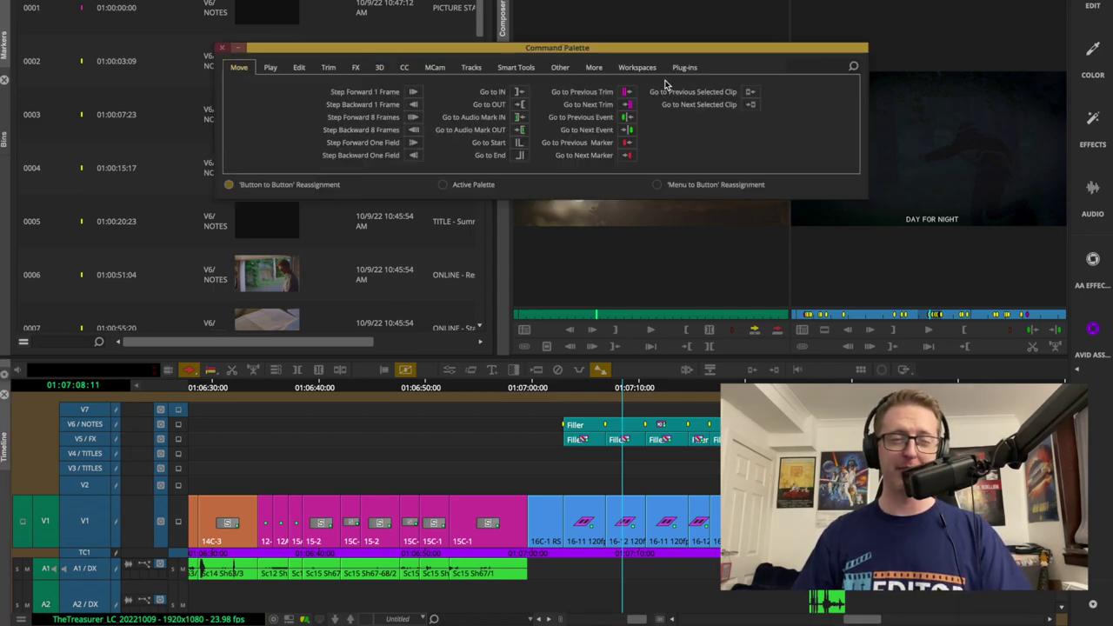
{"action": "left_click_drag", "start_coordinate": [339, 50], "coordinate": [299, 94]}
{"action": "left_click", "coordinate": [668, 229]}
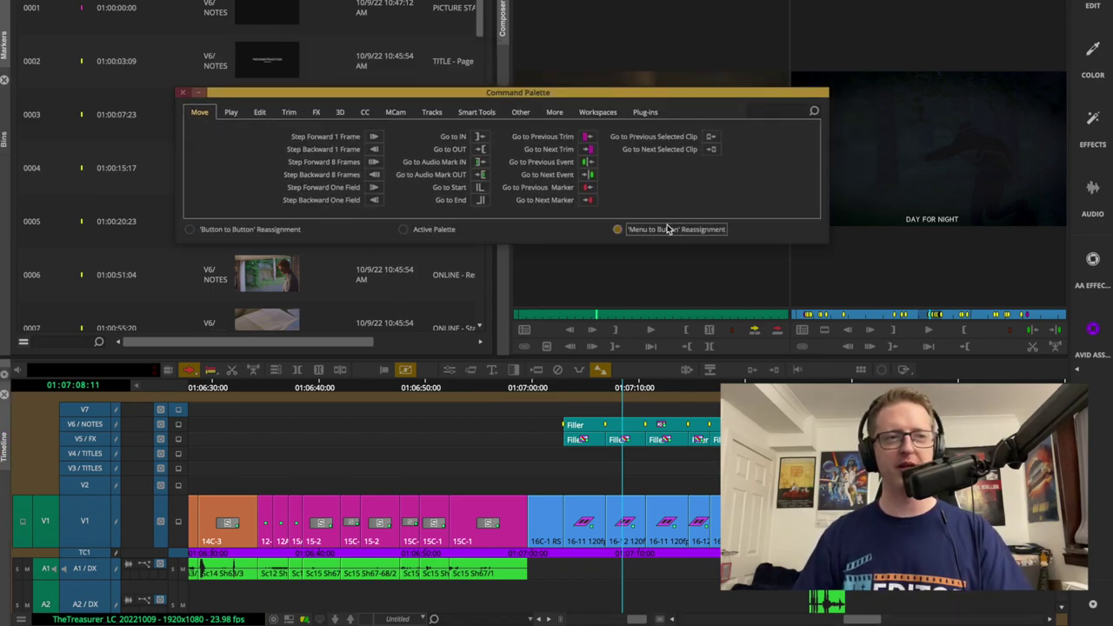
{"action": "left_click", "coordinate": [512, 315]}
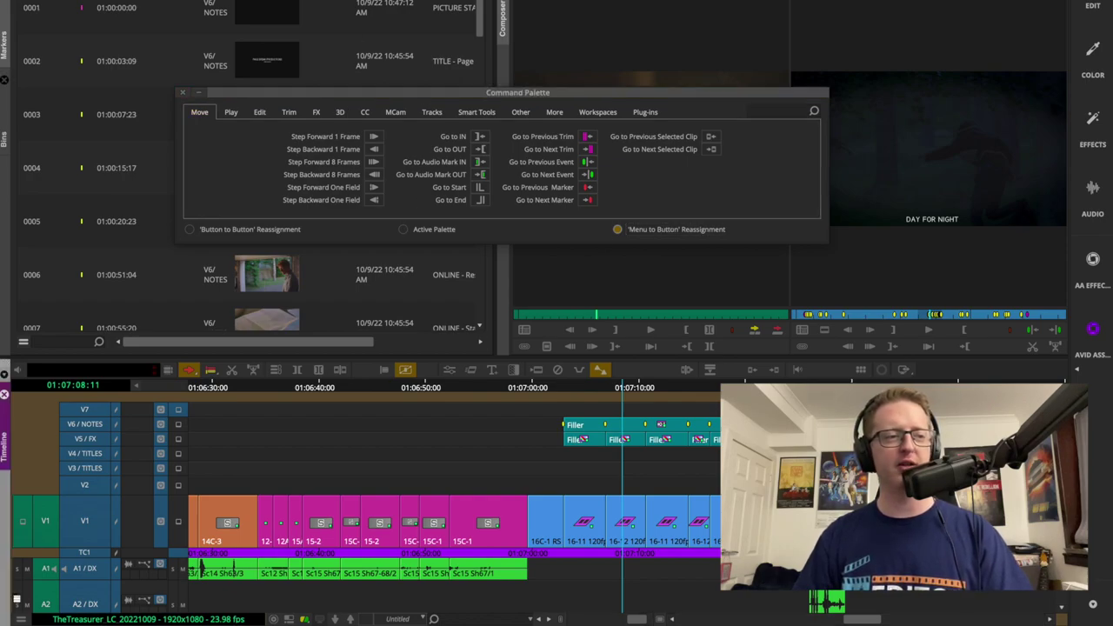
Show the timeline's Zoom commands, including Zoom Back To Last View, as candidates for mapping to a button
{"action": "left_click", "coordinate": [21, 620]}
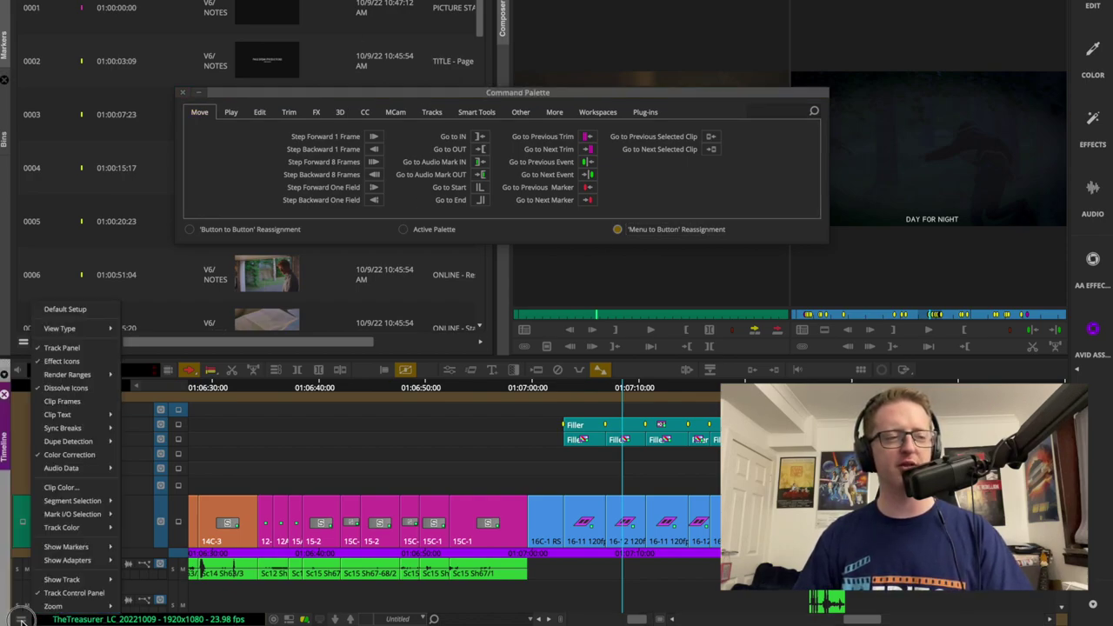
{"action": "mouse_move", "coordinate": [86, 605]}
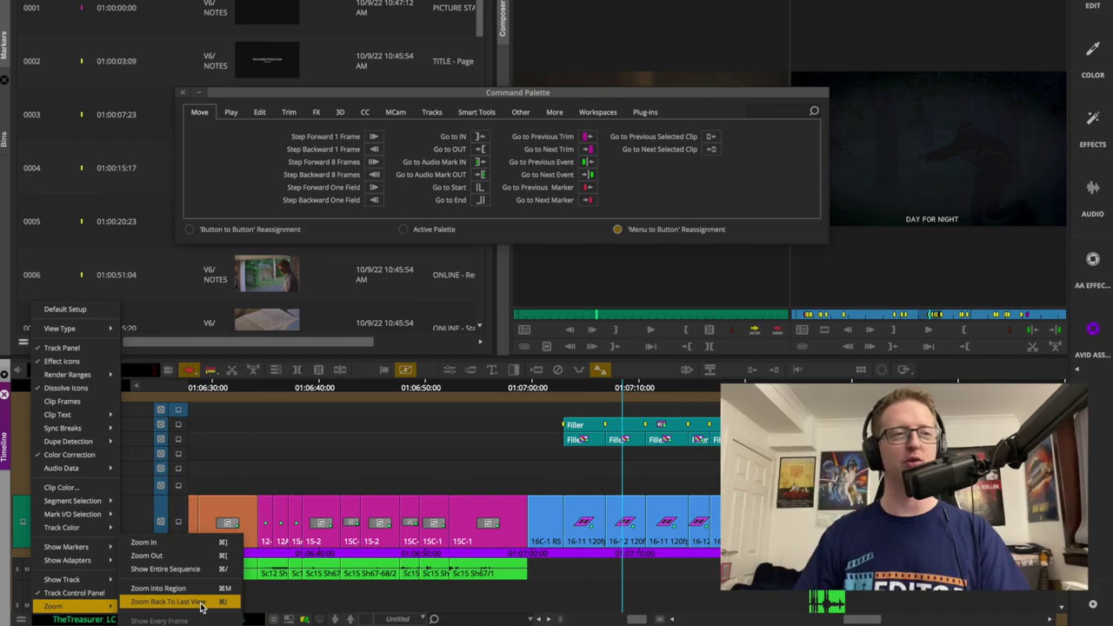
{"action": "left_click", "coordinate": [174, 601]}
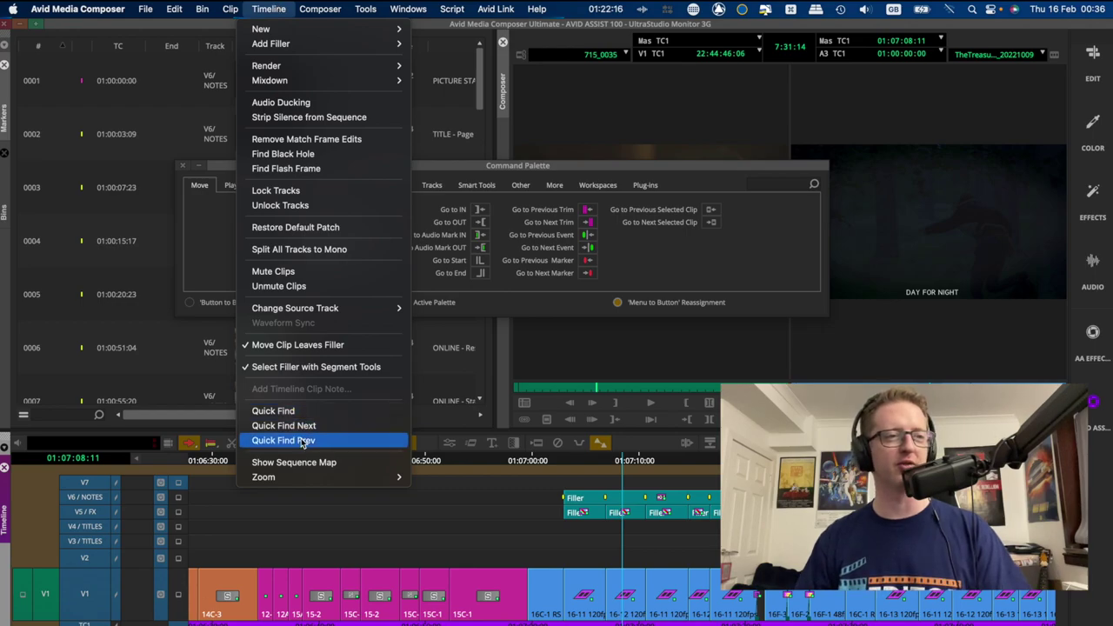
{"action": "mouse_move", "coordinate": [309, 478]}
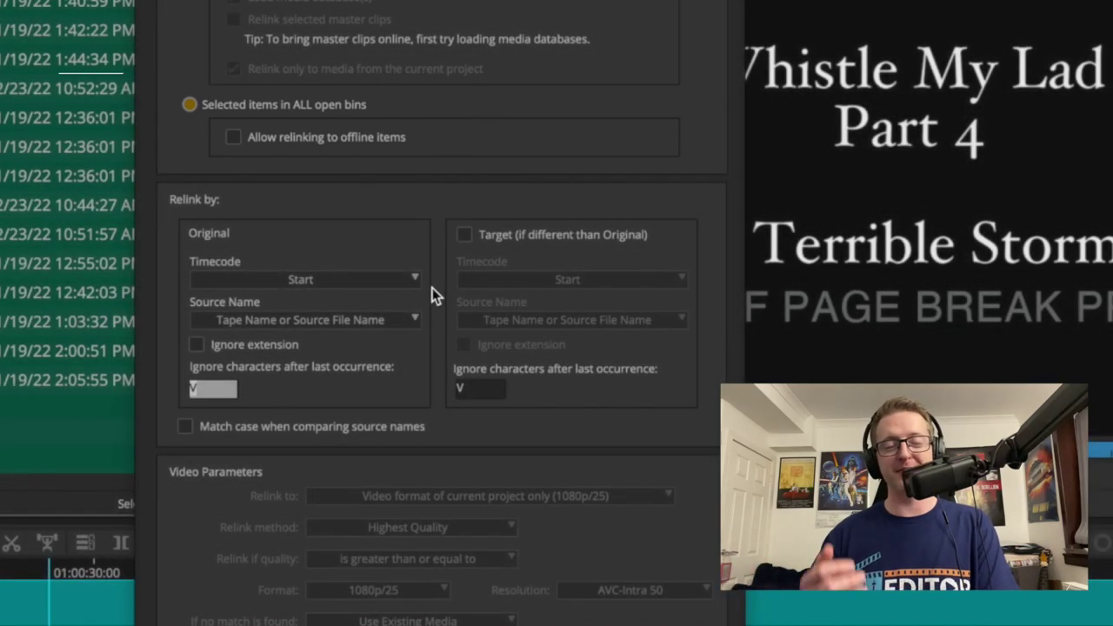
{"action": "left_click", "coordinate": [399, 320]}
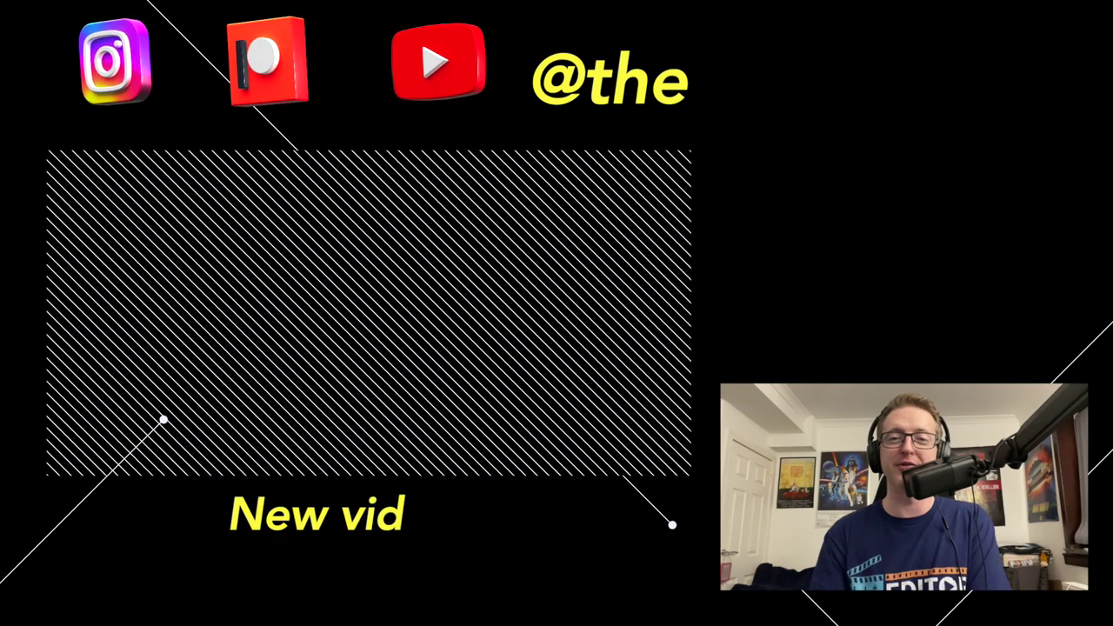